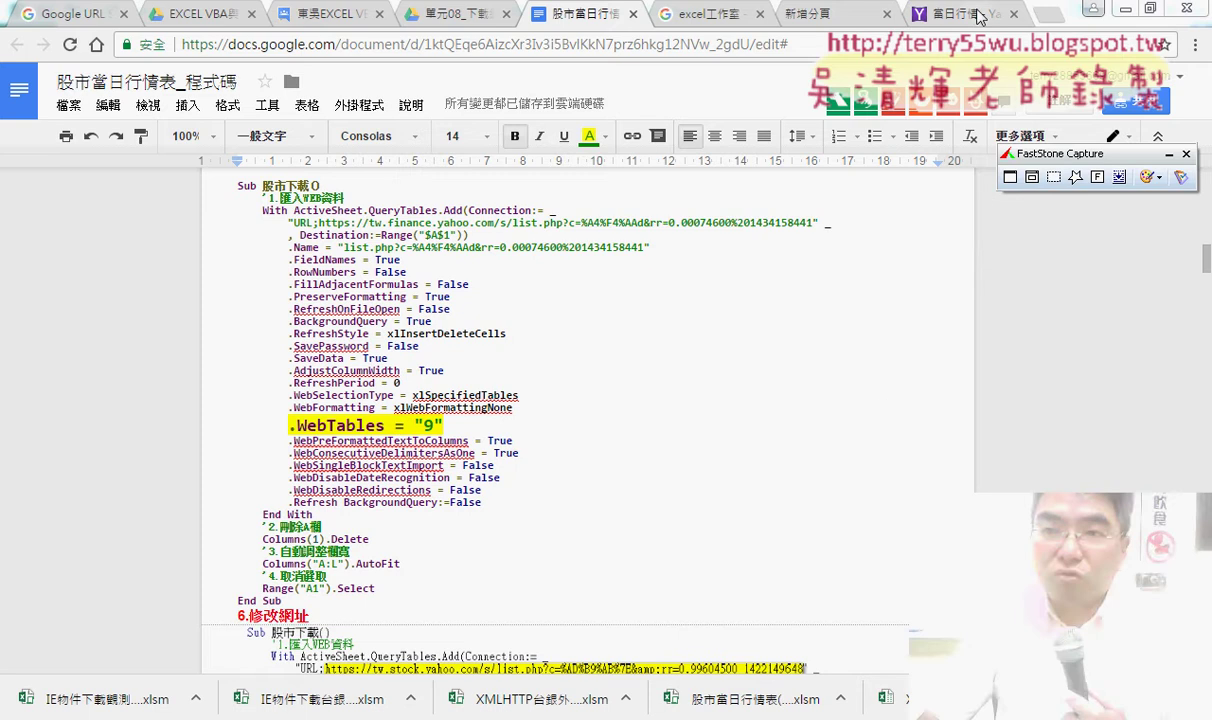
Look over the Yahoo stock category page, then bring up the open Excel windows.
click(960, 14)
scroll(189, 277, down, 3)
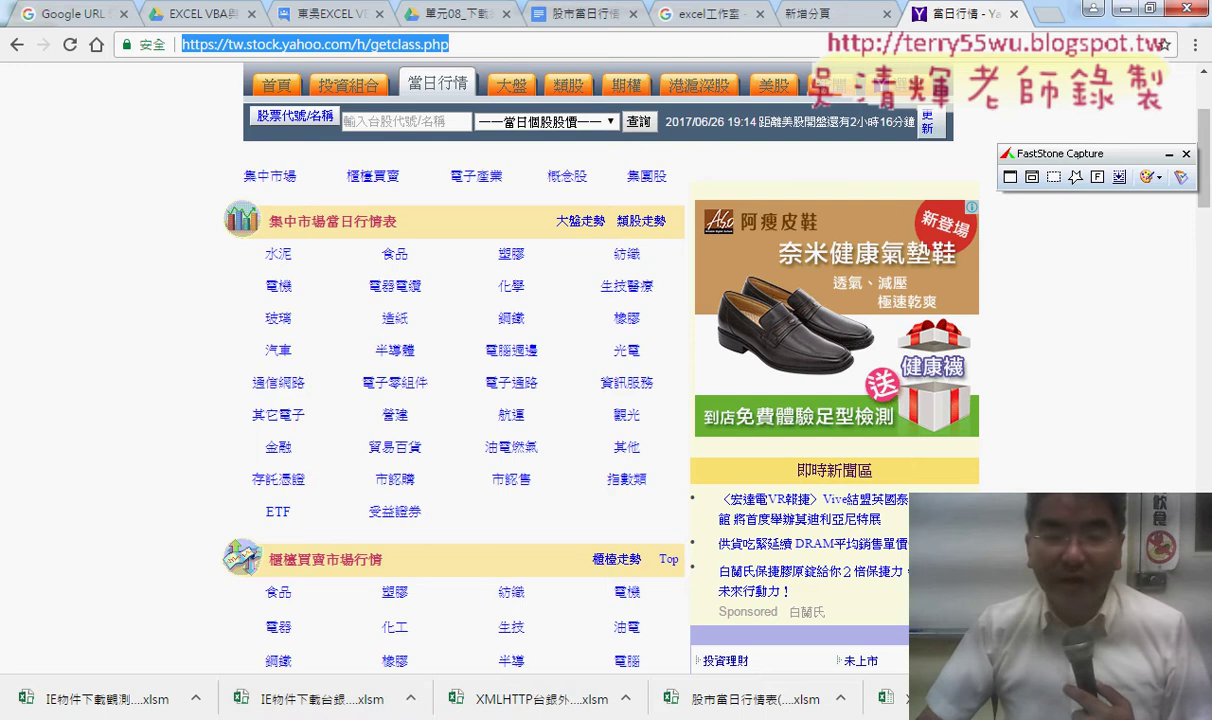
click(330, 715)
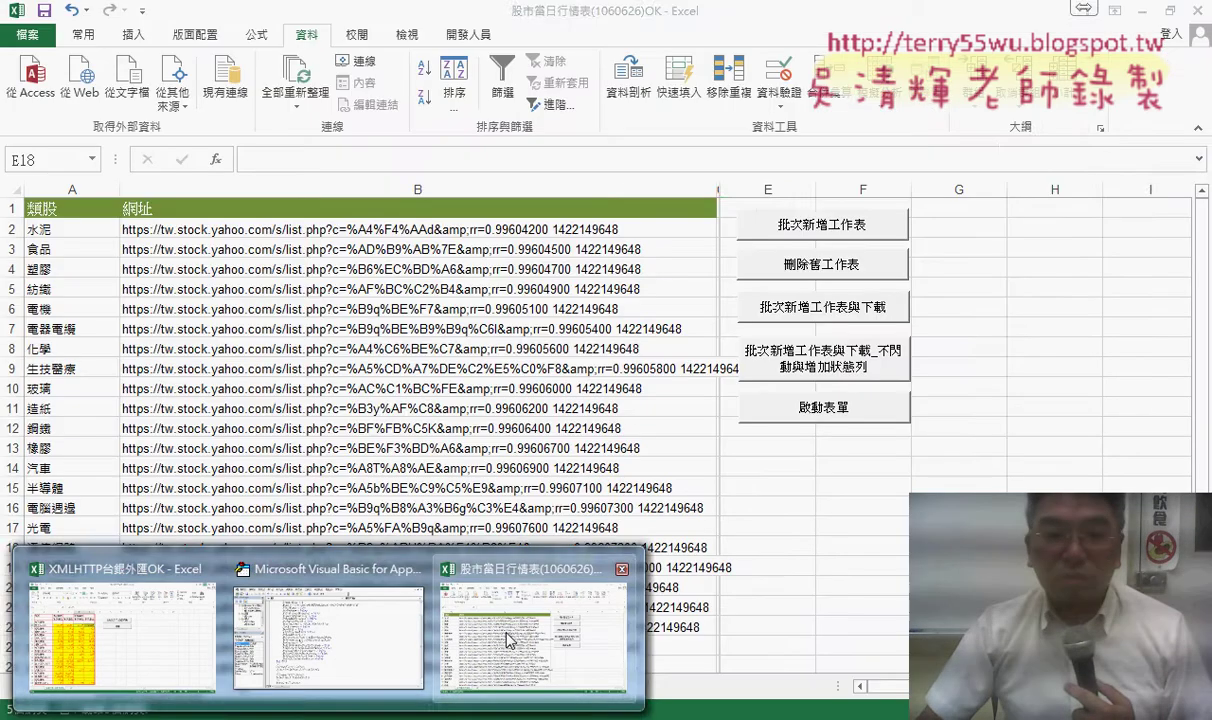
Bring the stock quote workbook forward, select the 食品 and 塑膠 cells, and show the 開發人員 commands.
click(530, 630)
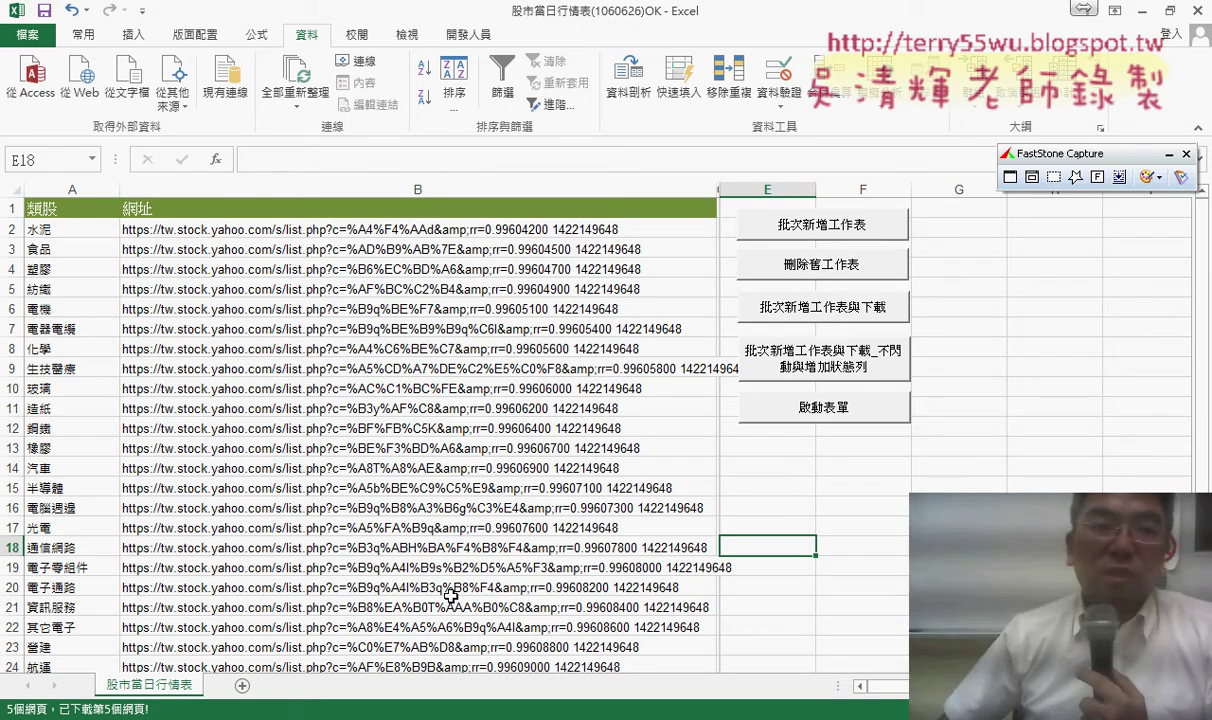
click(60, 245)
click(90, 268)
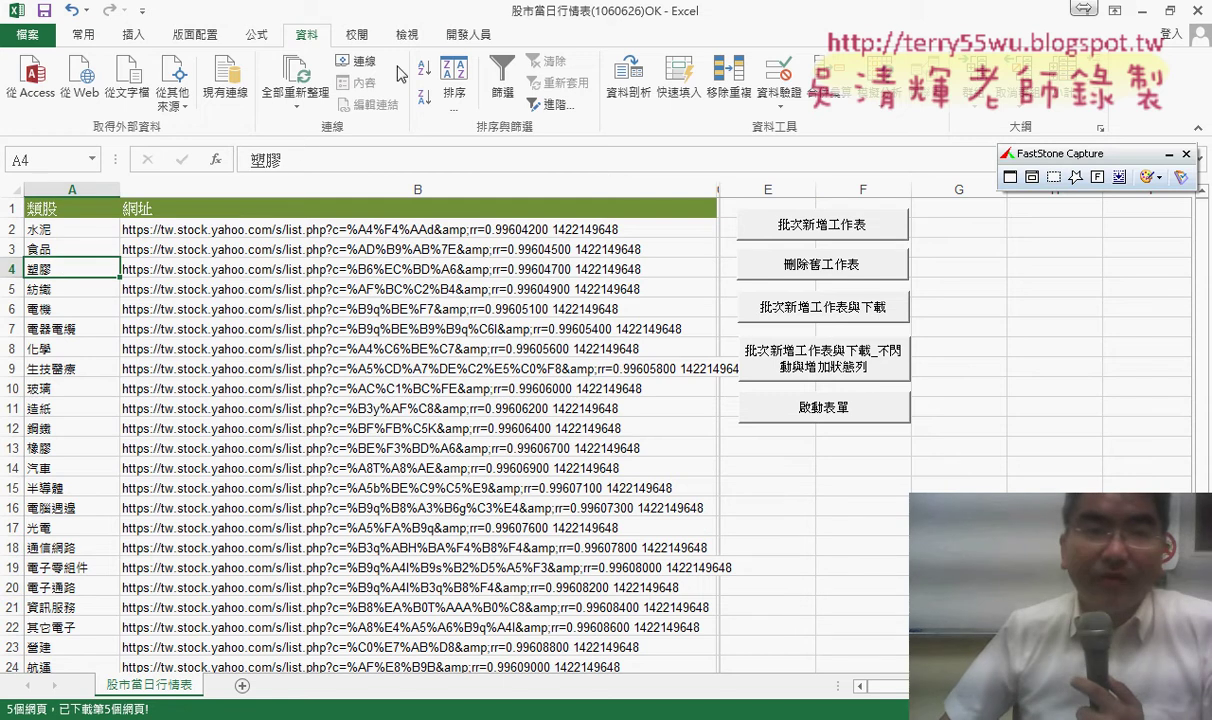
click(468, 34)
In the VBA editor, highlight the Yahoo URL in the 股市下載2 connection string, then return to the worksheet.
click(36, 85)
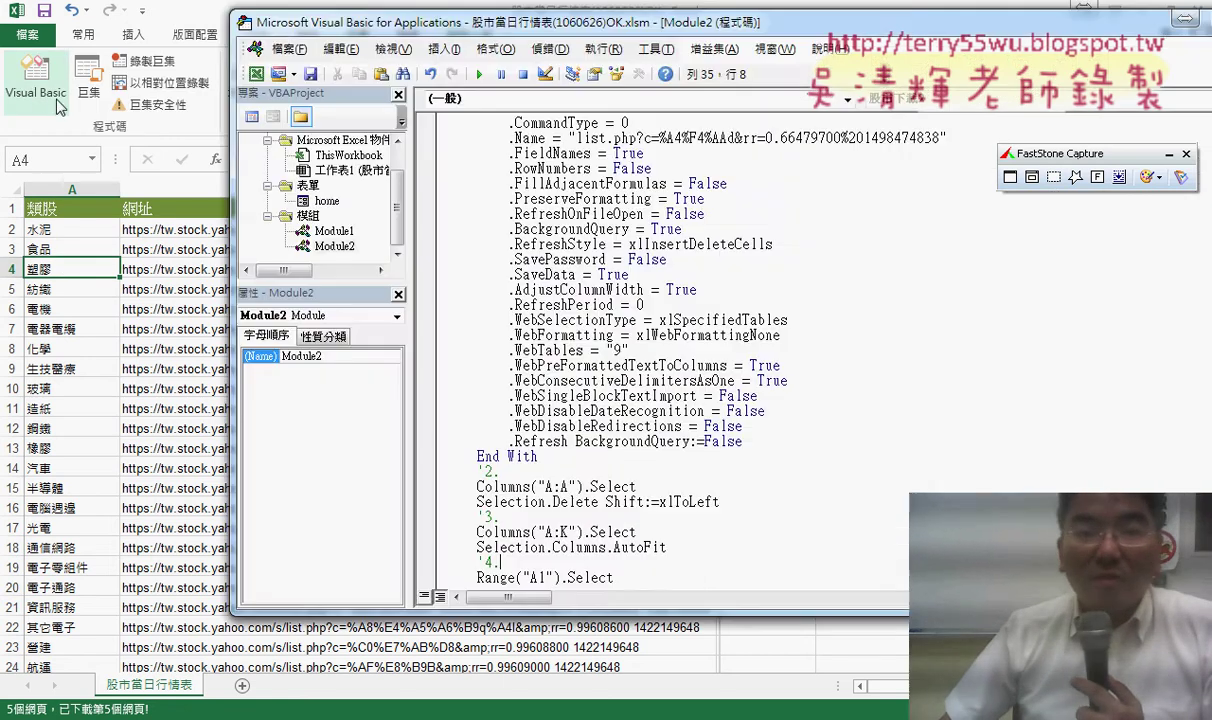
scroll(640, 381, up, 2)
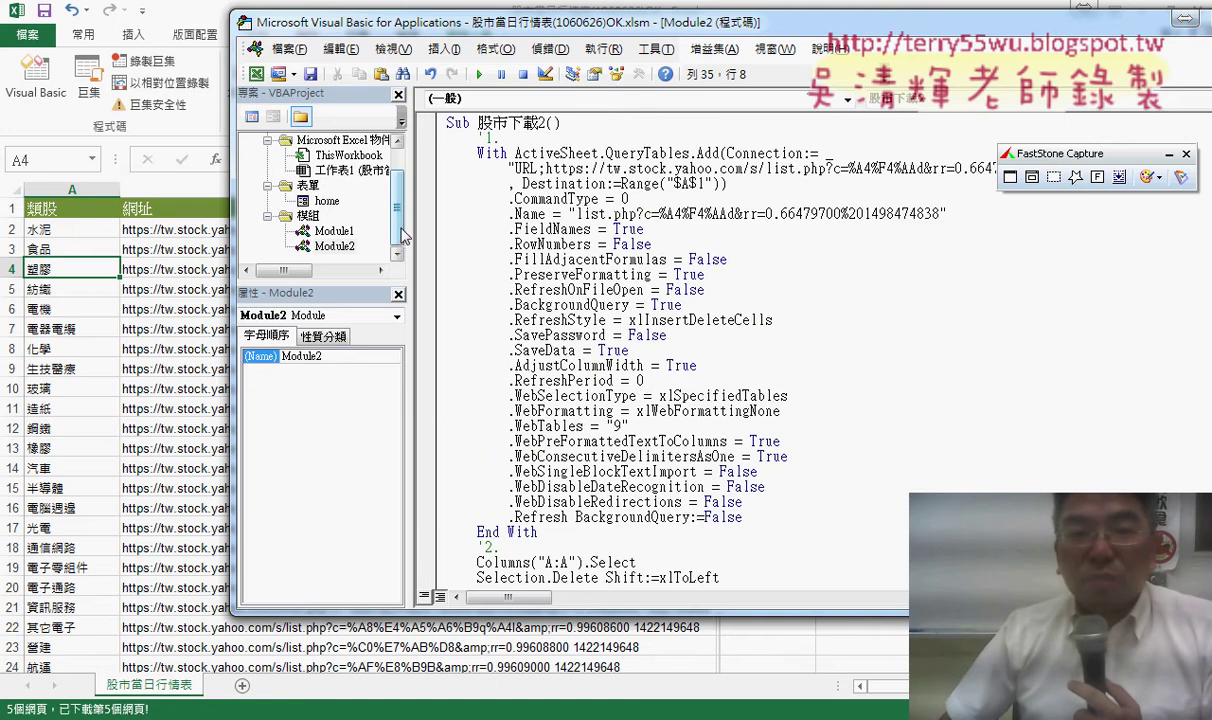
drag(416, 243, 376, 243)
drag(473, 35, 197, 33)
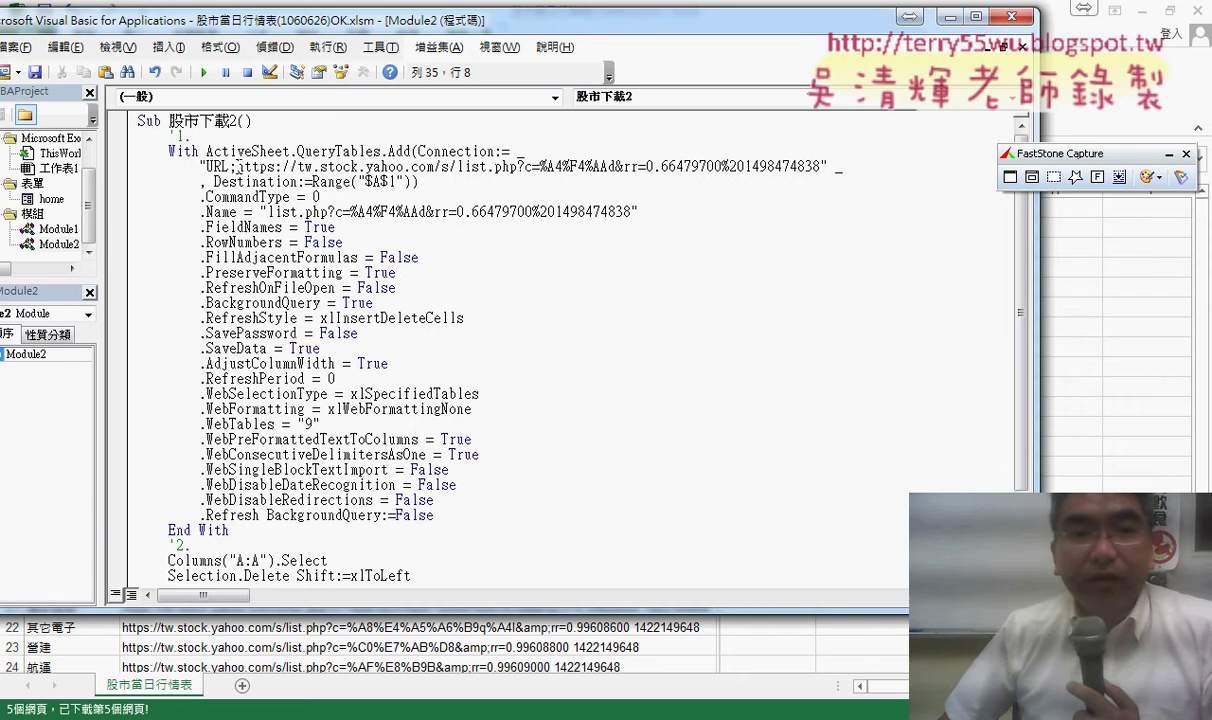
click(283, 166)
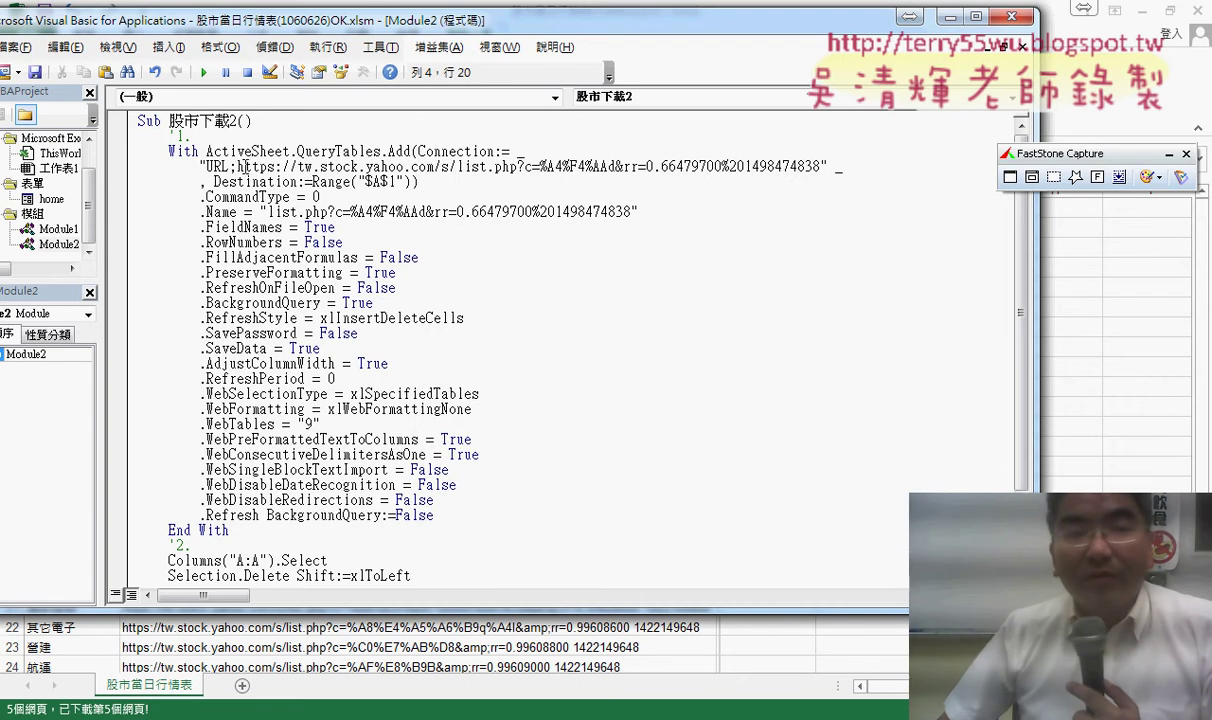
drag(238, 166, 807, 168)
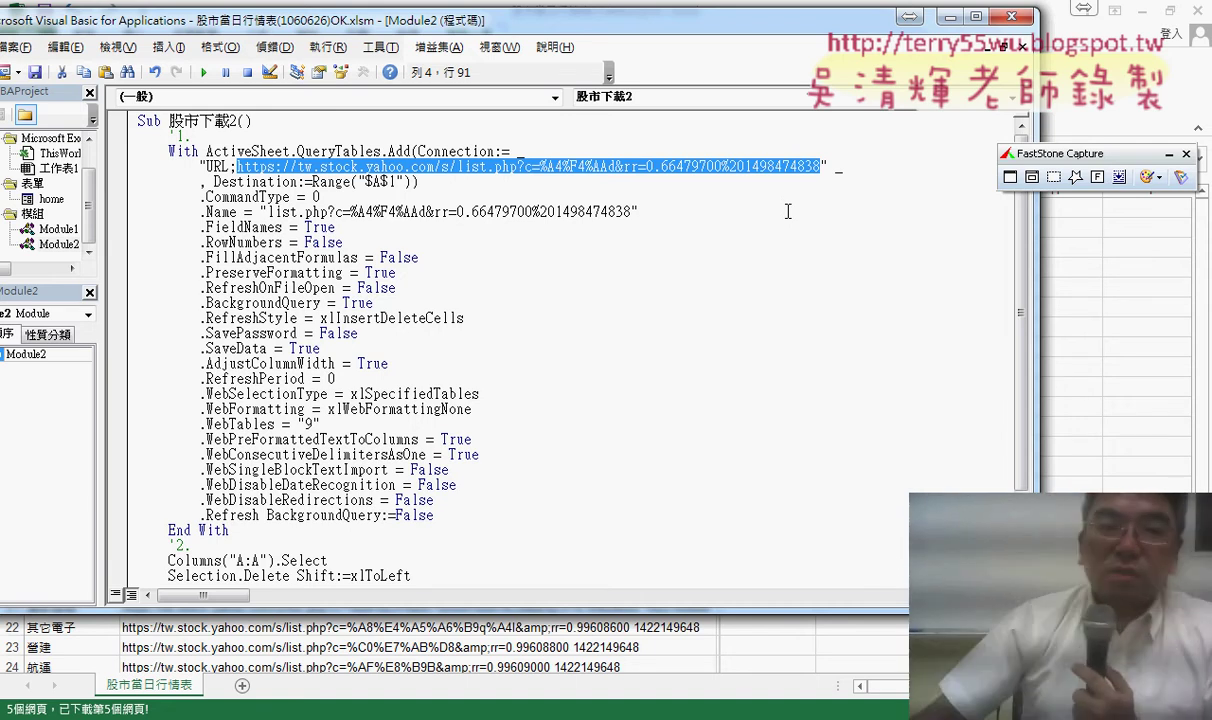
drag(670, 20, 799, 34)
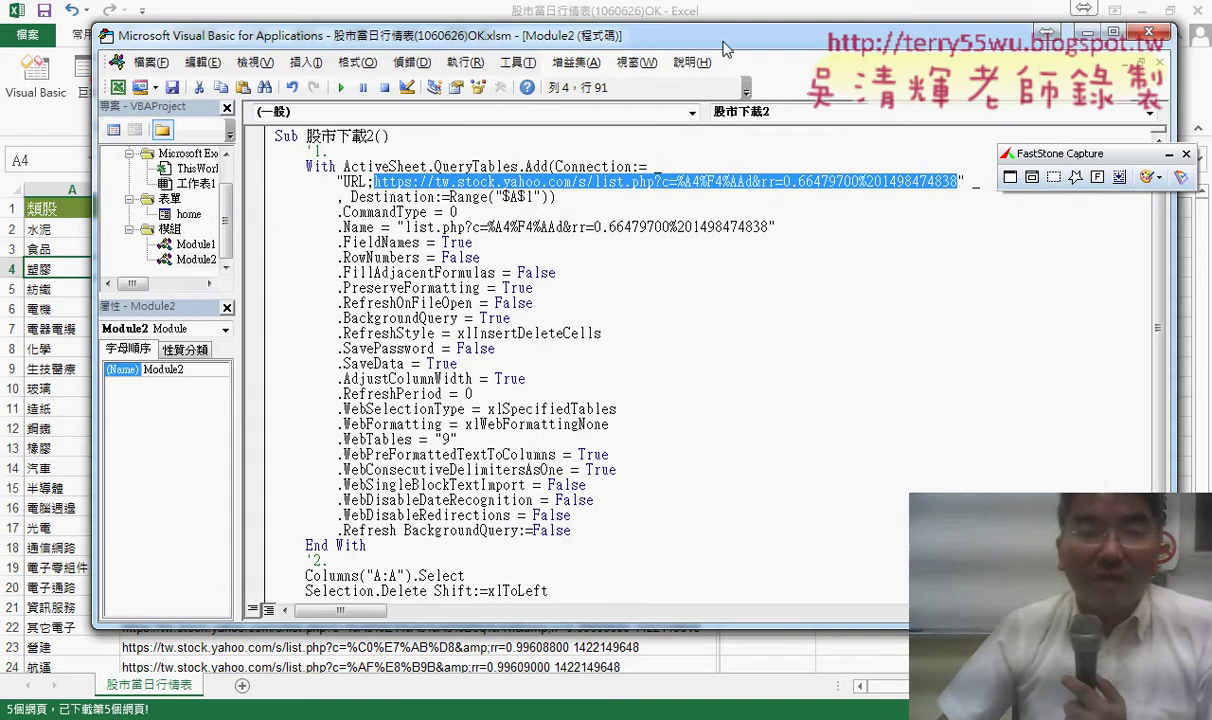
click(631, 18)
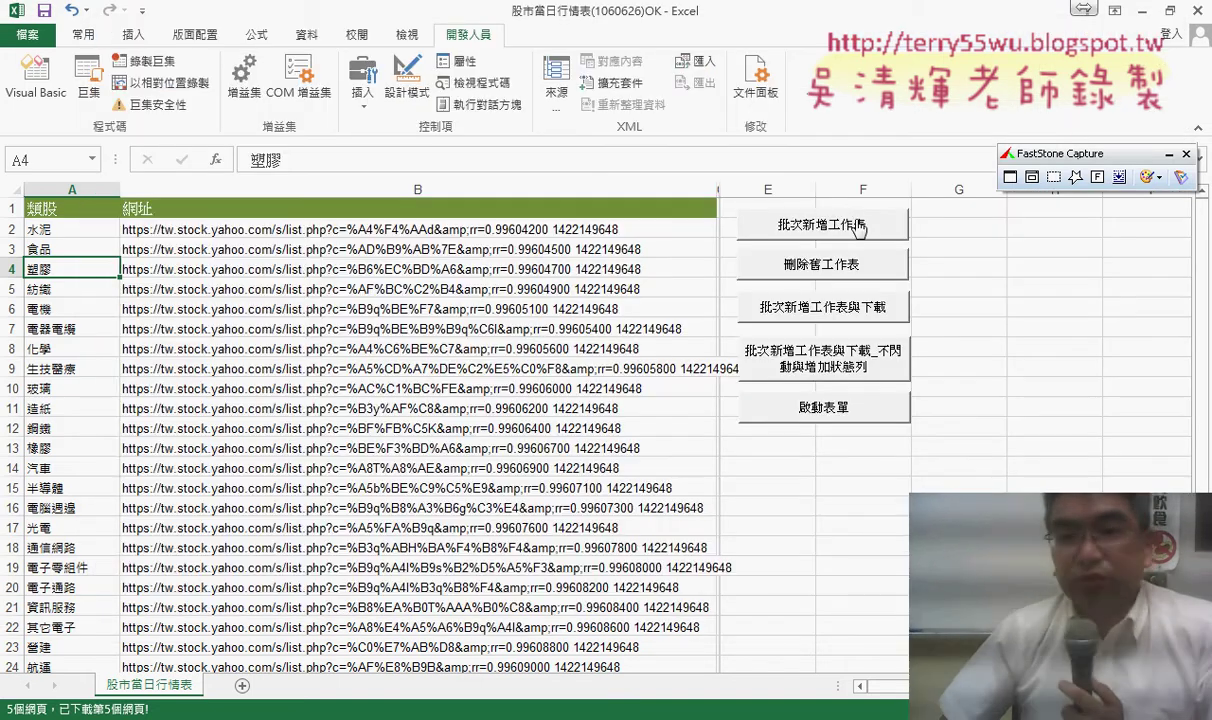
click(813, 228)
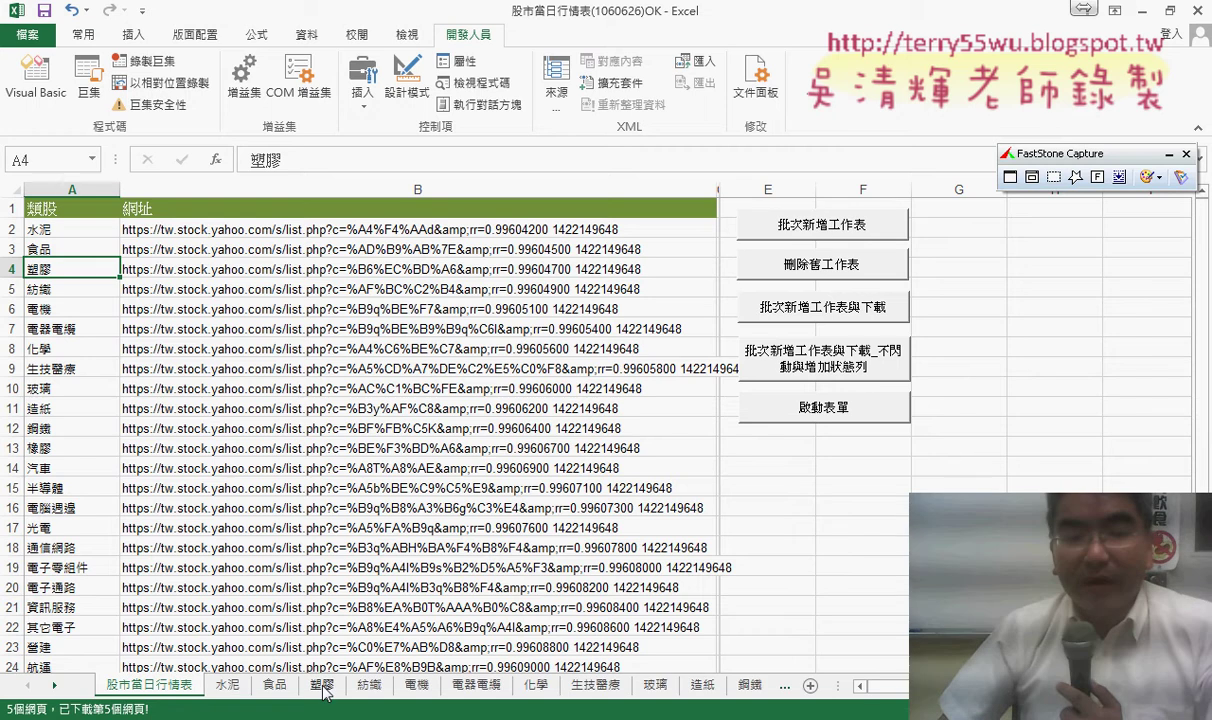
click(228, 686)
click(287, 688)
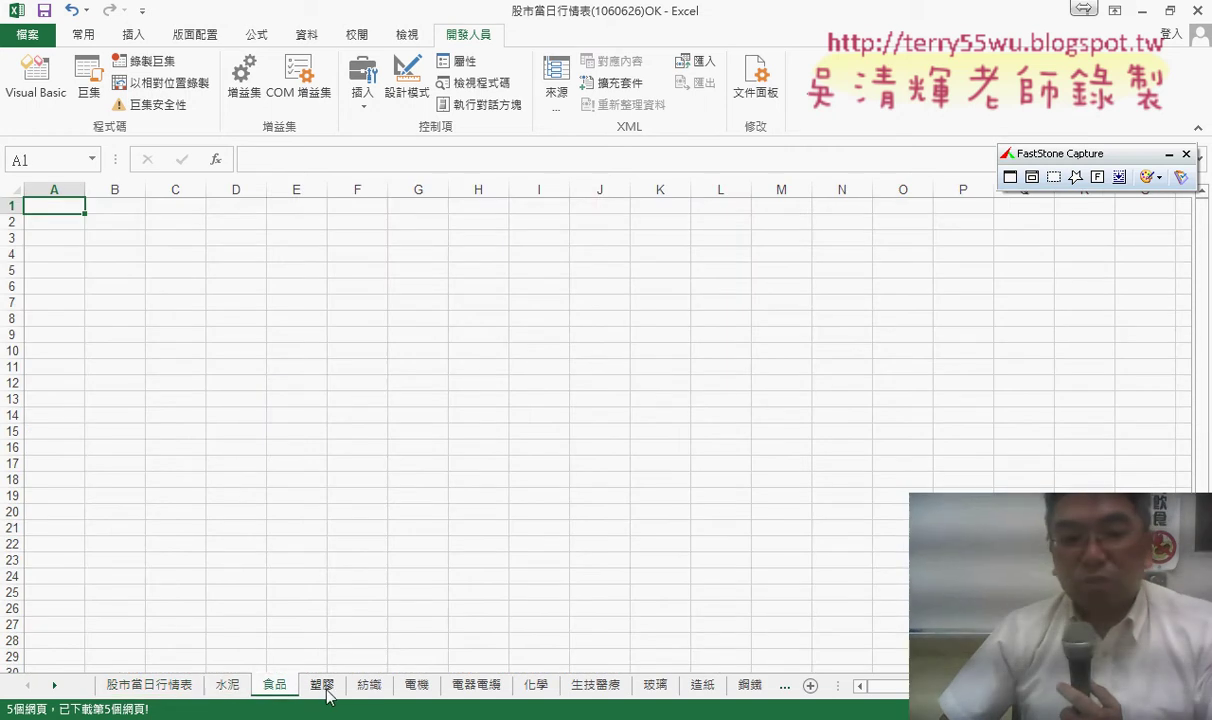
click(327, 690)
click(375, 690)
click(184, 692)
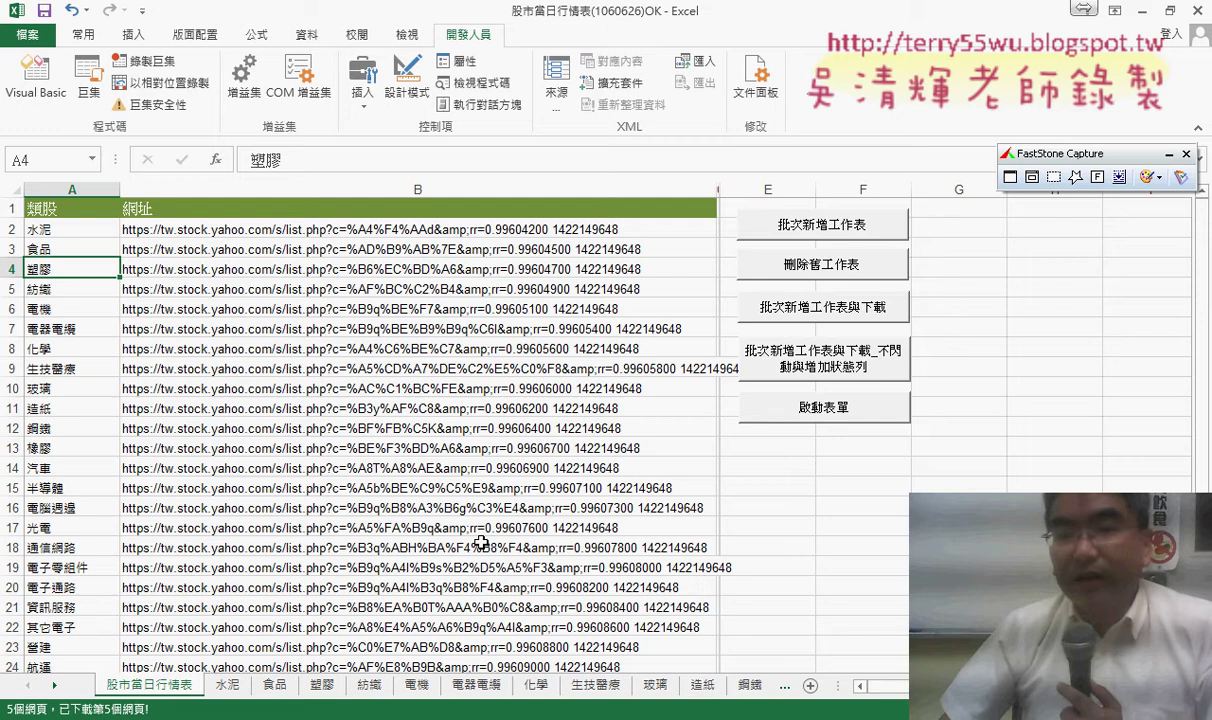
click(865, 266)
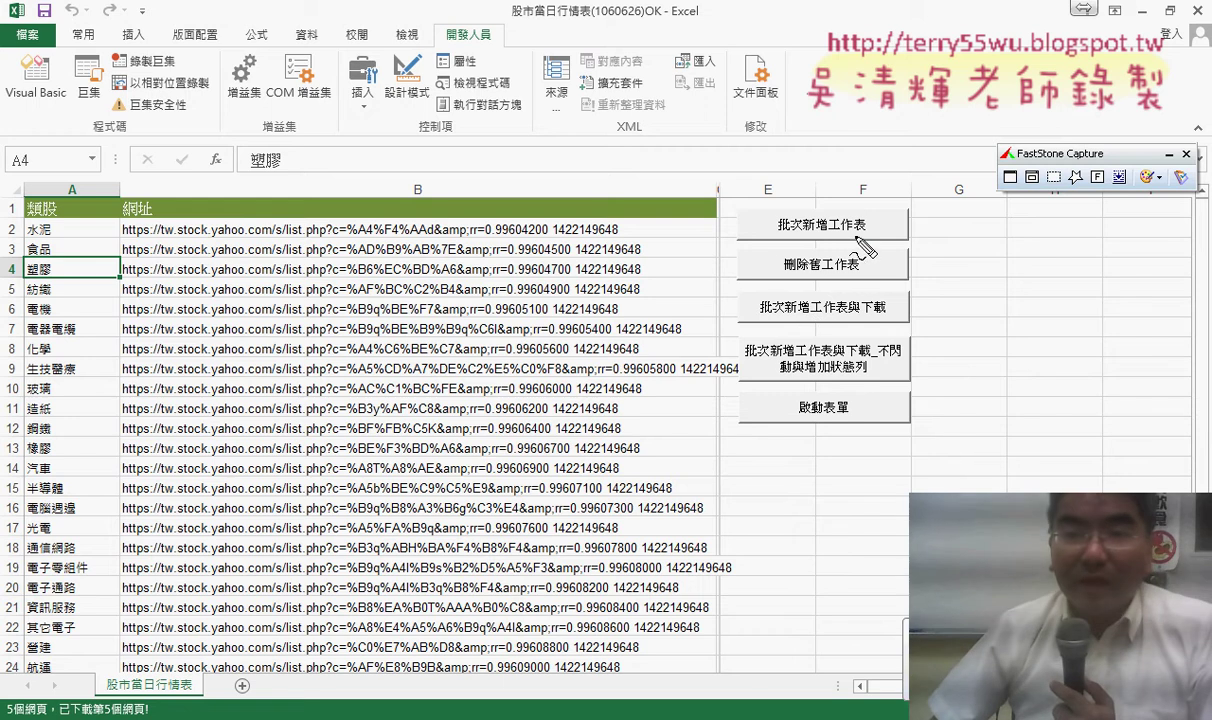
mouse_move(857, 240)
mouse_down()
mouse_move(745, 232)
mouse_move(800, 212)
mouse_move(845, 236)
mouse_up()
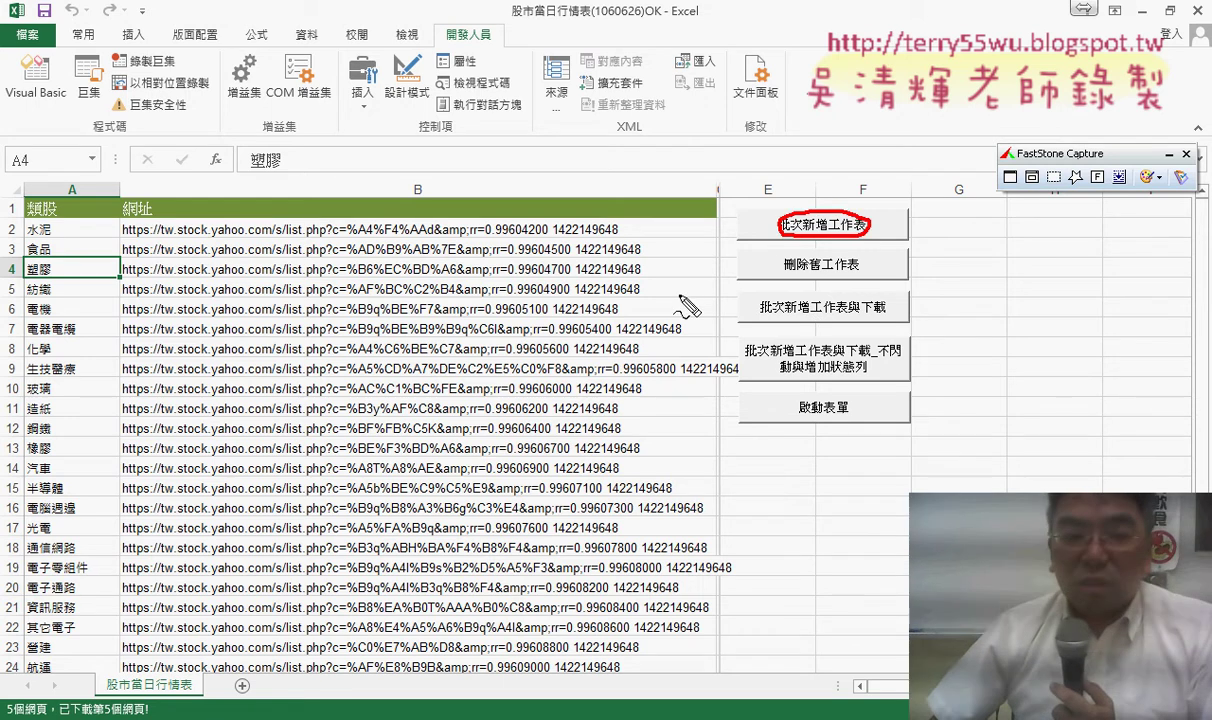
drag(250, 672, 290, 690)
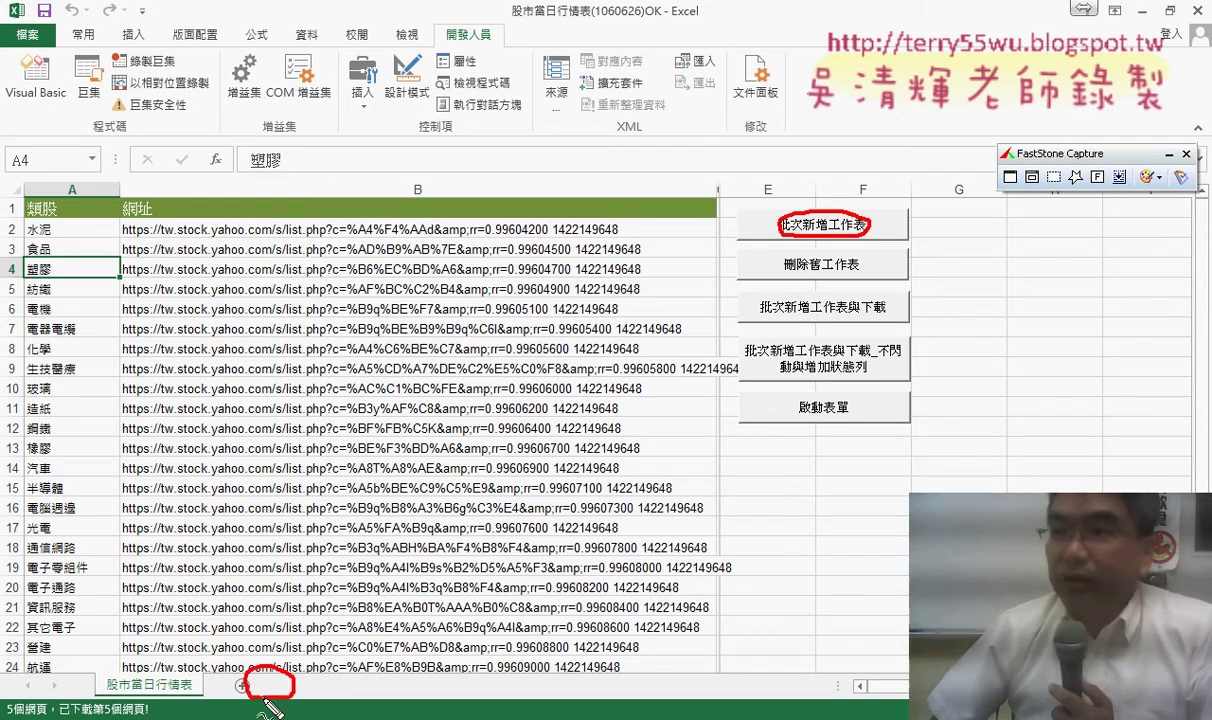
mouse_move(218, 512)
mouse_down()
mouse_move(246, 524)
mouse_move(264, 660)
mouse_move(290, 632)
mouse_up()
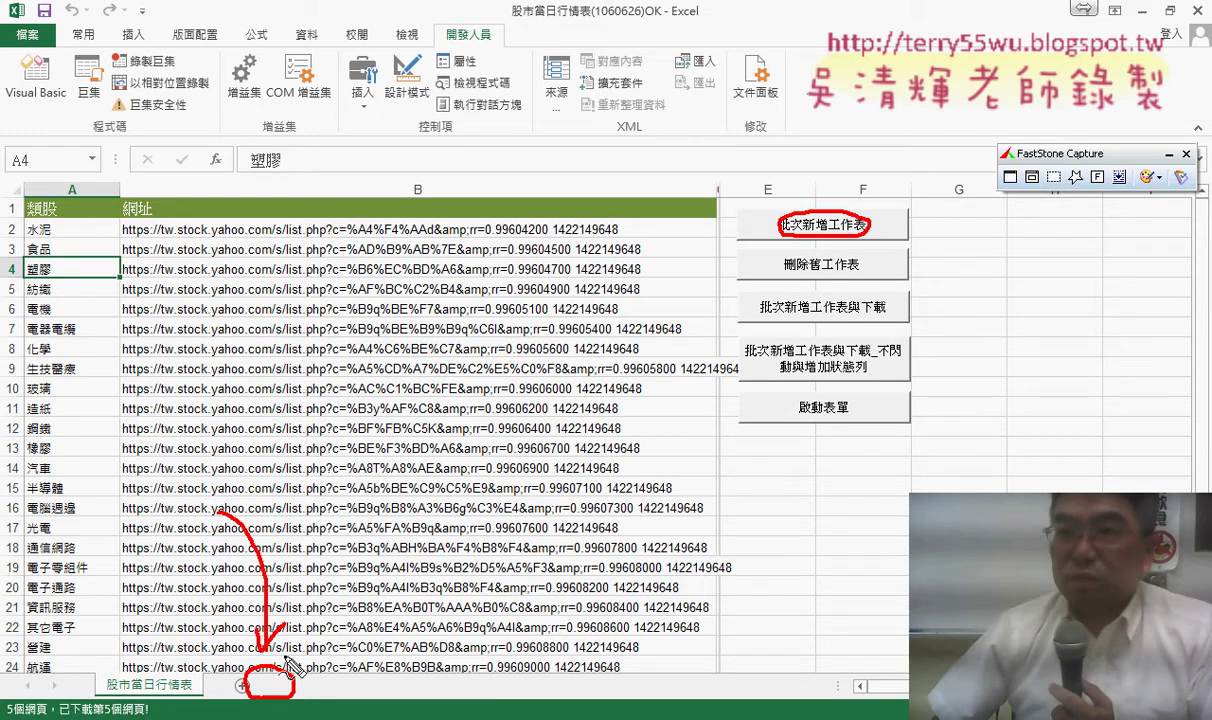
drag(325, 700, 518, 678)
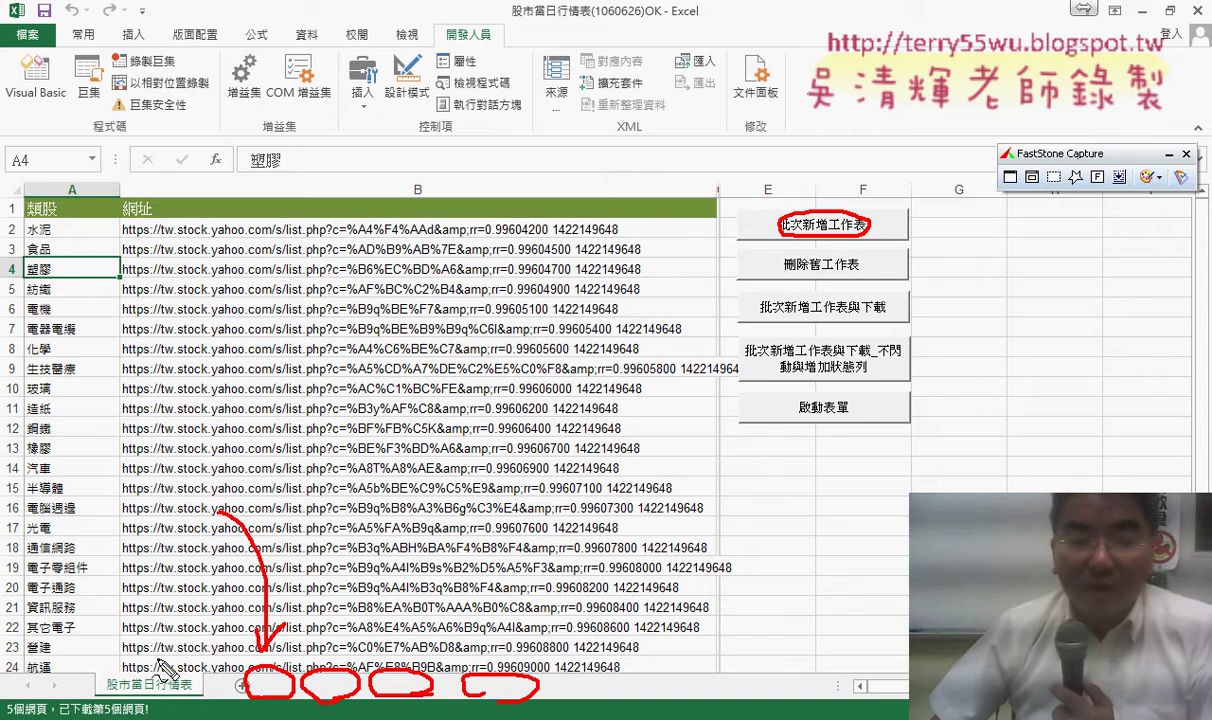
drag(130, 674, 205, 695)
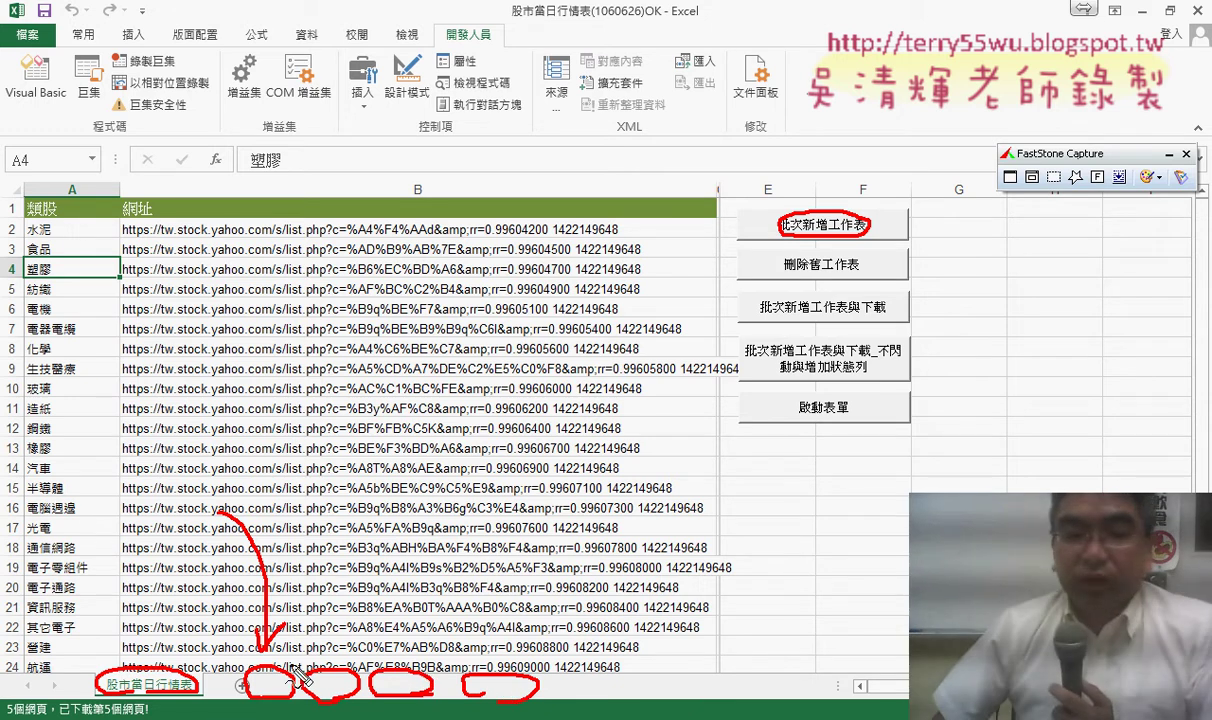
drag(820, 278, 852, 283)
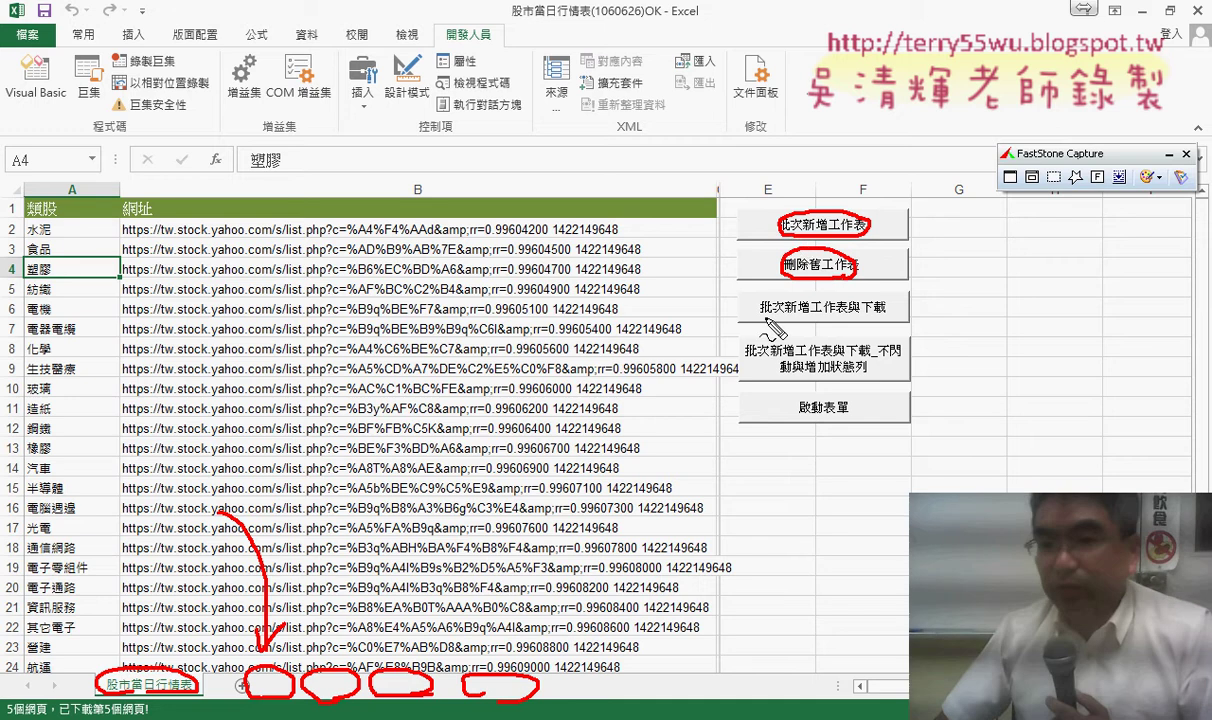
drag(762, 320, 875, 320)
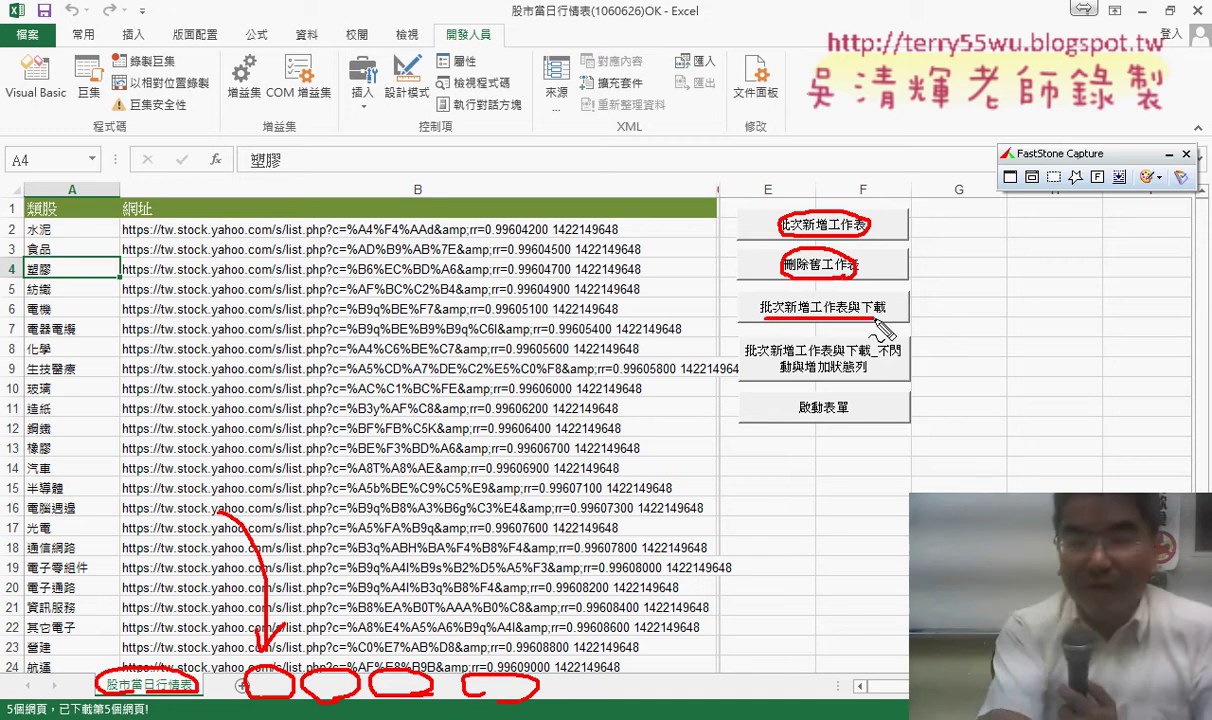
key(Escape)
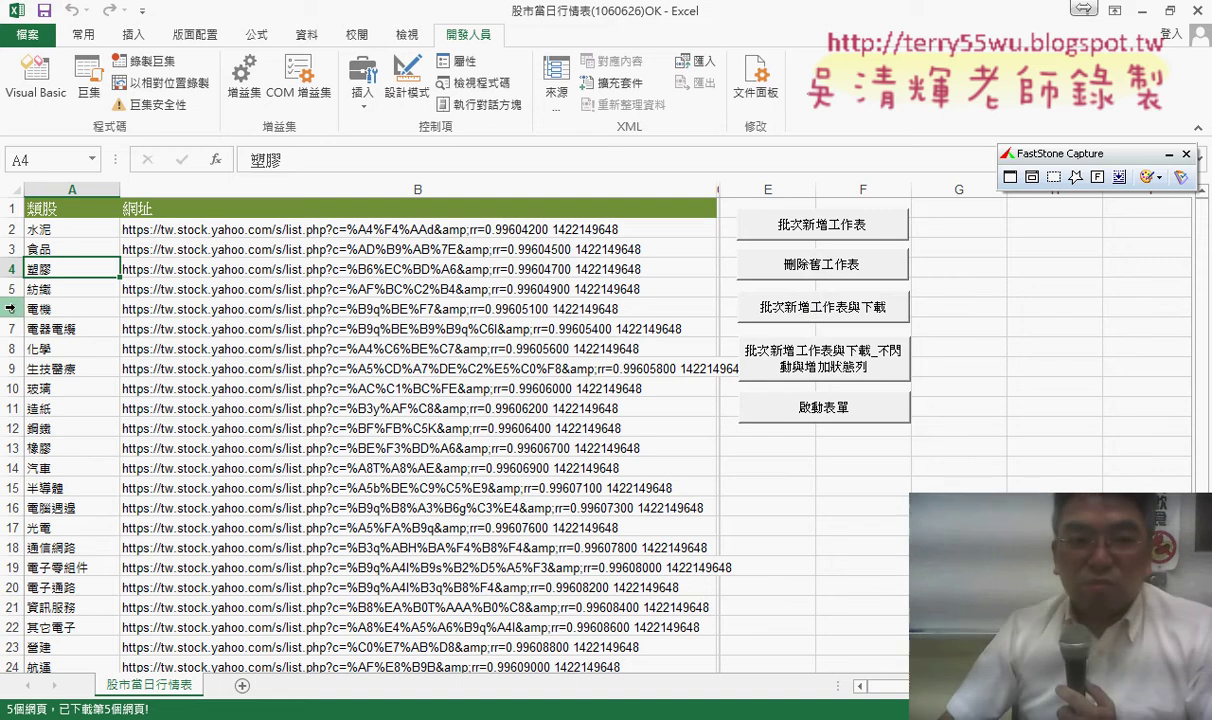
Insert a blank row at row 5, above 紡織.
click(12, 309)
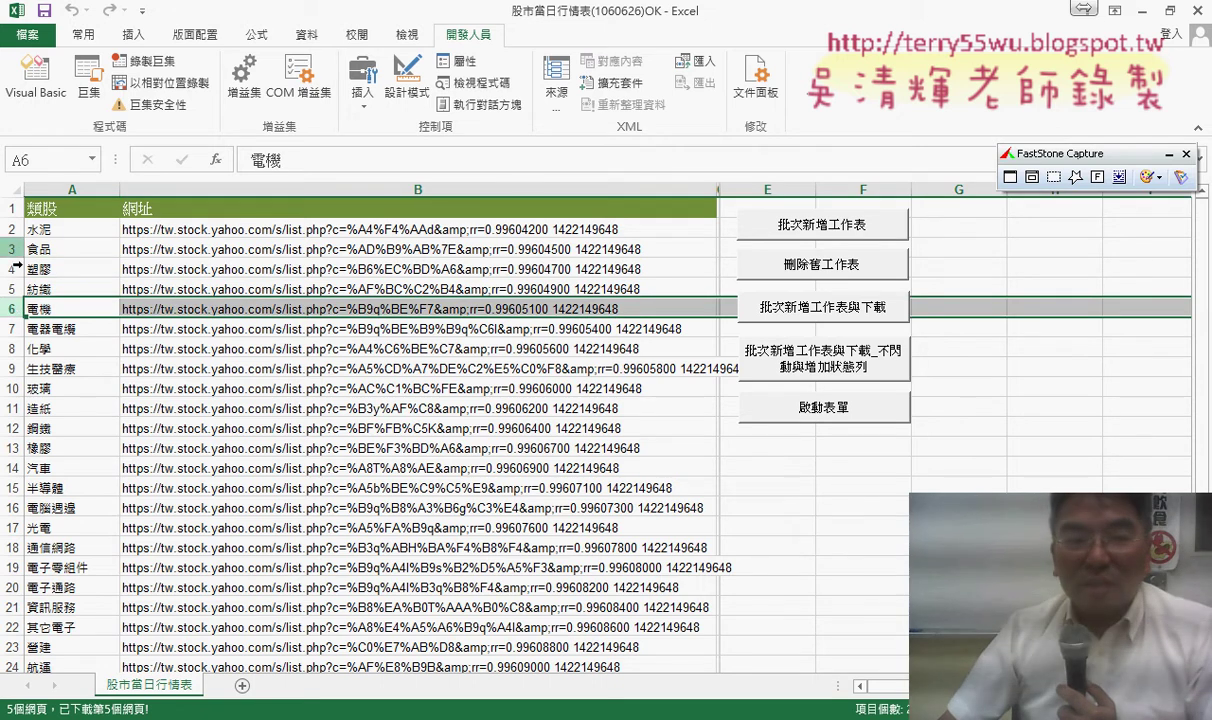
click(13, 289)
right_click(17, 289)
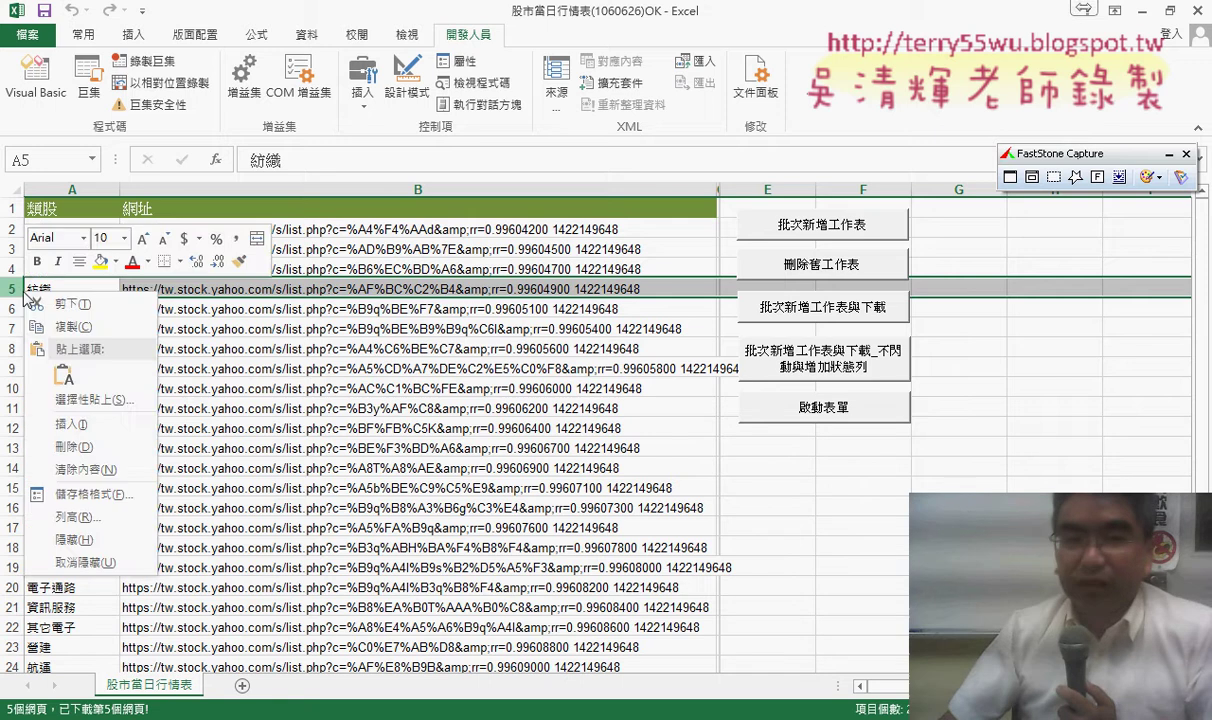
click(78, 428)
click(387, 388)
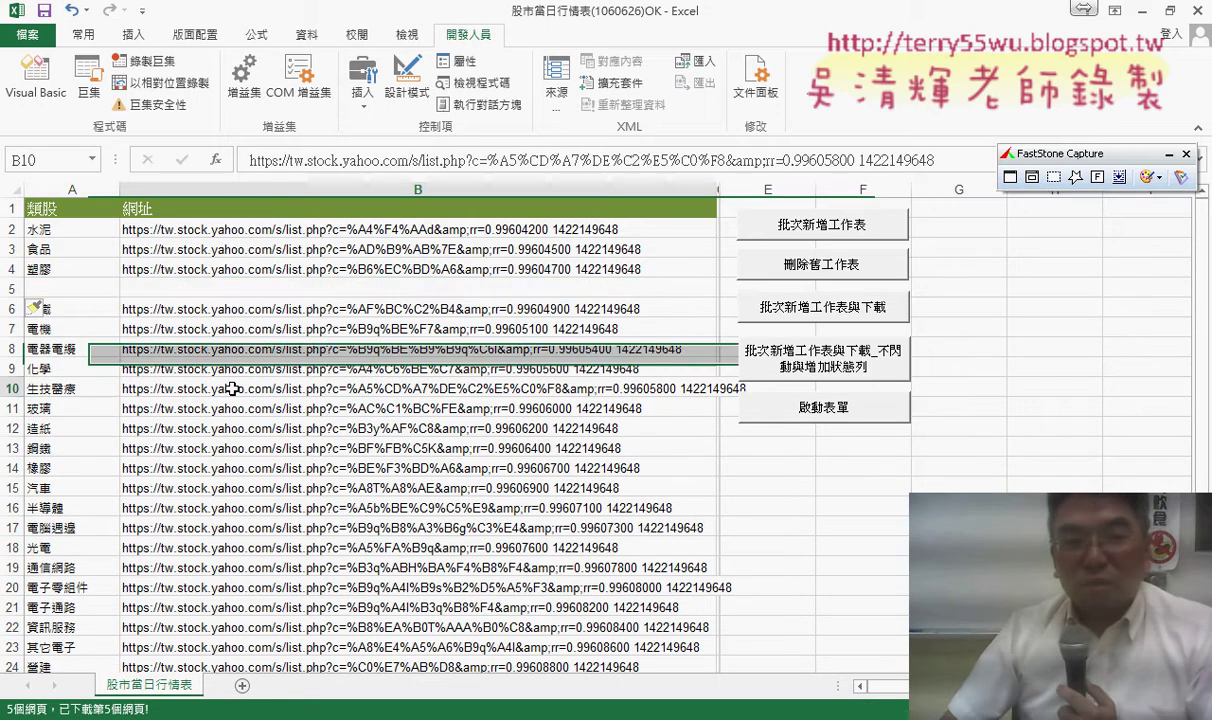
Select the 水泥, 食品 and 塑膠 categories with their URLs and run the 批次新增工作表與下載 macro.
drag(76, 230, 300, 269)
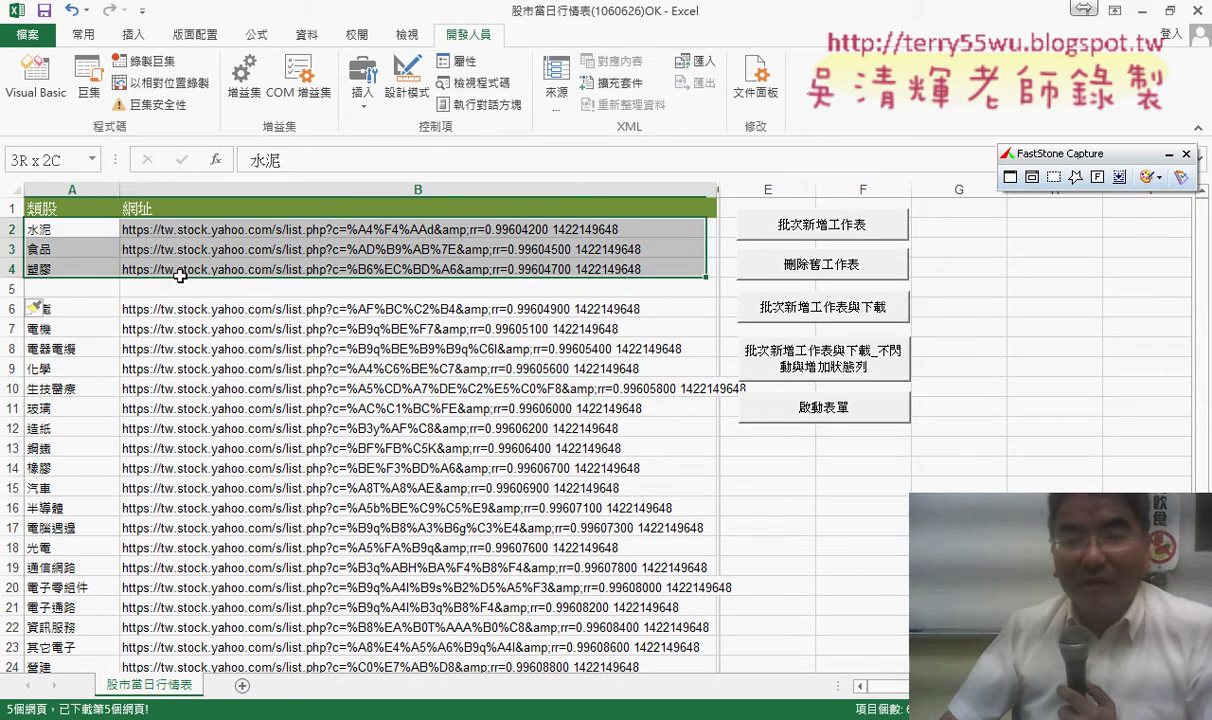
click(958, 548)
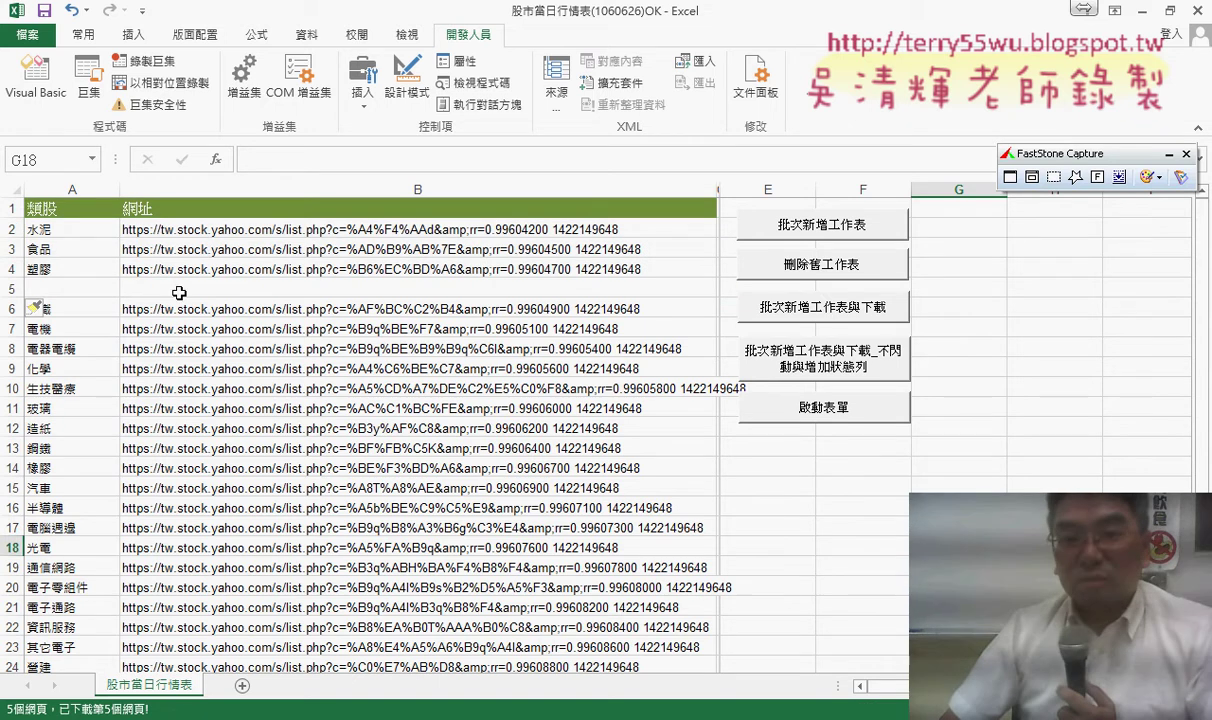
click(782, 306)
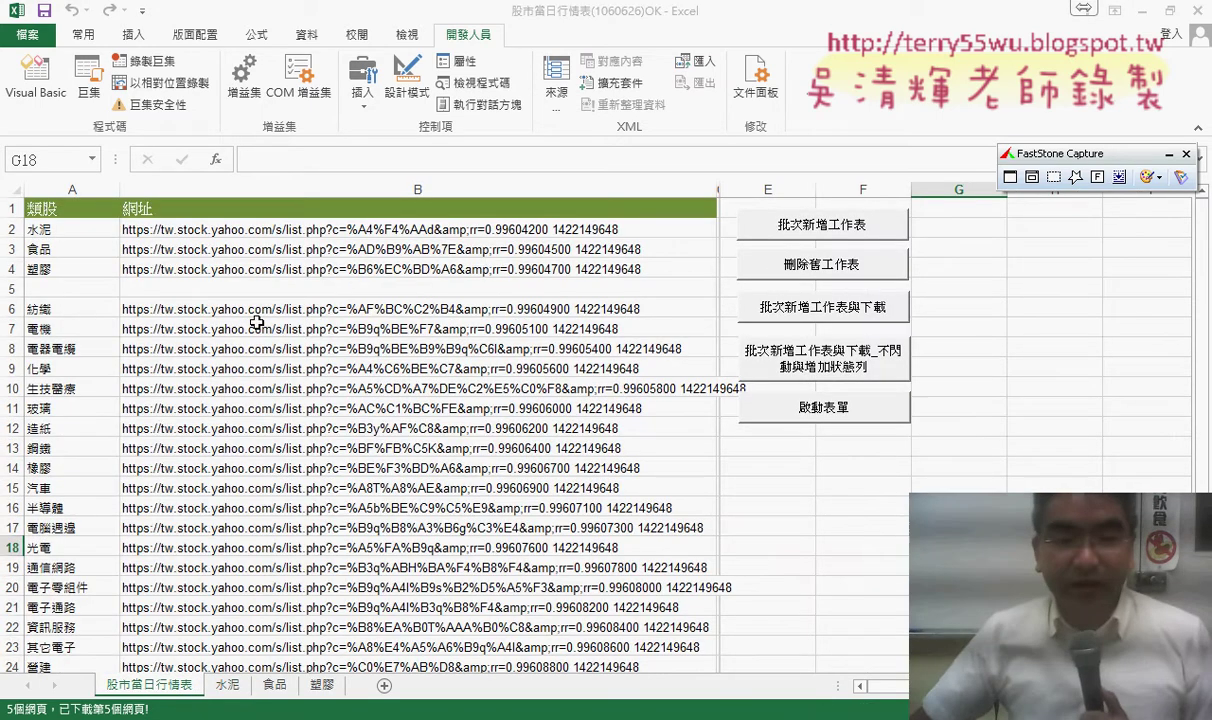
Browse the downloaded quotes on the 水泥, 食品 and 塑膠 sheets, ending on 塑膠.
click(230, 685)
click(272, 685)
click(312, 688)
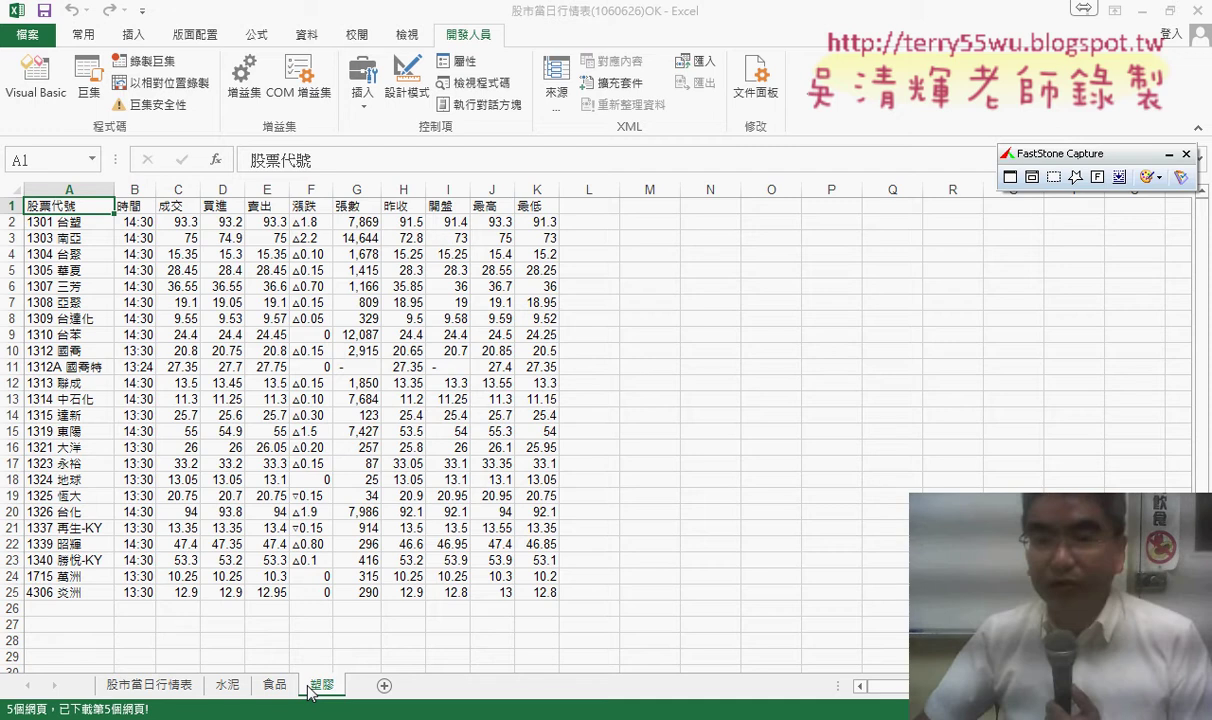
Go back to the 股市當日行情表 sheet with the sector URL list.
click(1172, 157)
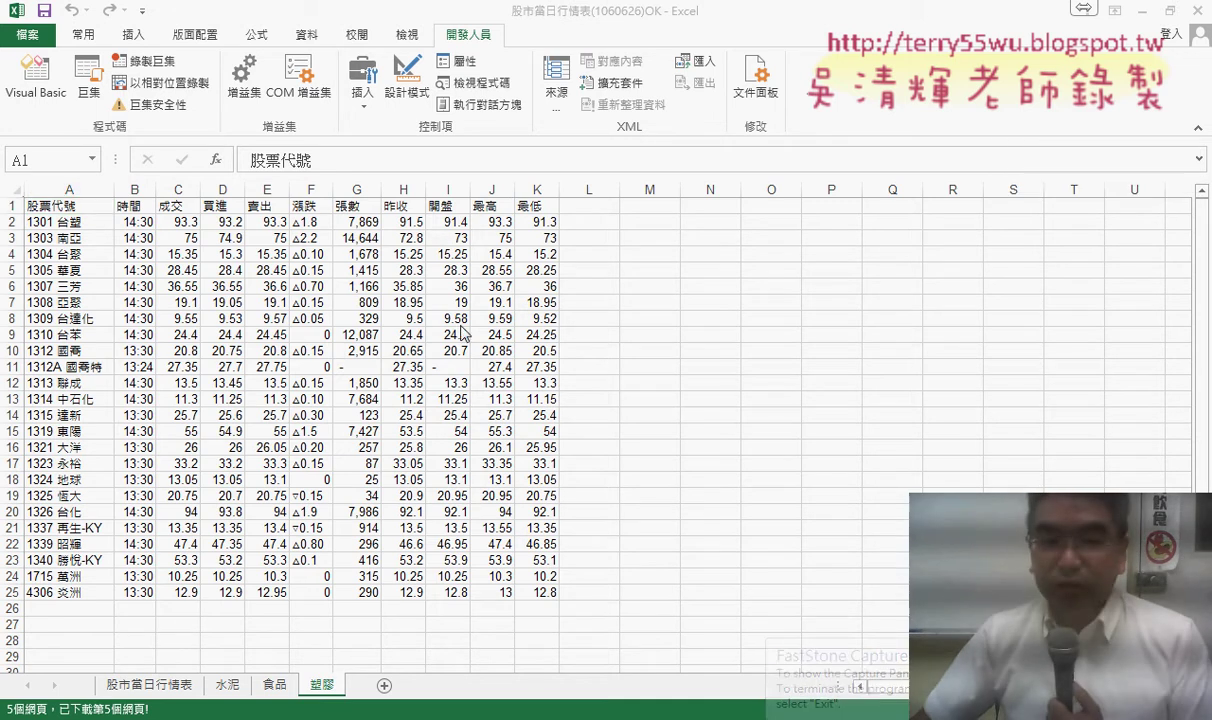
click(158, 690)
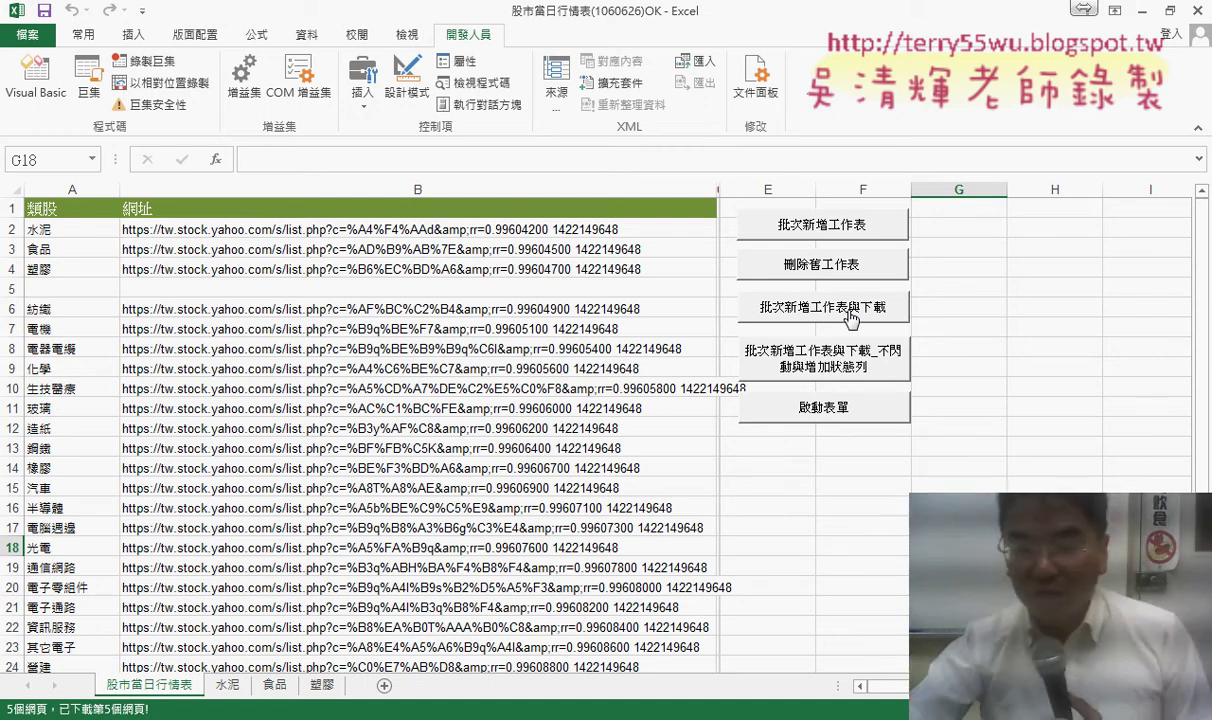
Select macro button 3 and open the 股市下載 code in Module1 with Alt+F11.
ctrl+click(851, 318)
key(alt+F11)
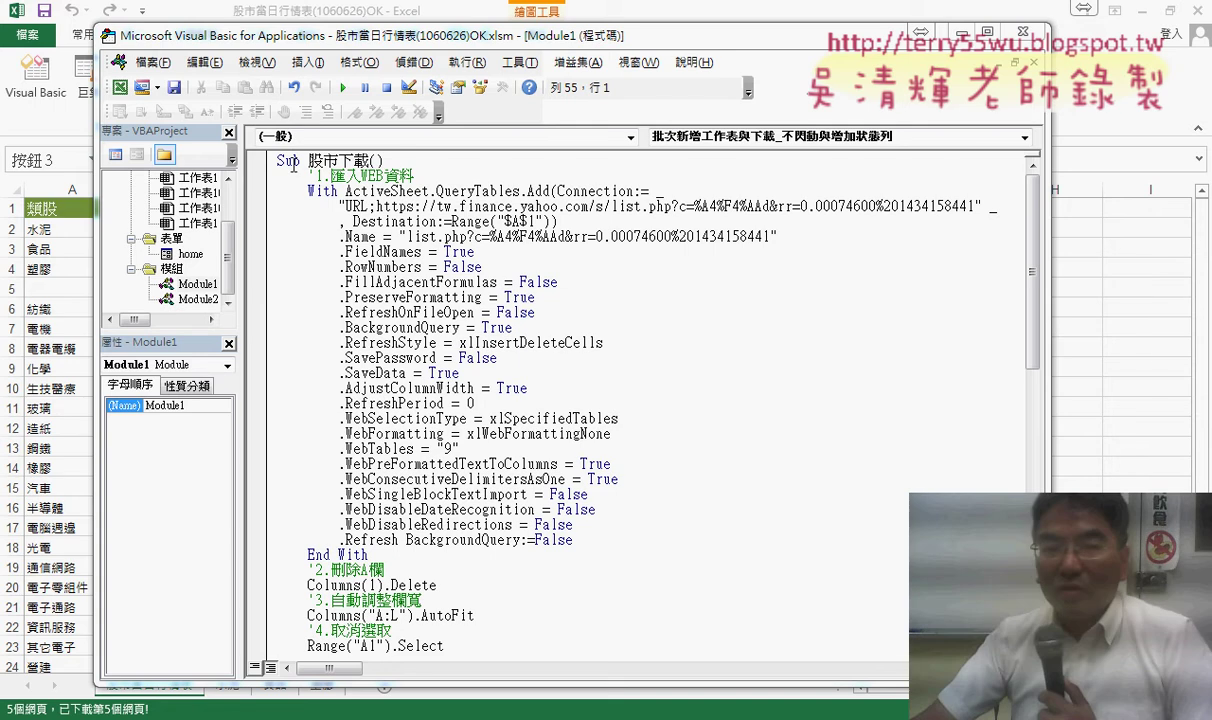
drag(278, 160, 386, 569)
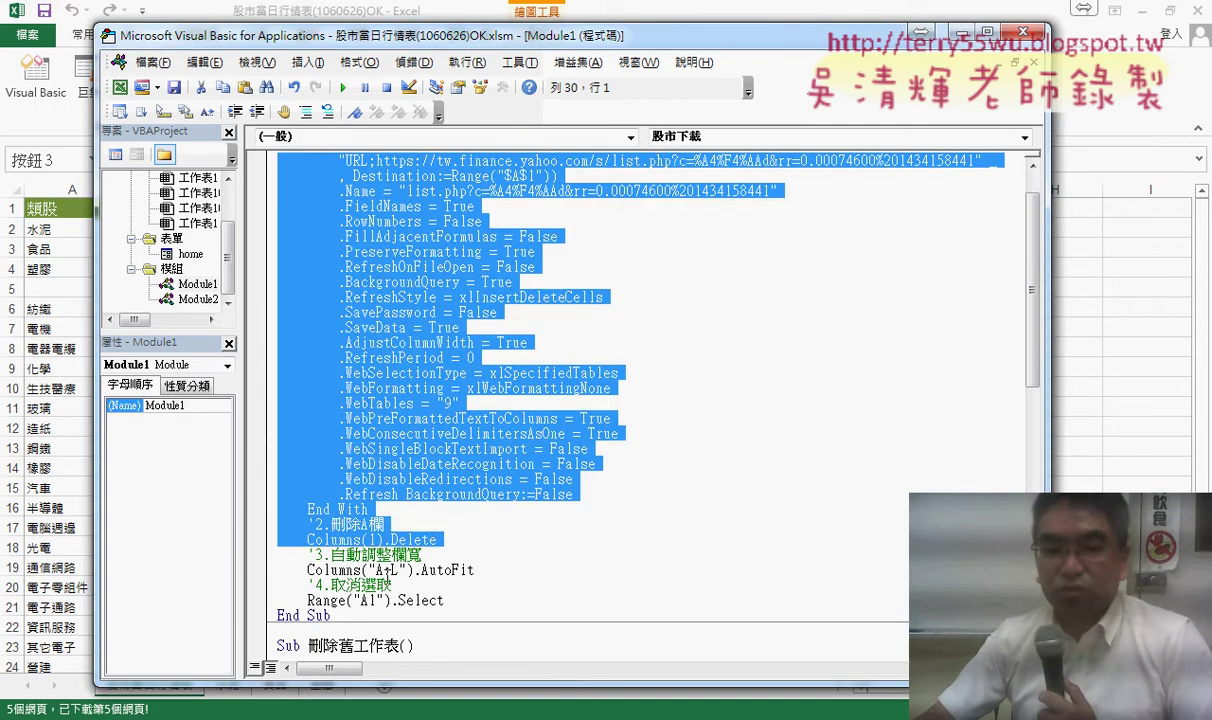
scroll(386, 569, down, 1)
click(386, 569)
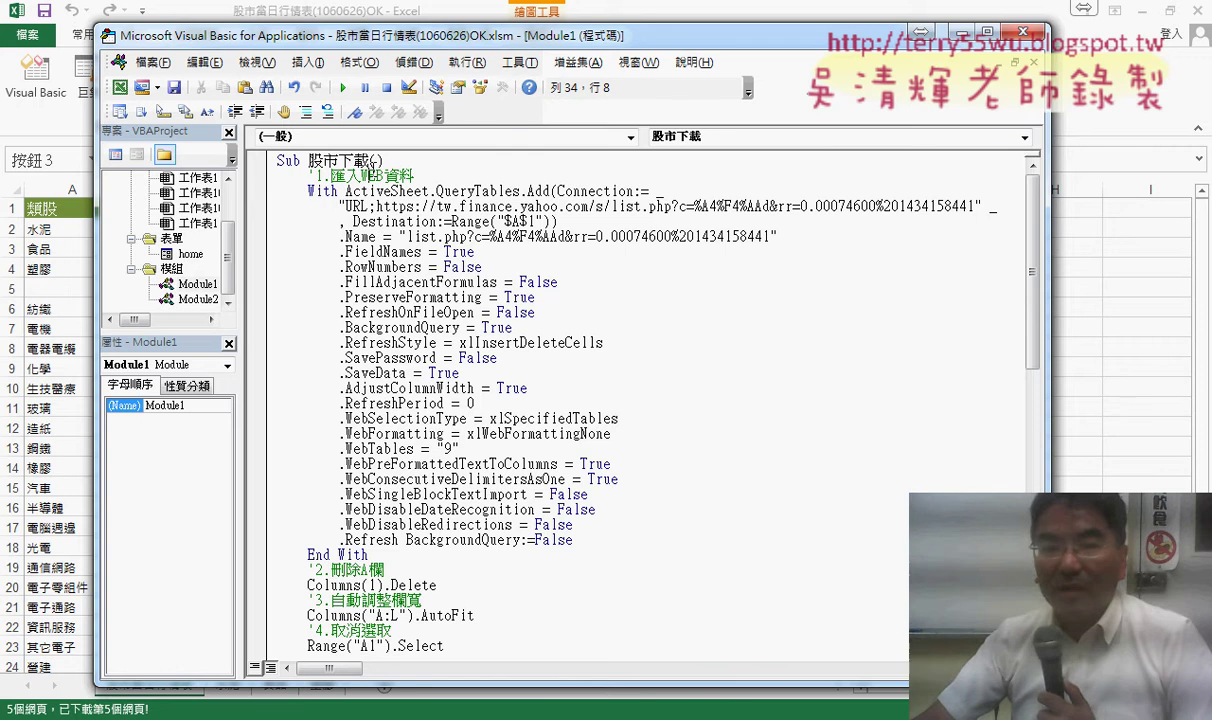
click(352, 172)
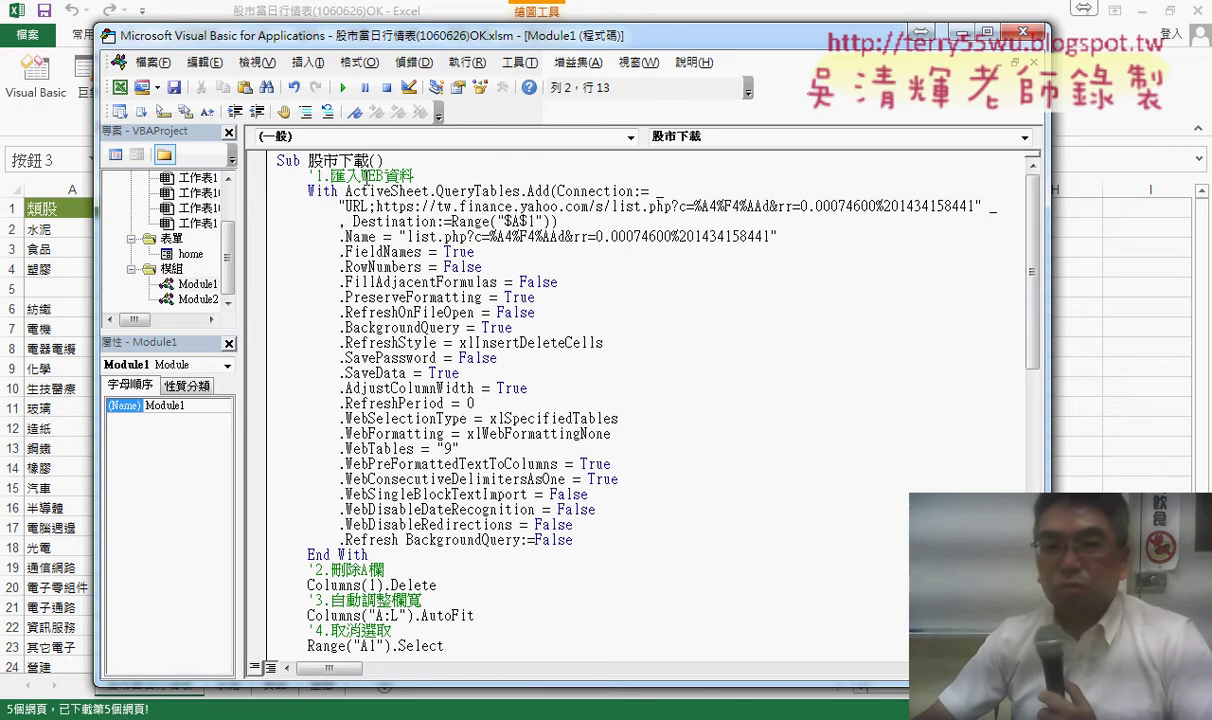
drag(413, 175, 331, 175)
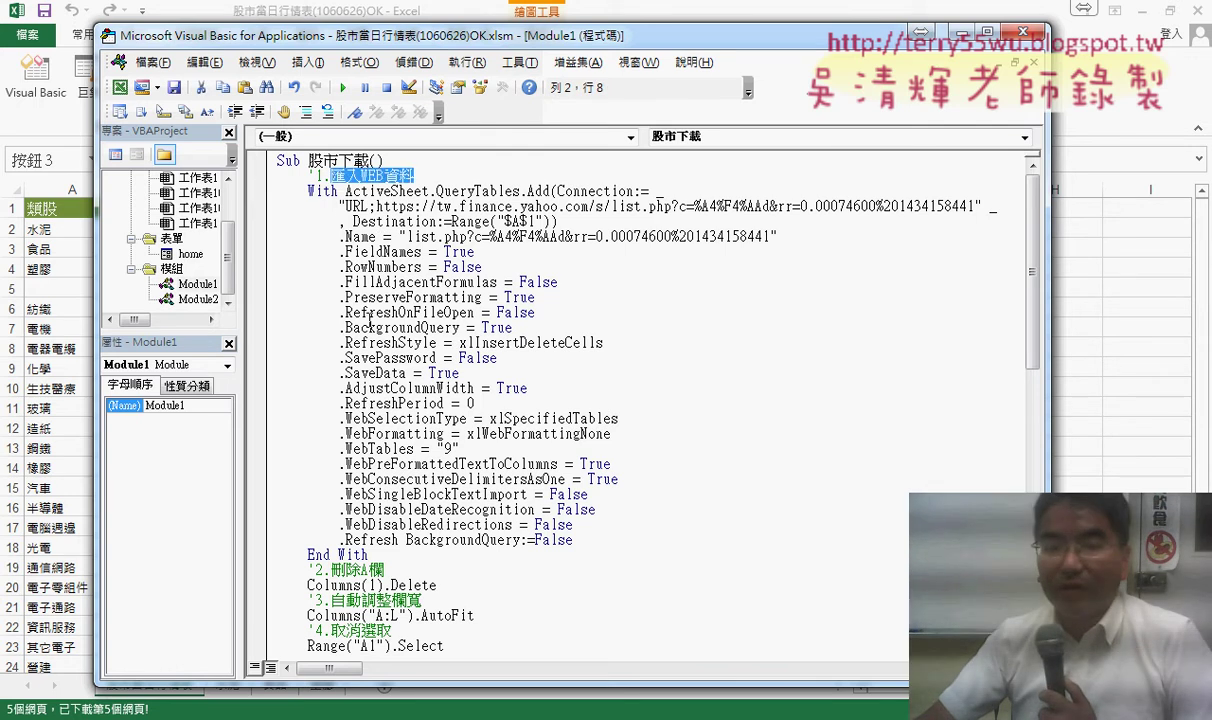
In Module1, replace the 1 in Columns(1).Delete with "A".
scroll(400, 400, down, 2)
click(384, 480)
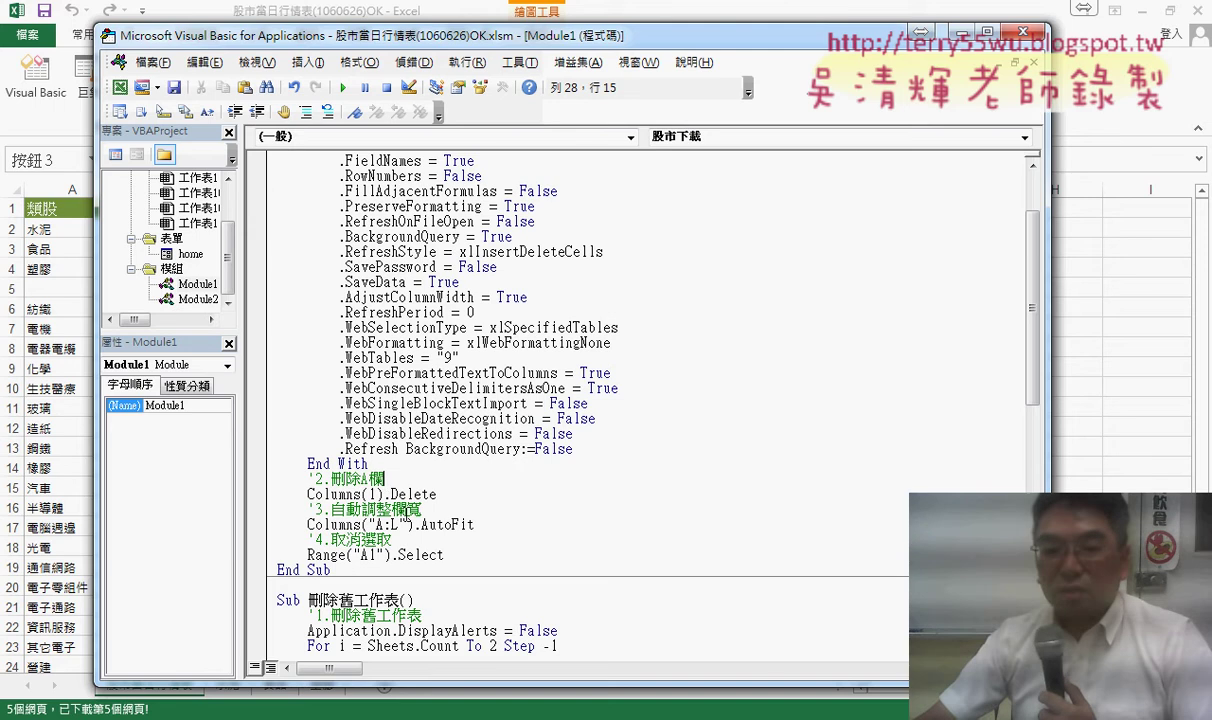
key(Down)
key(Down)
key(Down)
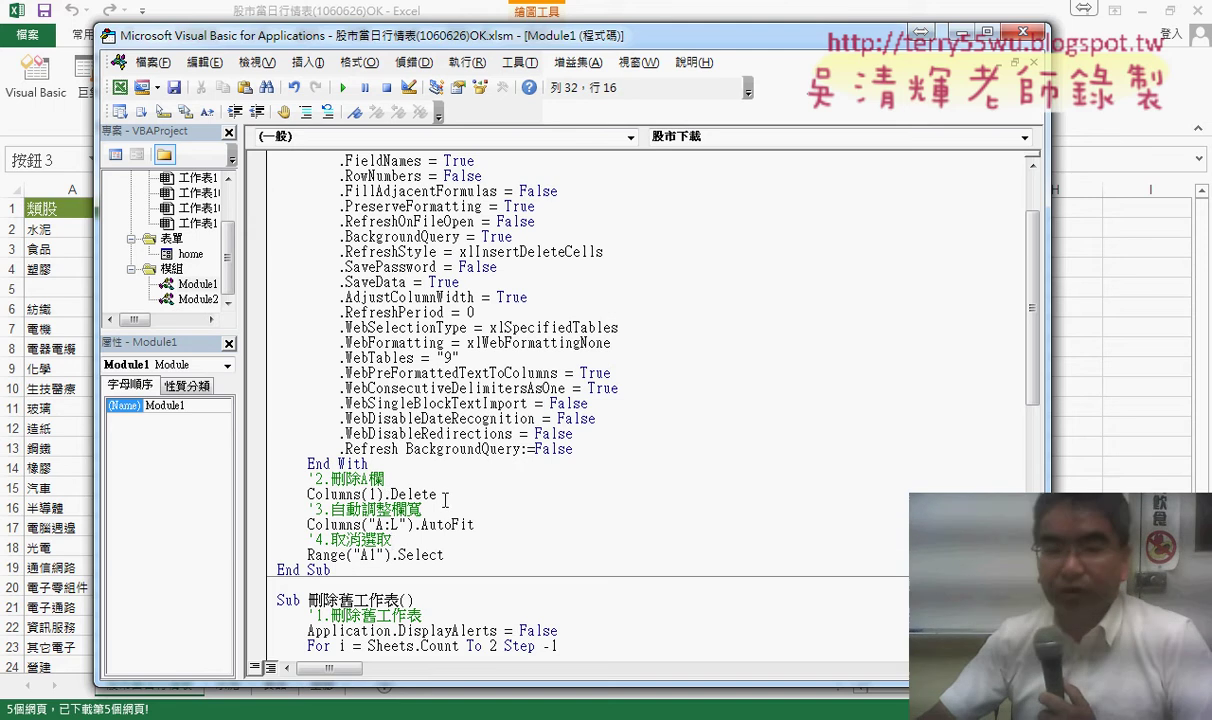
drag(440, 494, 305, 494)
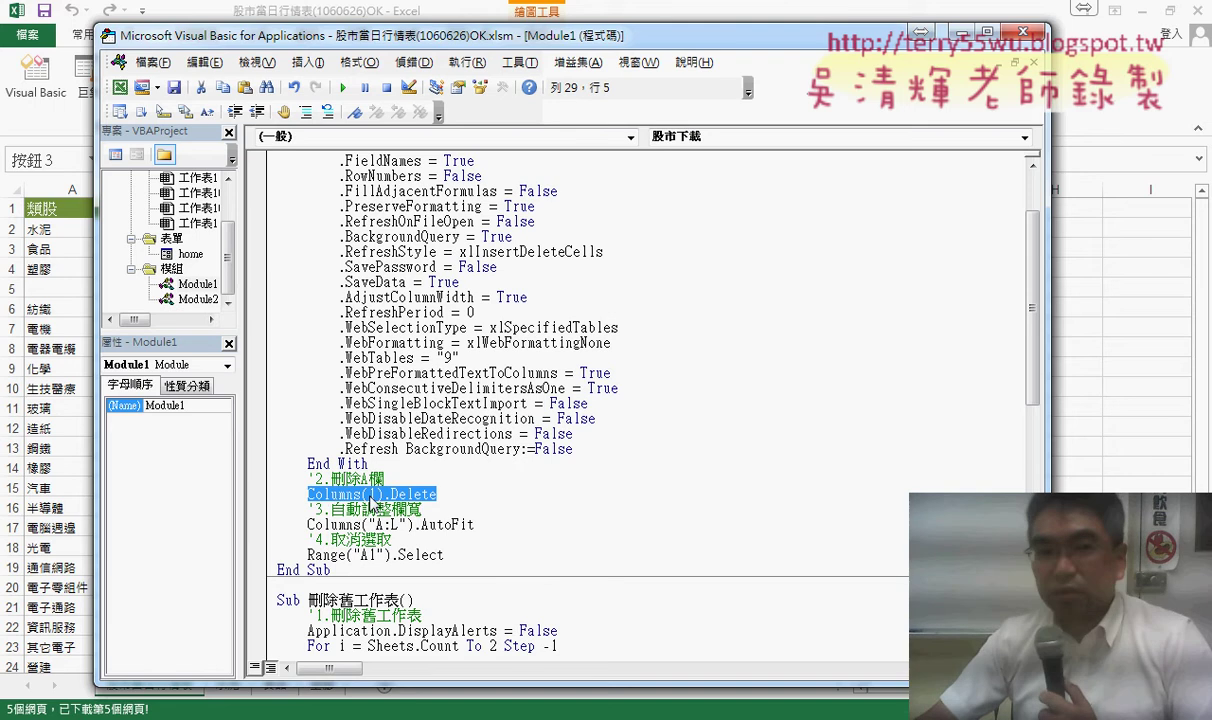
key(Left)
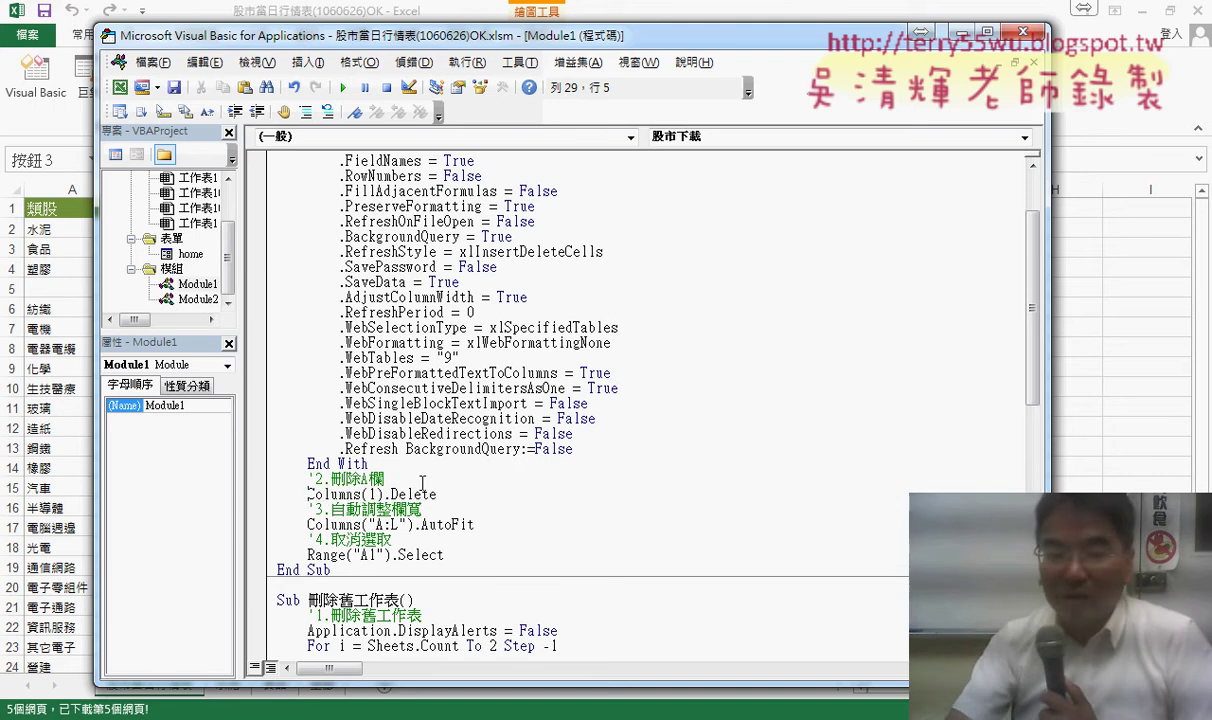
key(Right)
key(Right)
key(Right)
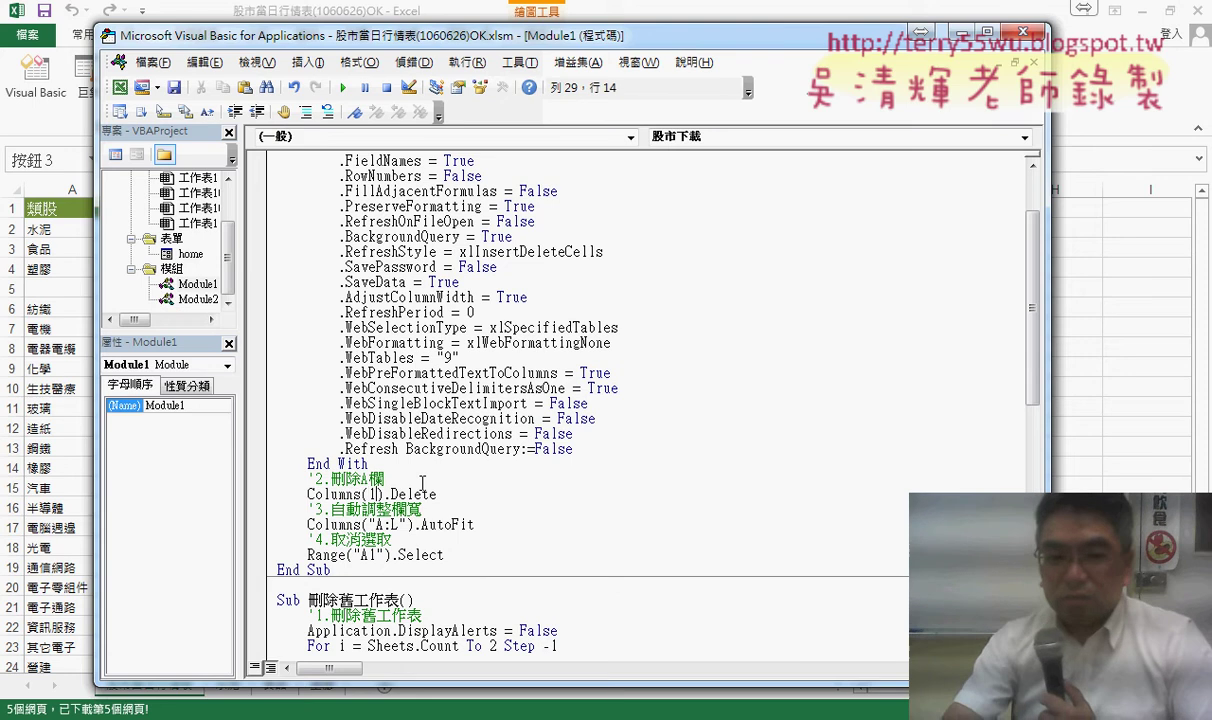
key(BackSpace)
text(")
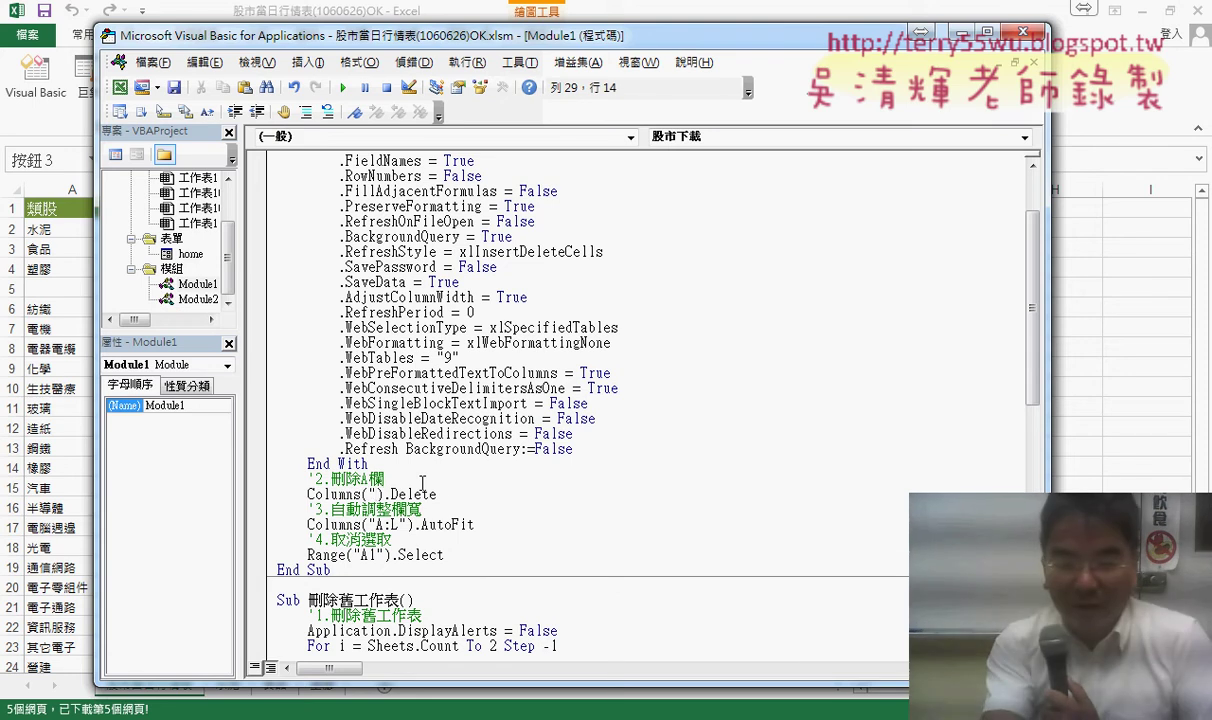
text(A")
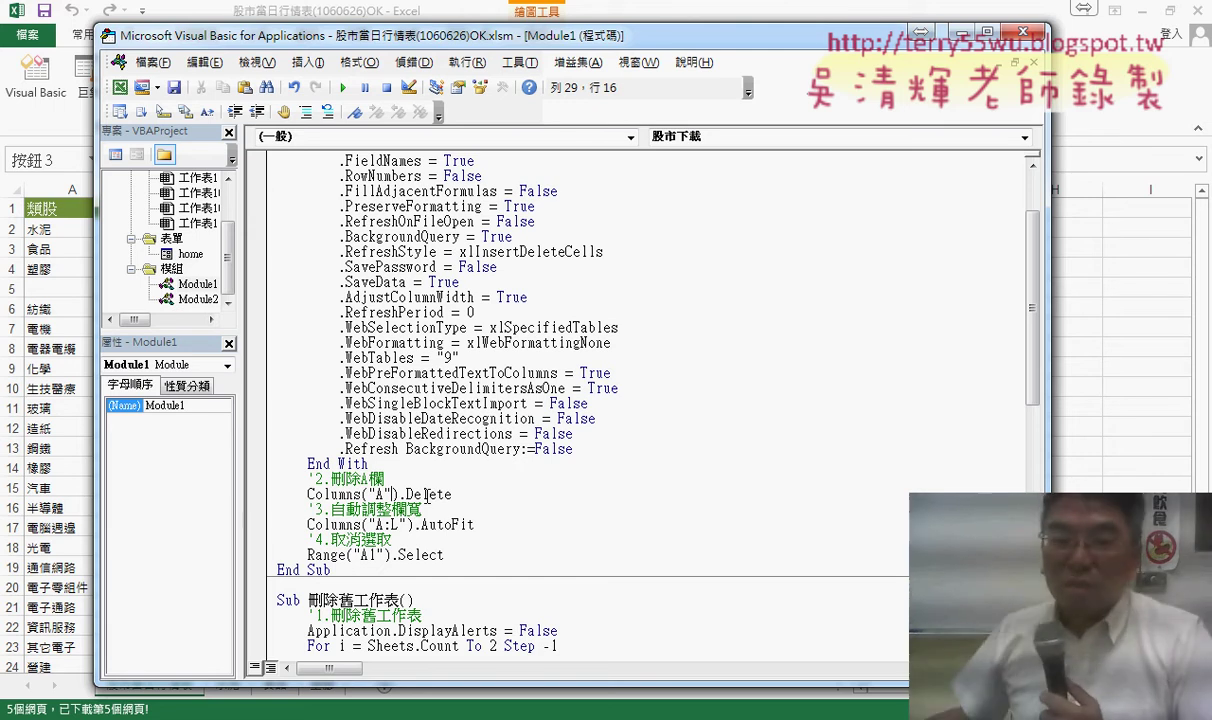
drag(474, 524, 421, 526)
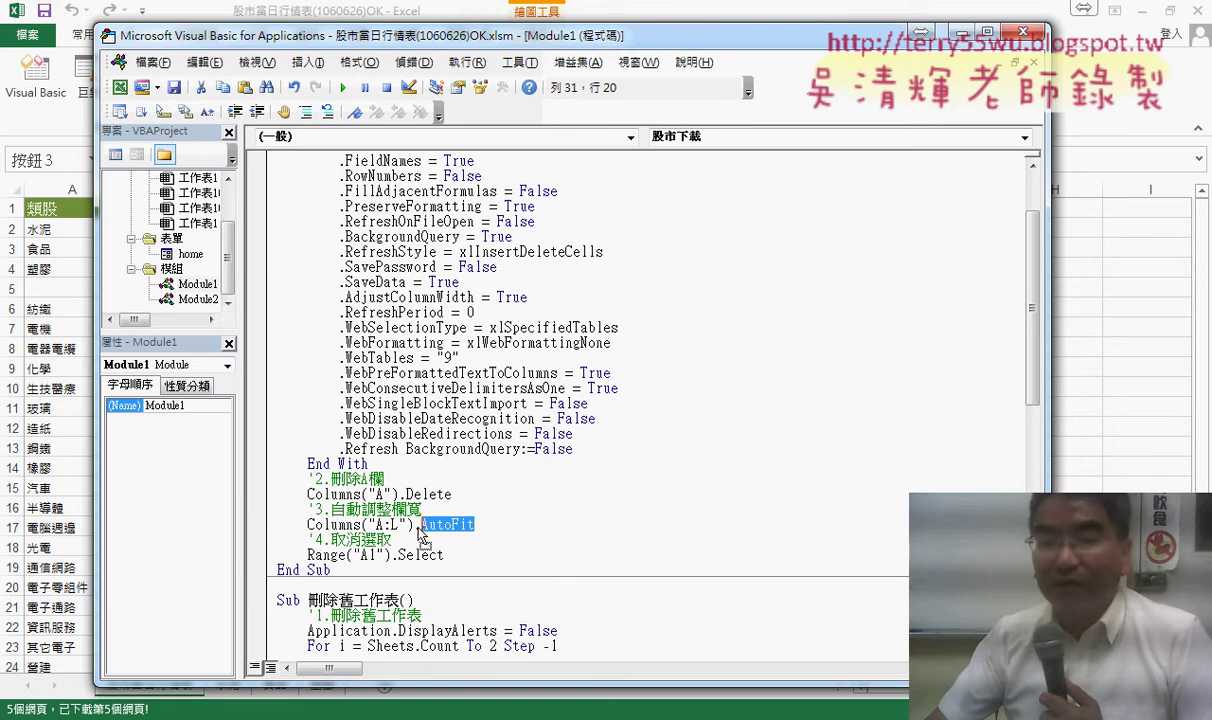
click(407, 524)
drag(412, 524, 307, 524)
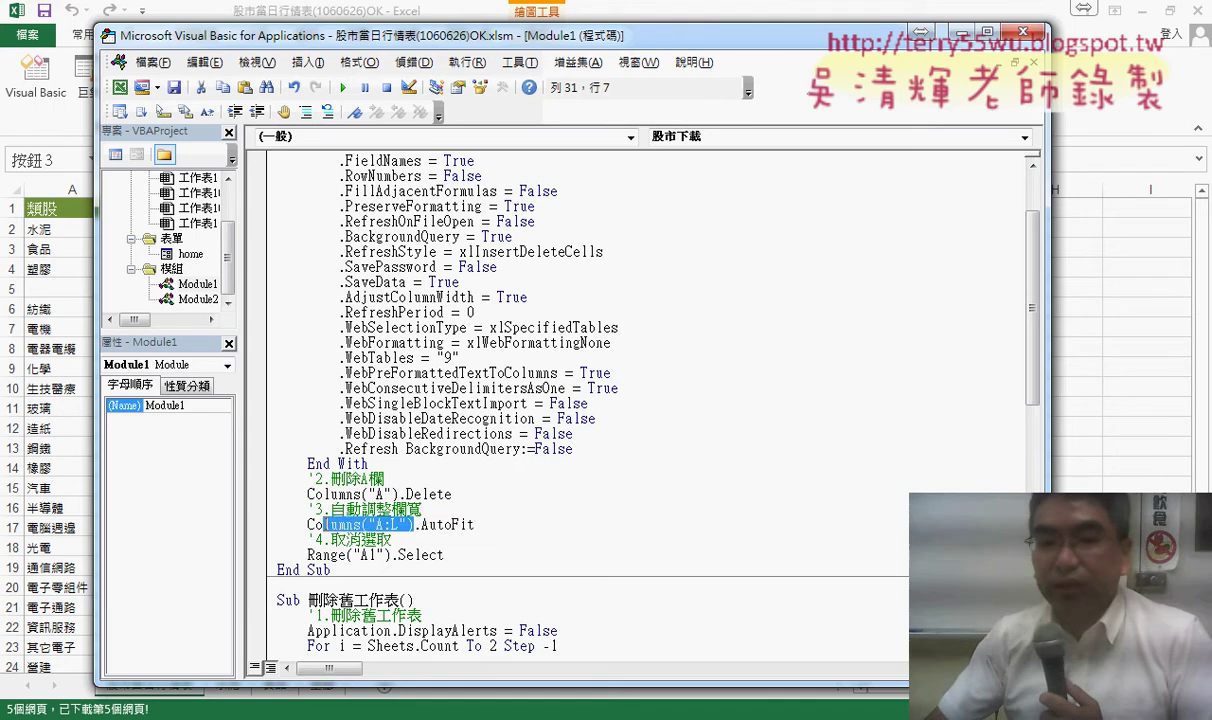
drag(474, 524, 413, 524)
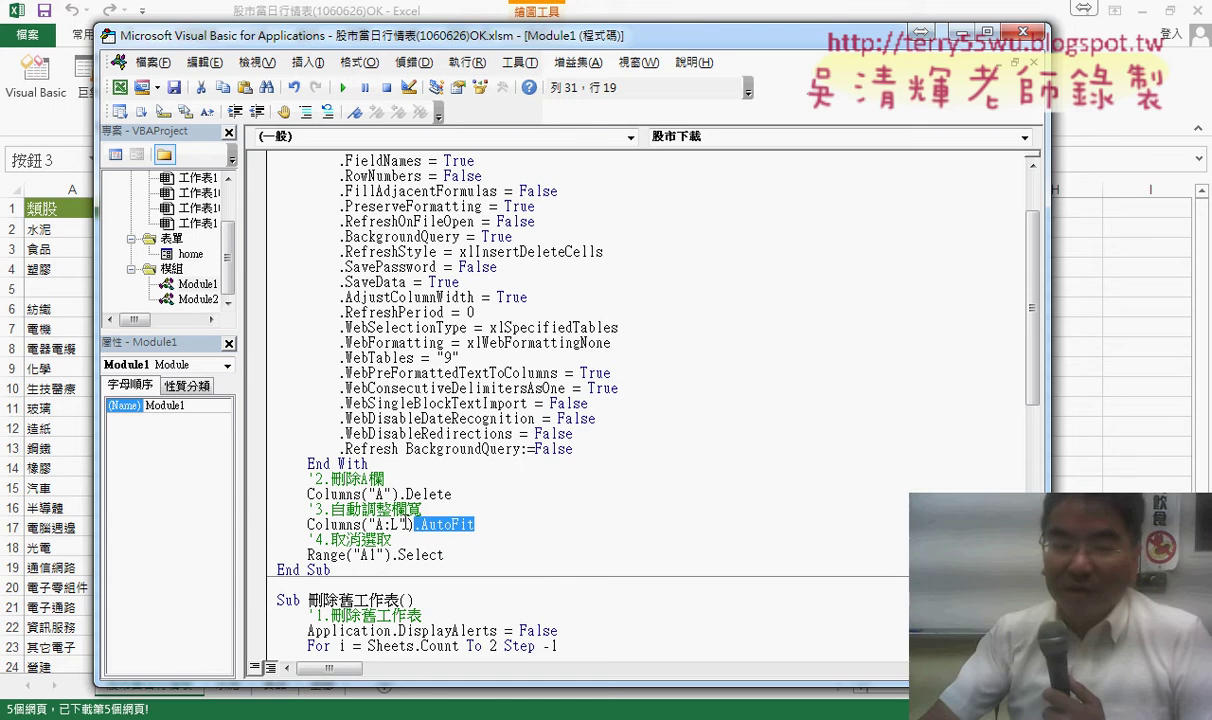
text(.)
key(BackSpace)
key(BackSpace)
key(BackSpace)
key(BackSpace)
key(BackSpace)
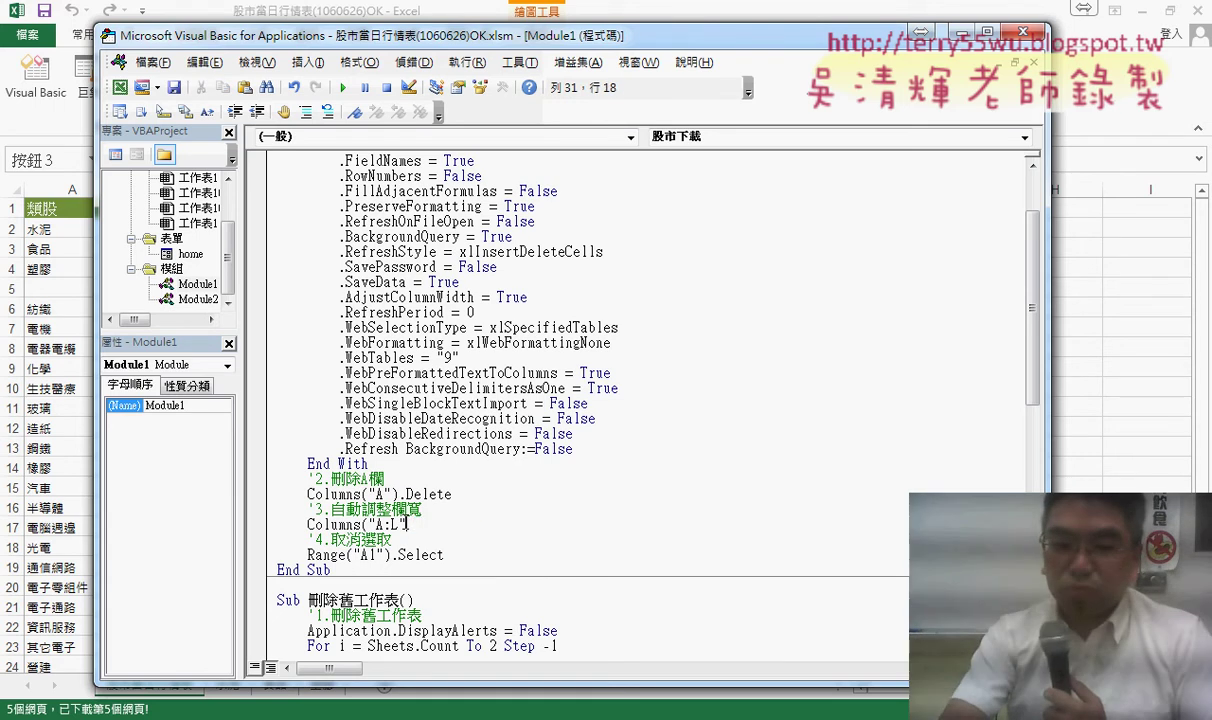
key(BackSpace)
key(BackSpace)
key(BackSpace)
text(.)
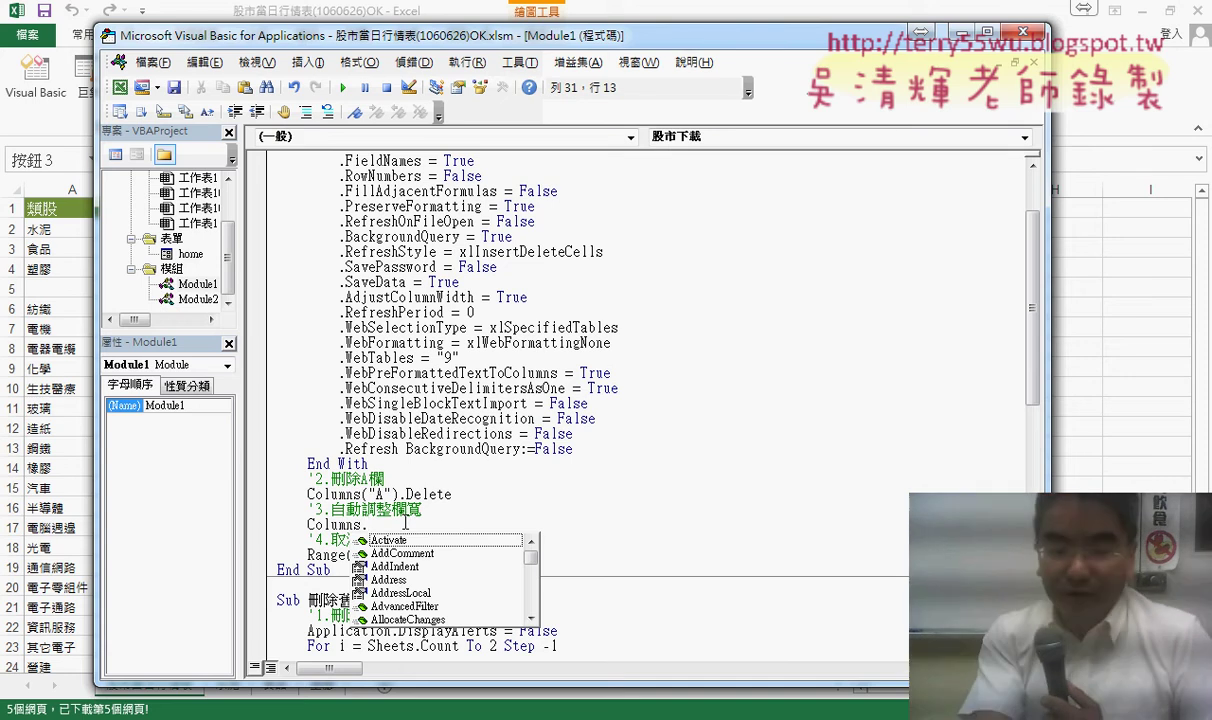
text(a)
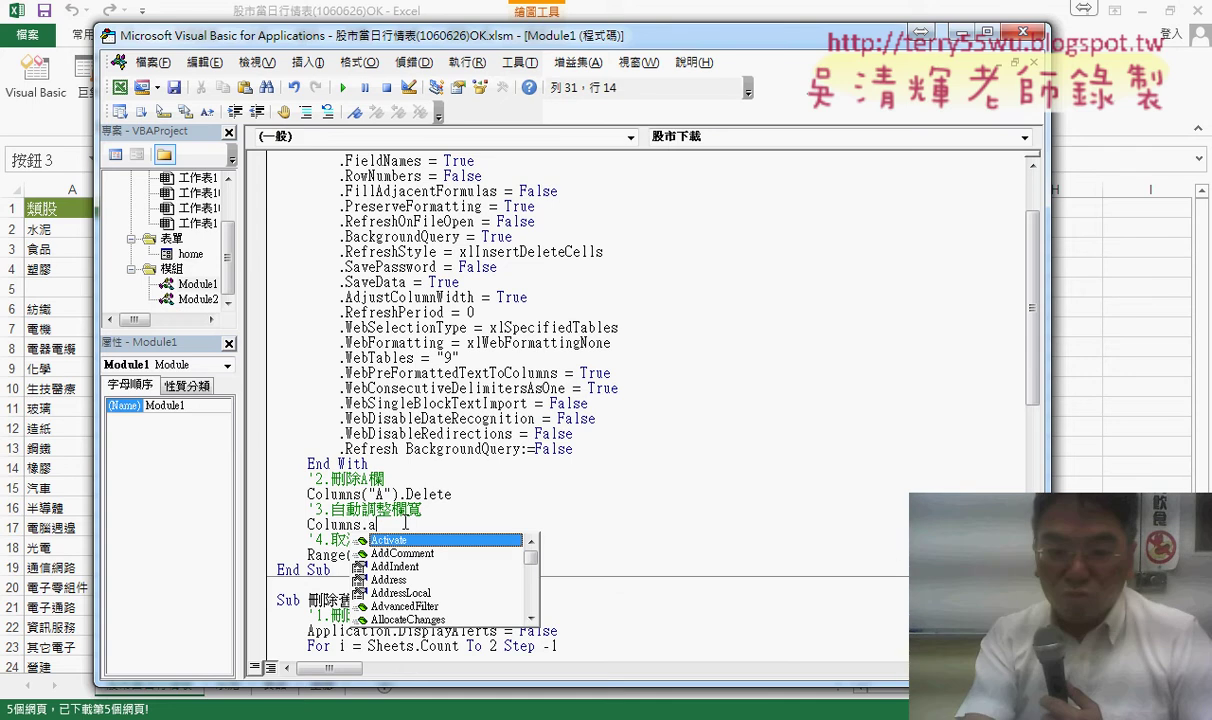
text(u)
key(Down)
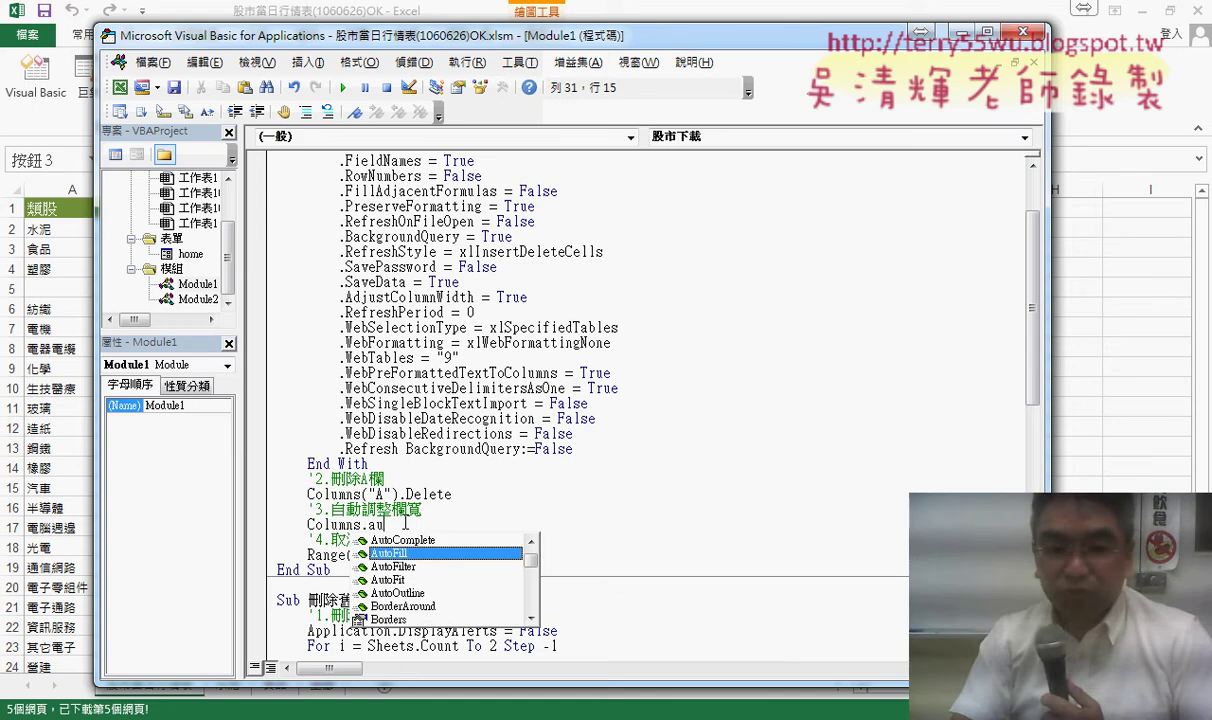
key(Down)
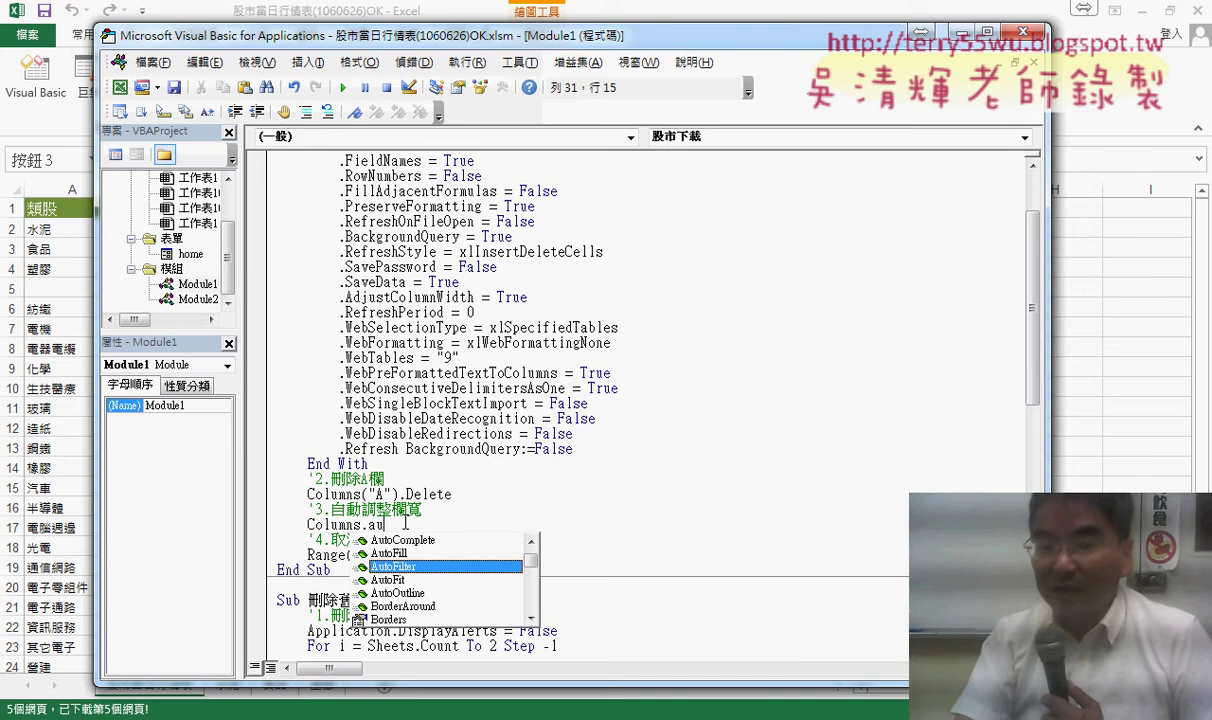
key(Down)
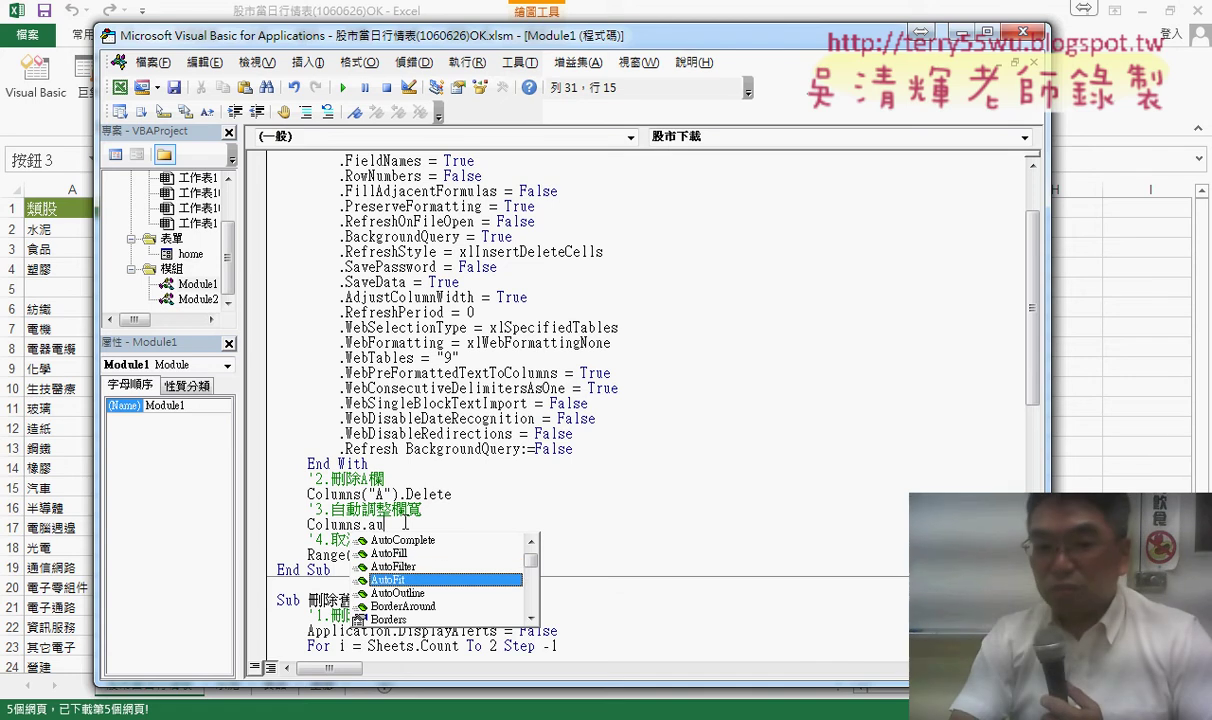
key(Left)
key(Left)
key(Left)
key(Left)
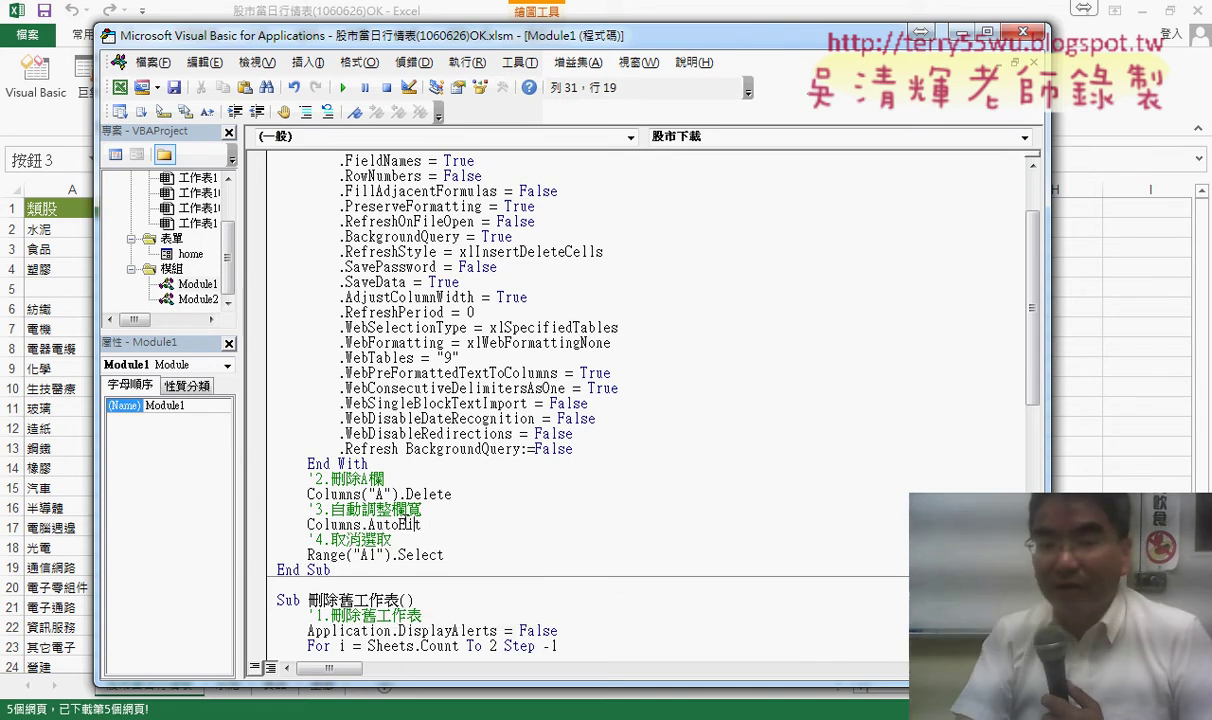
key(Left)
key(Left)
key(Left)
key(Left)
key(Left)
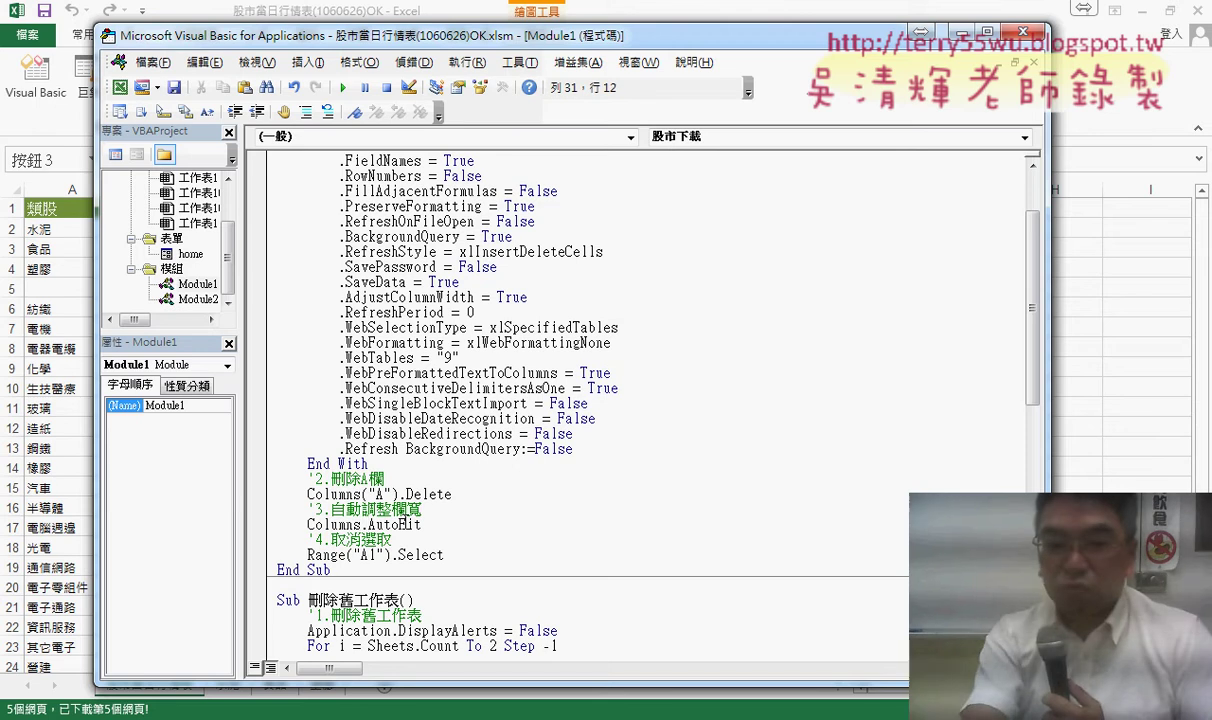
text(("))
key(Left)
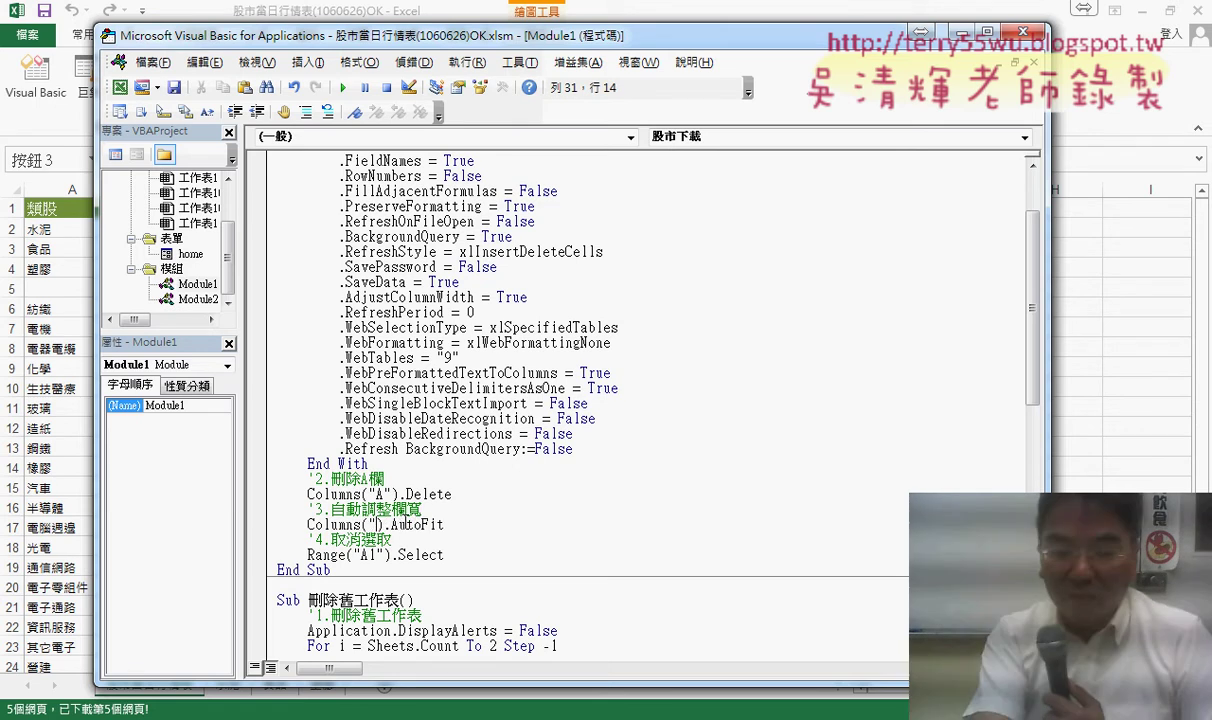
text(A)
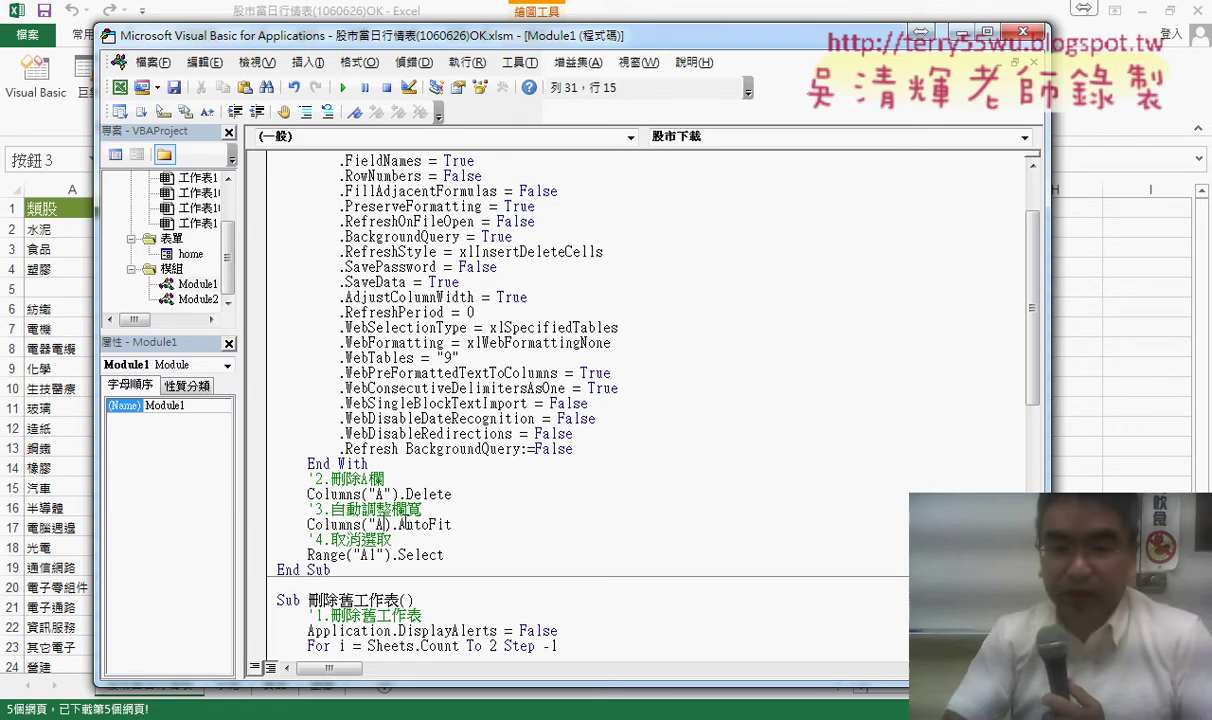
text(:)
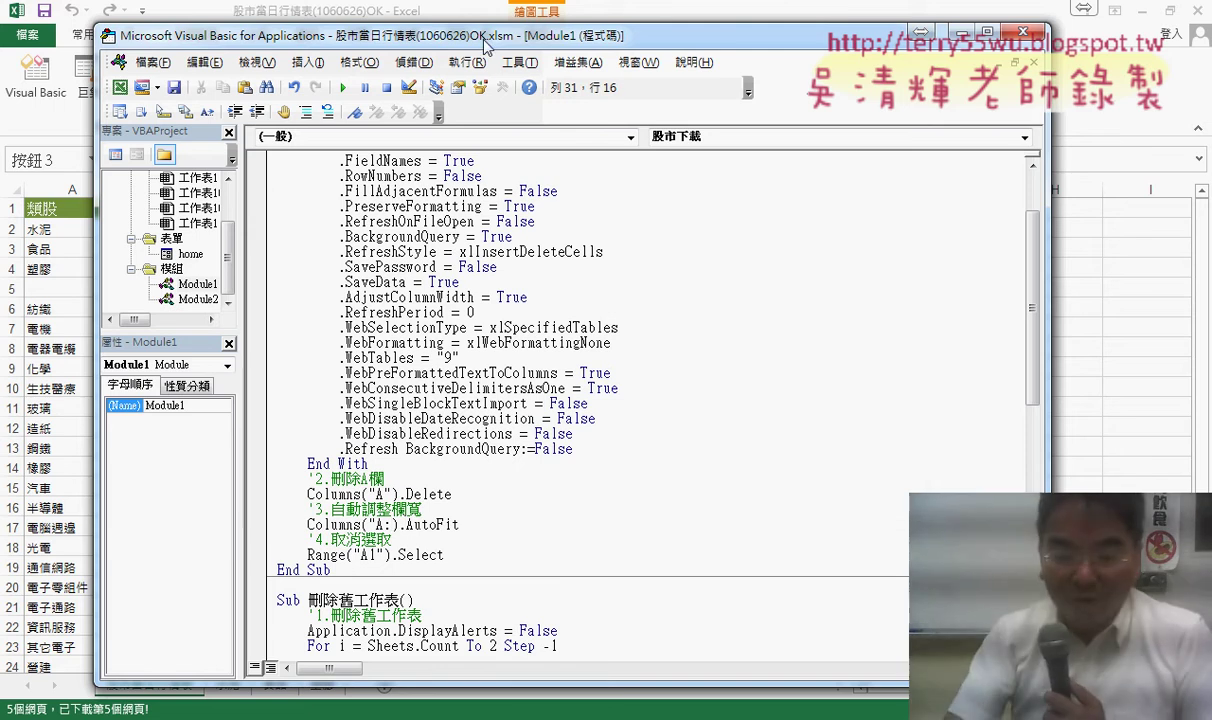
text(L")
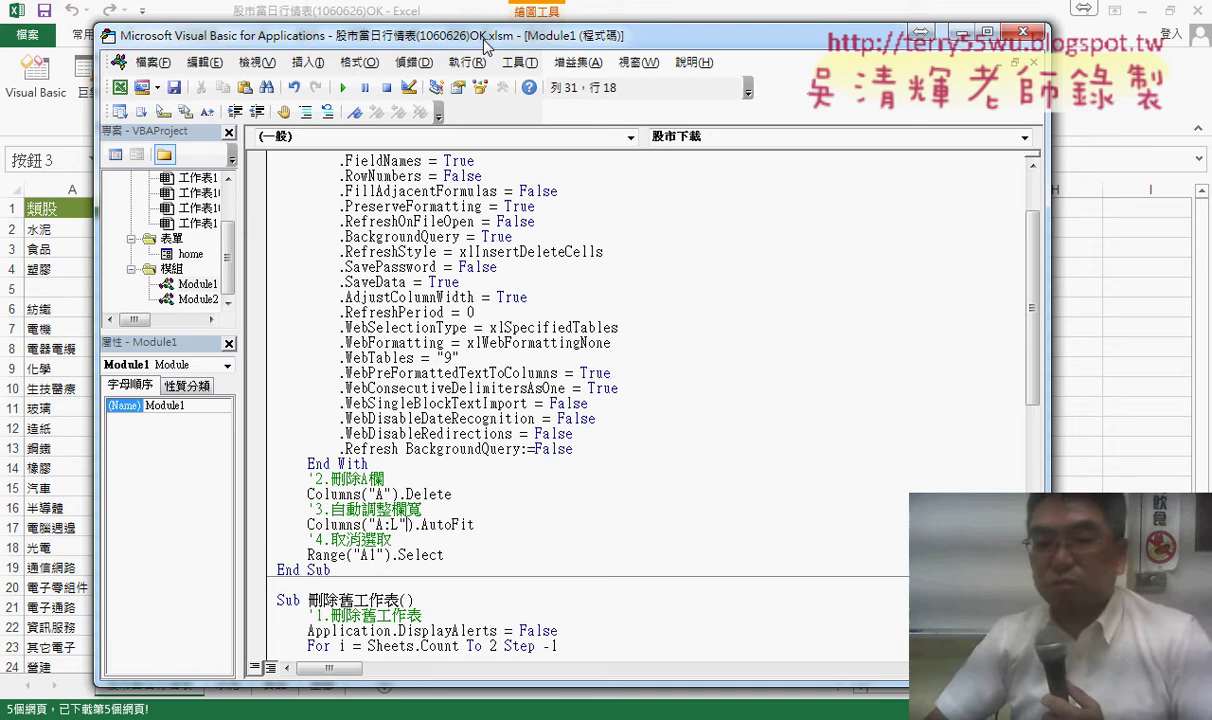
click(495, 494)
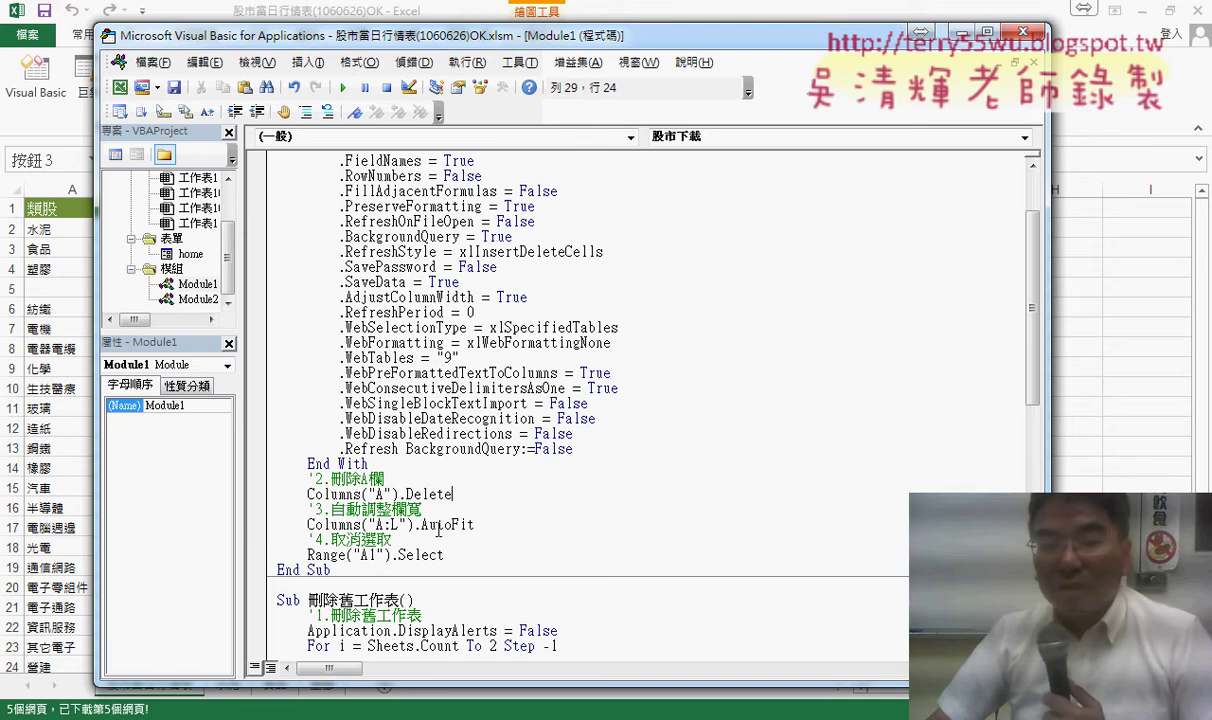
drag(413, 524, 361, 524)
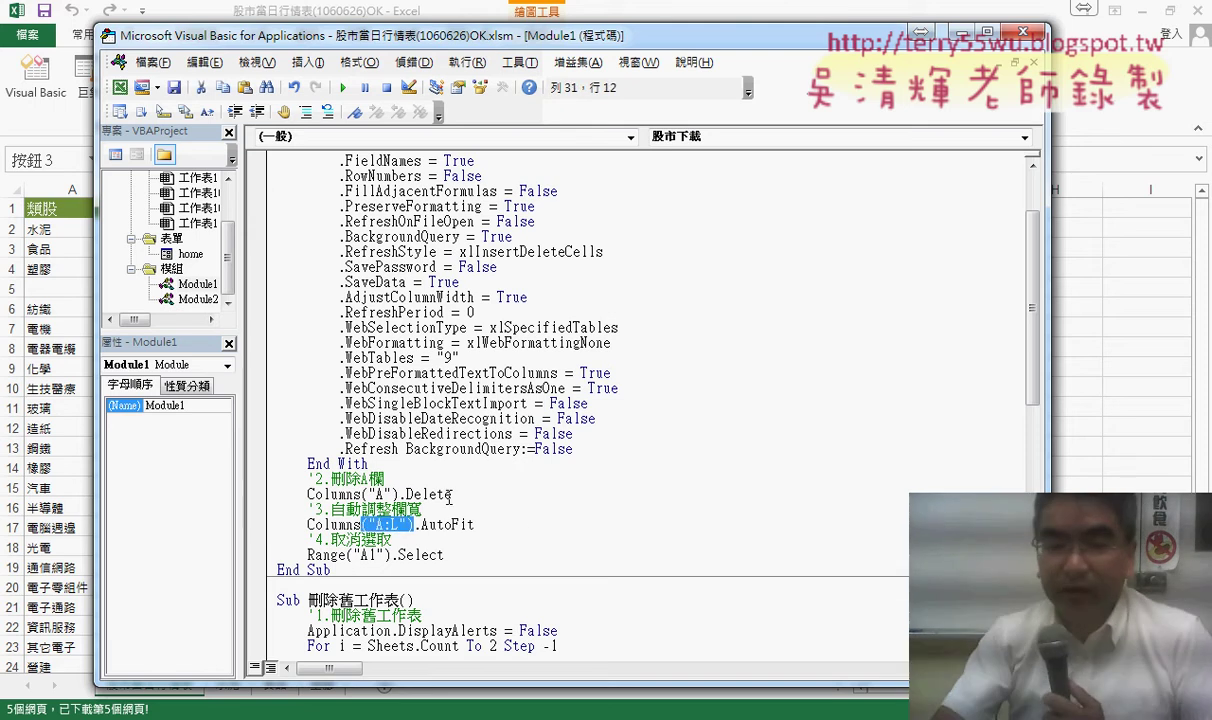
key(Delete)
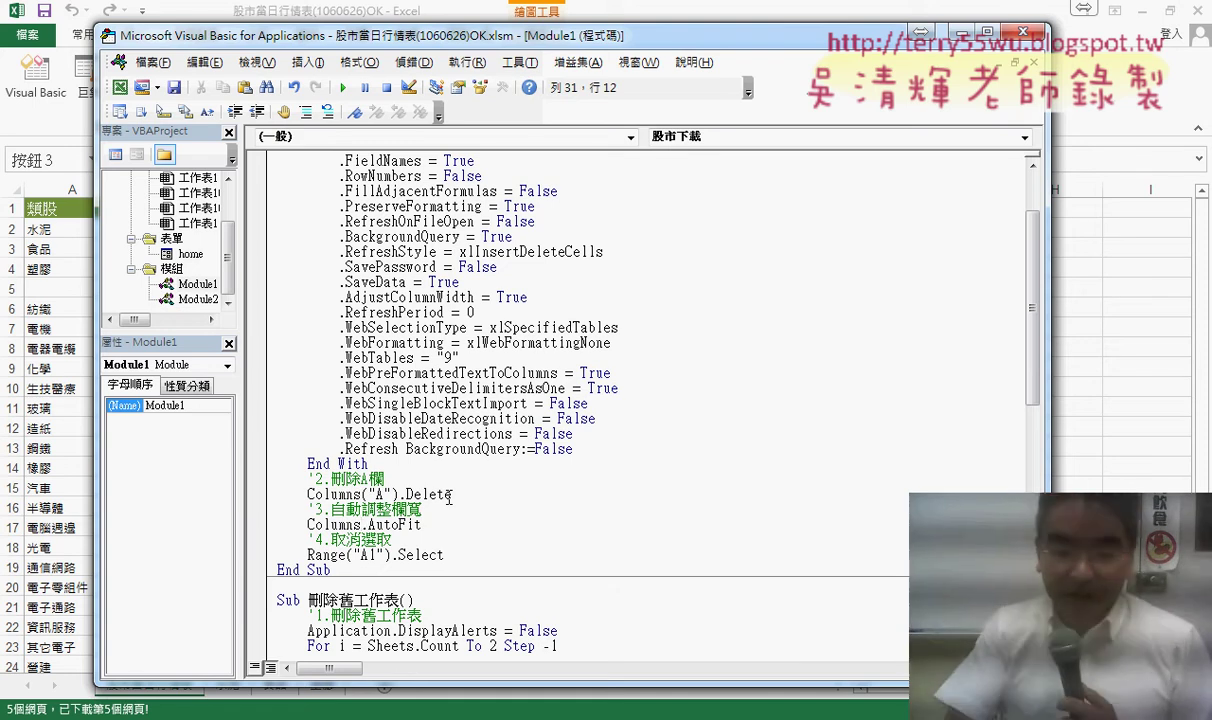
key(ctrl+z)
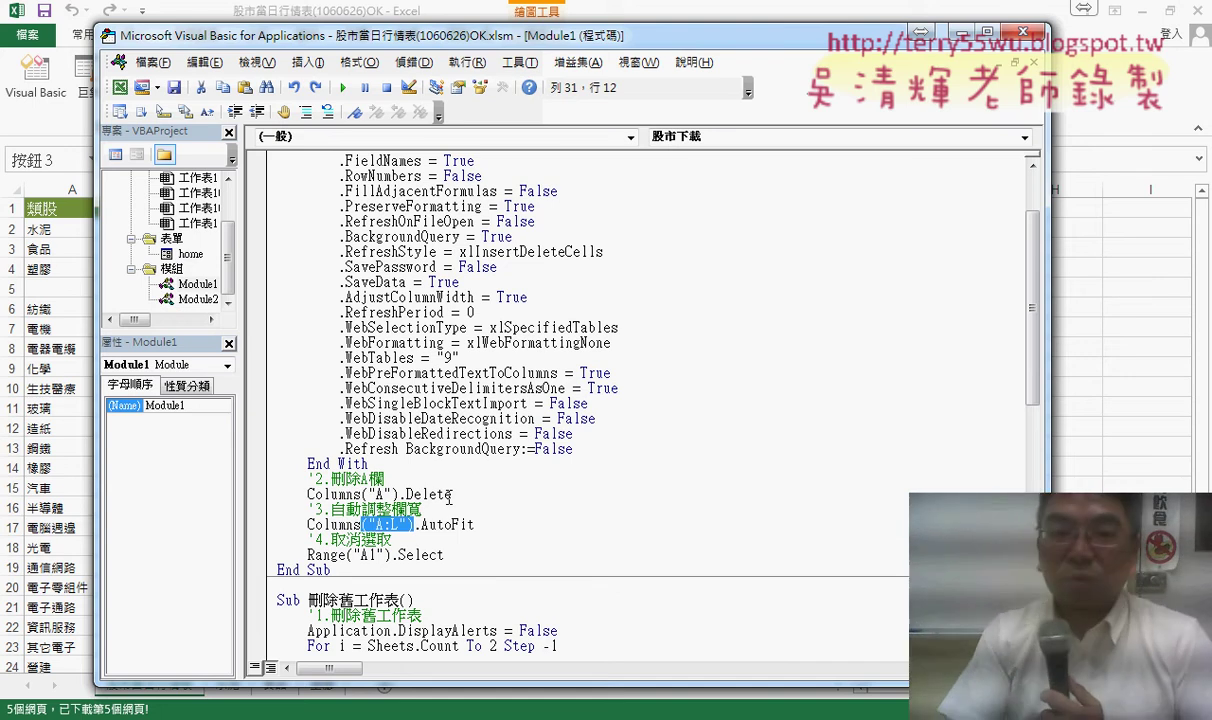
Scroll Module1 down to the 批次新增工作表 macro.
scroll(449, 497, up, 2)
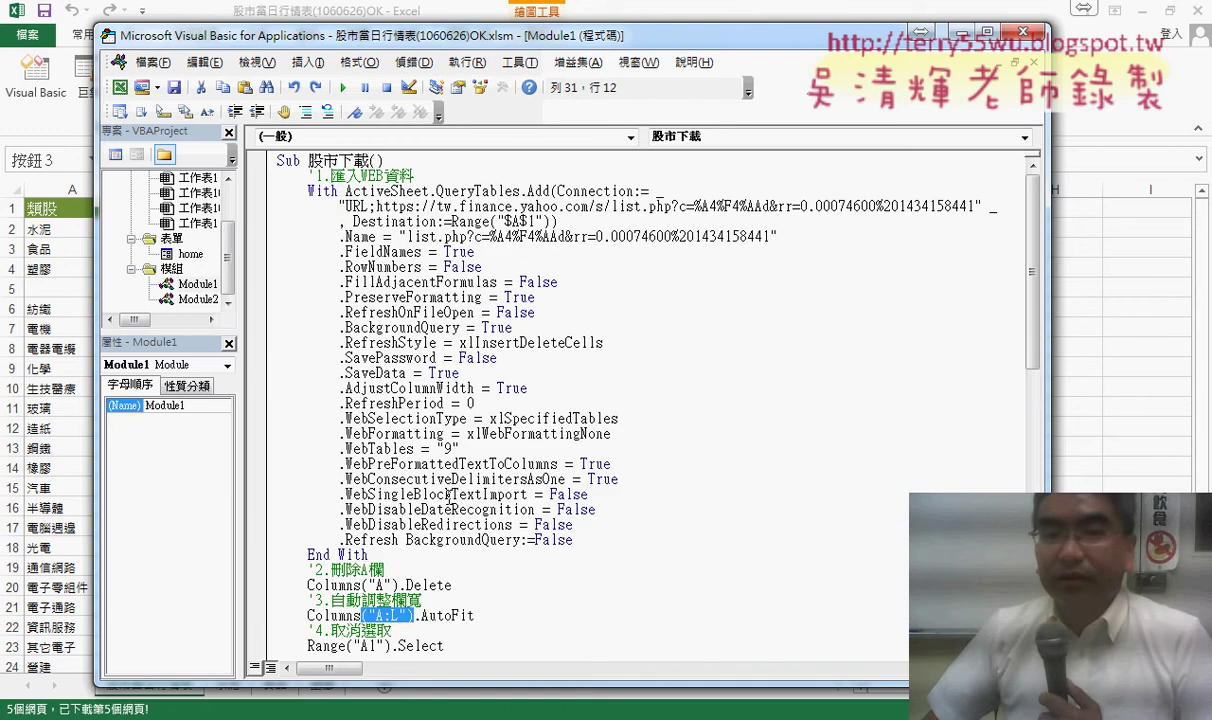
scroll(449, 497, down, 2)
scroll(449, 497, down, 4)
scroll(449, 497, down, 1)
click(375, 423)
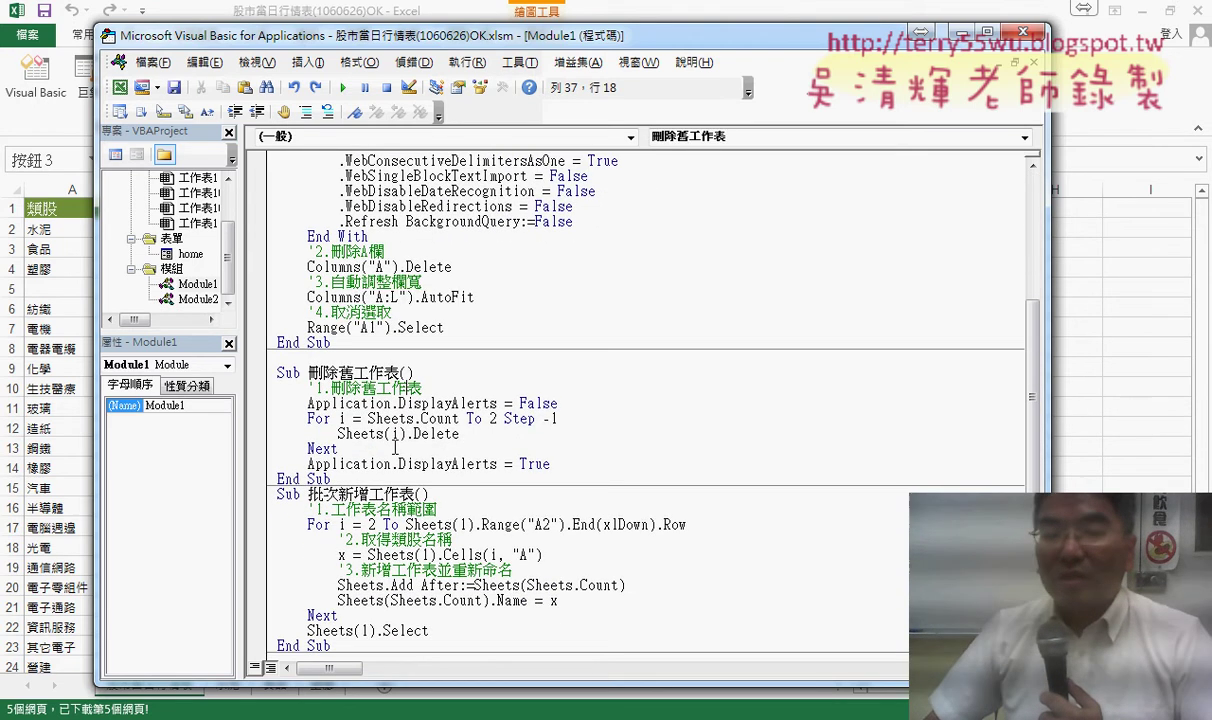
scroll(415, 451, down, 3)
click(398, 357)
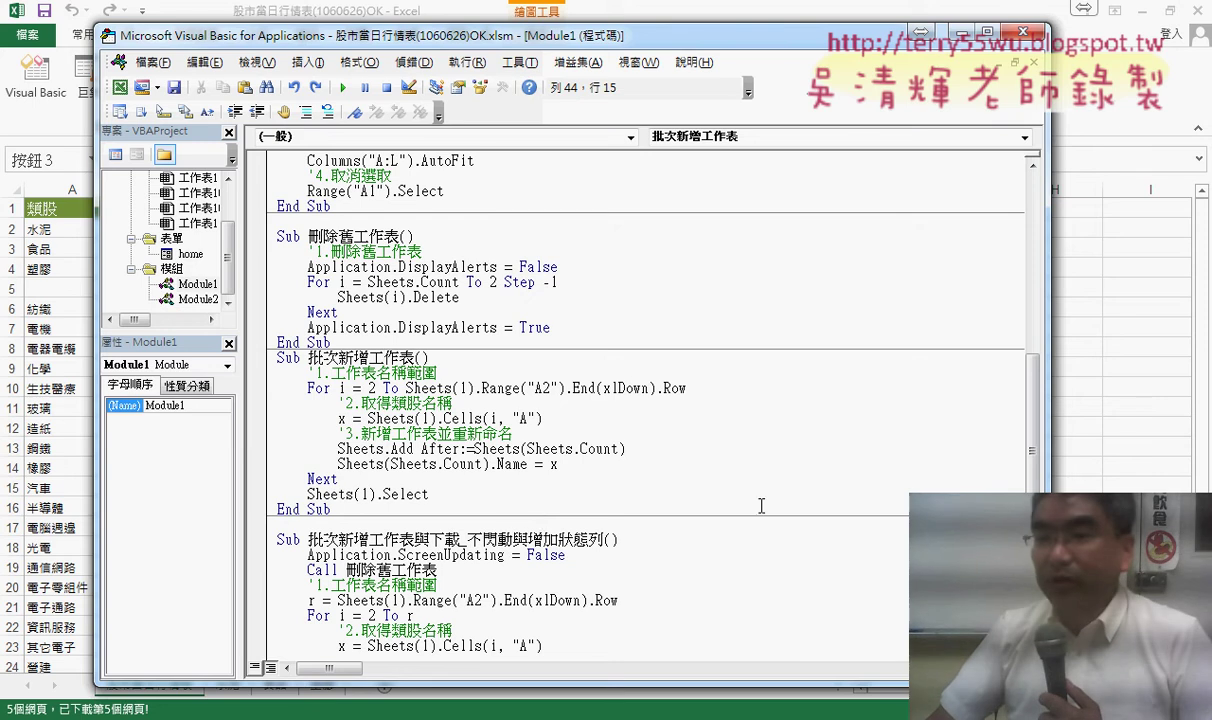
Check the sheet's macro buttons, then select the 批次新增工作表 procedure from Sub to End Sub.
drag(1053, 444, 757, 444)
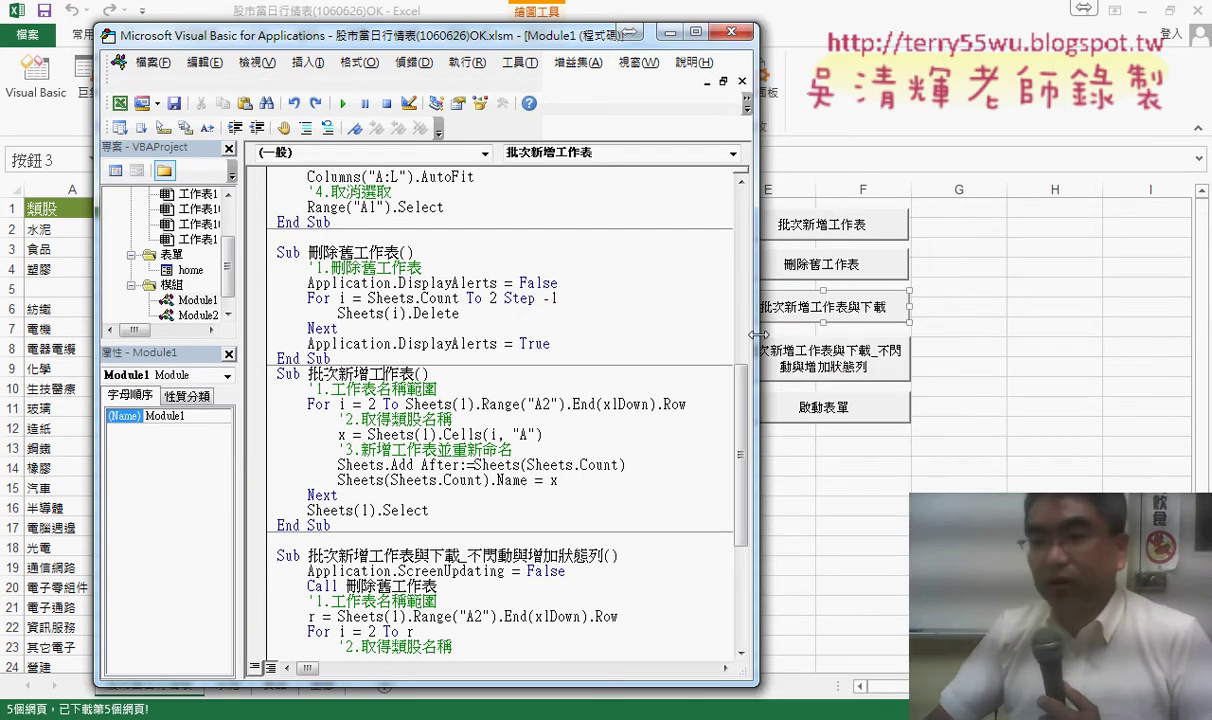
drag(757, 360, 1145, 360)
scroll(415, 419, down, 1)
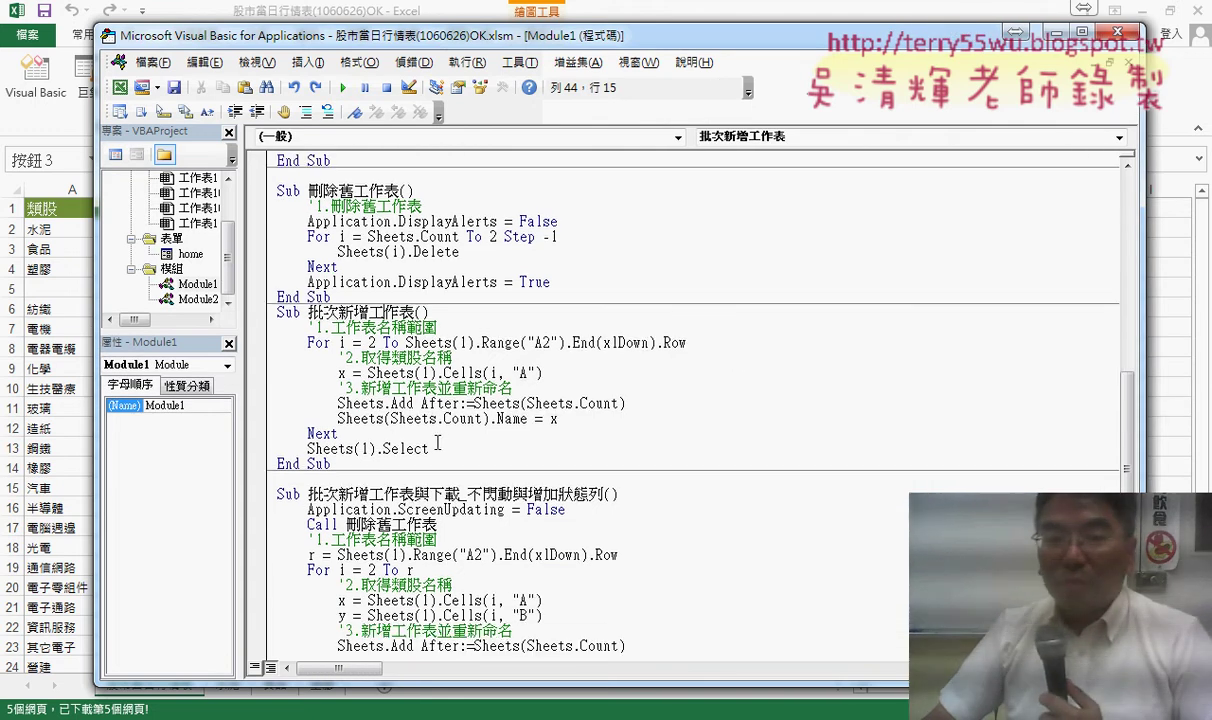
click(302, 300)
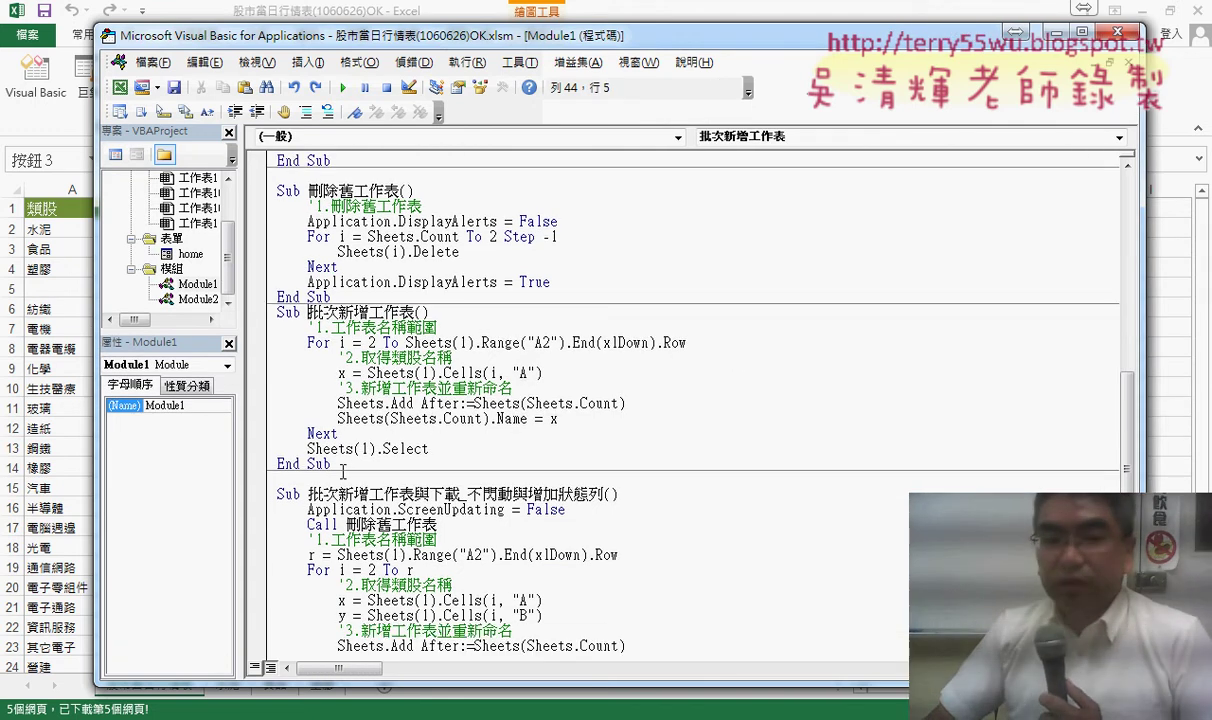
drag(331, 463, 278, 312)
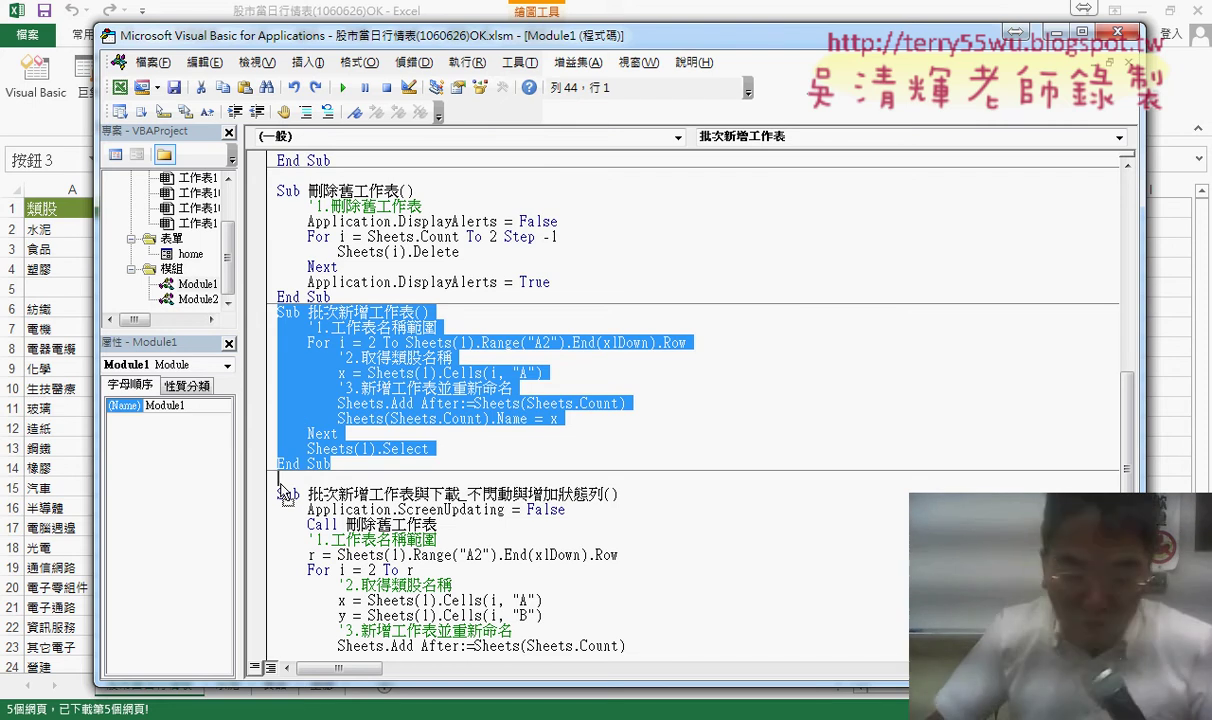
Paste a copy of 批次新增工作表 below the original and append 與下載 to the copy's name.
click(279, 480)
key(ctrl+v)
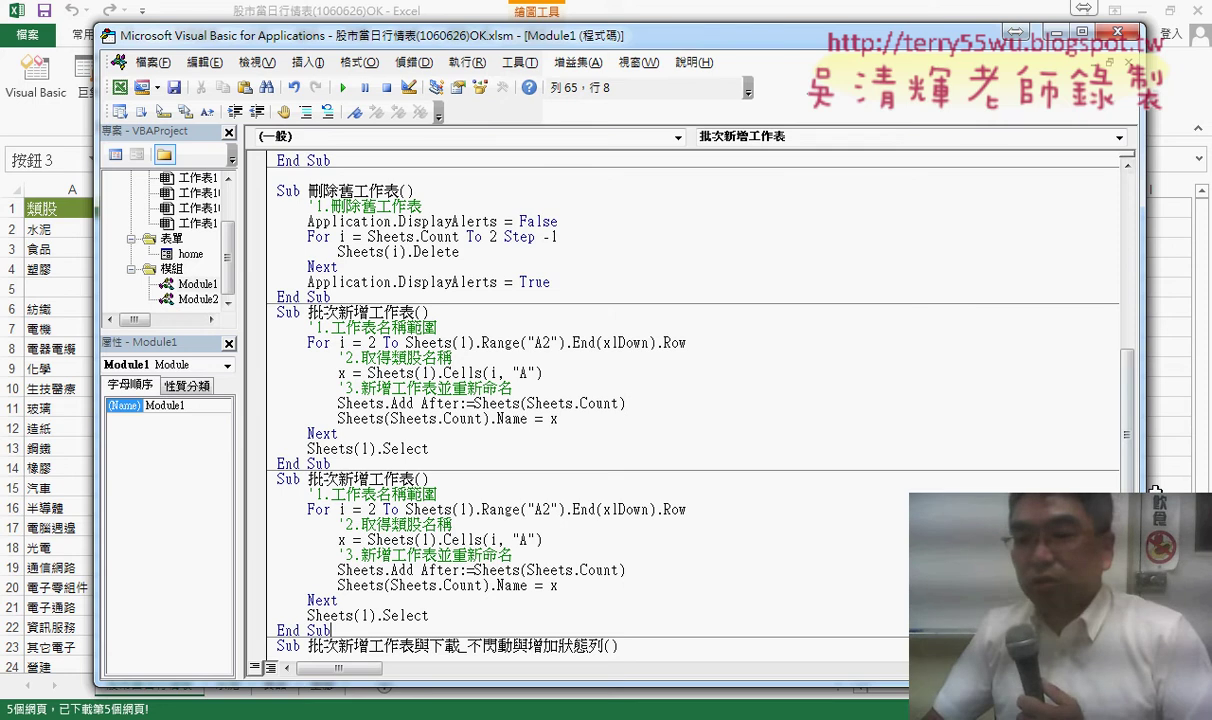
mouse_move(1147, 445)
mouse_down()
mouse_move(755, 445)
mouse_move(1089, 445)
mouse_up()
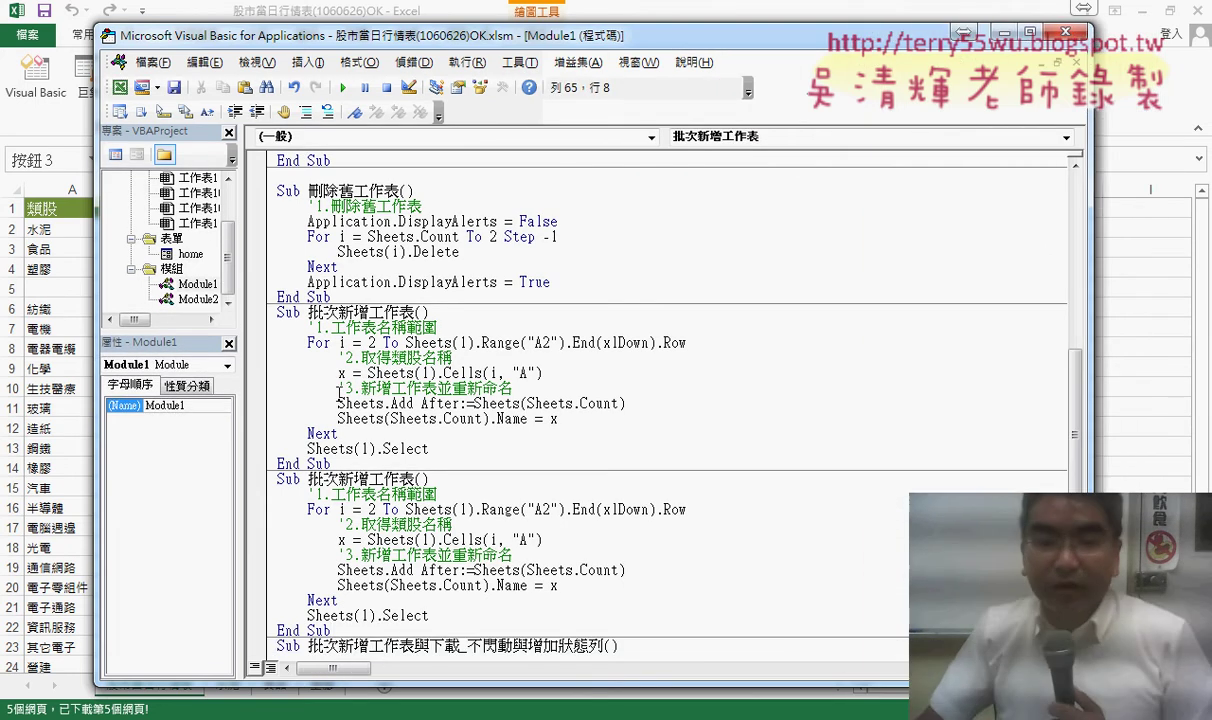
click(412, 449)
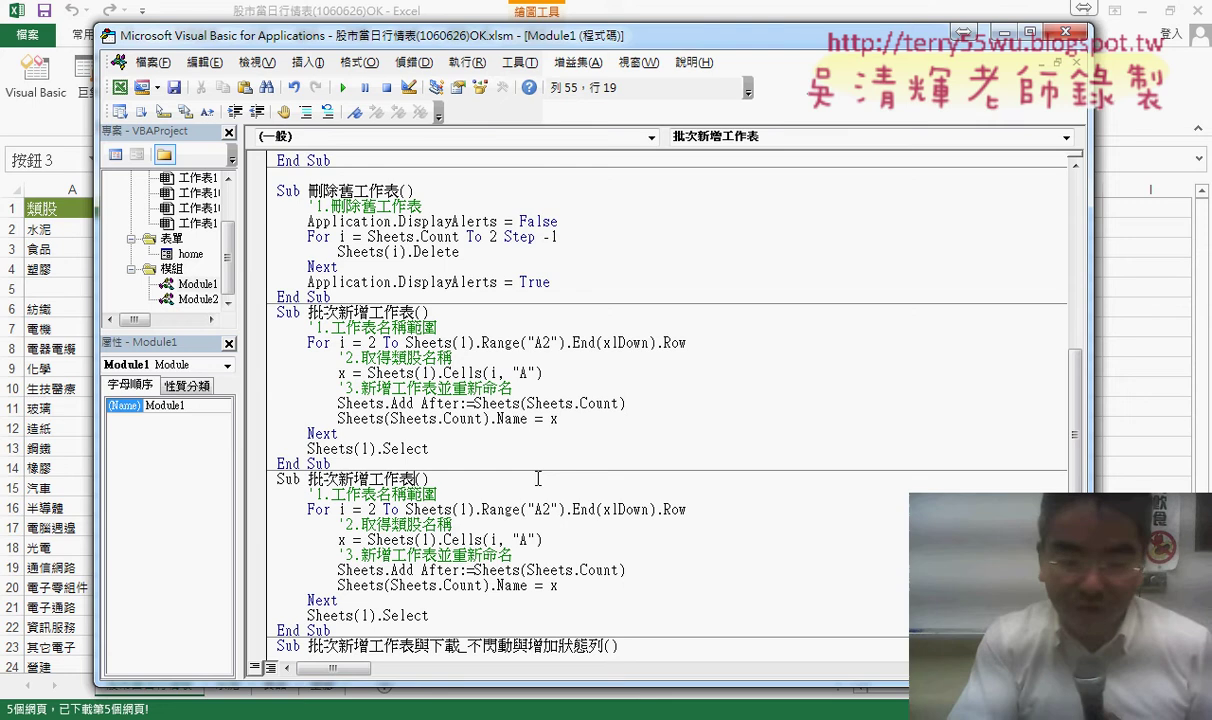
text(m)
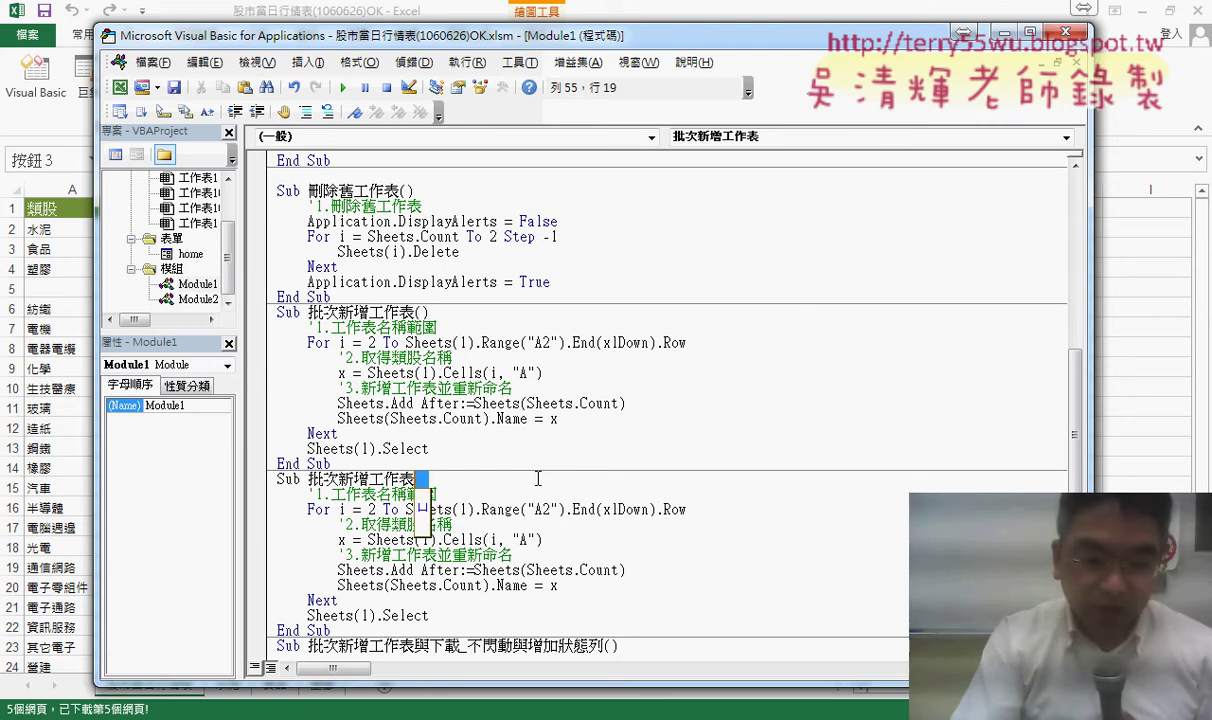
text(與下)
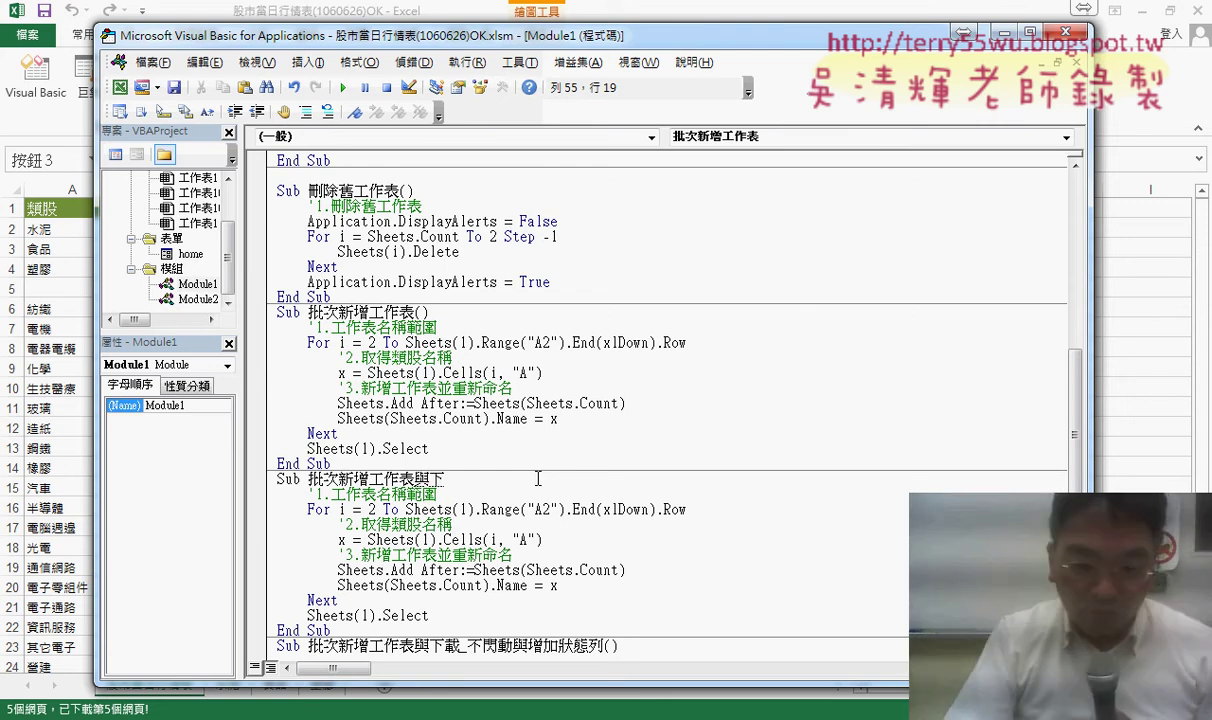
text(載)
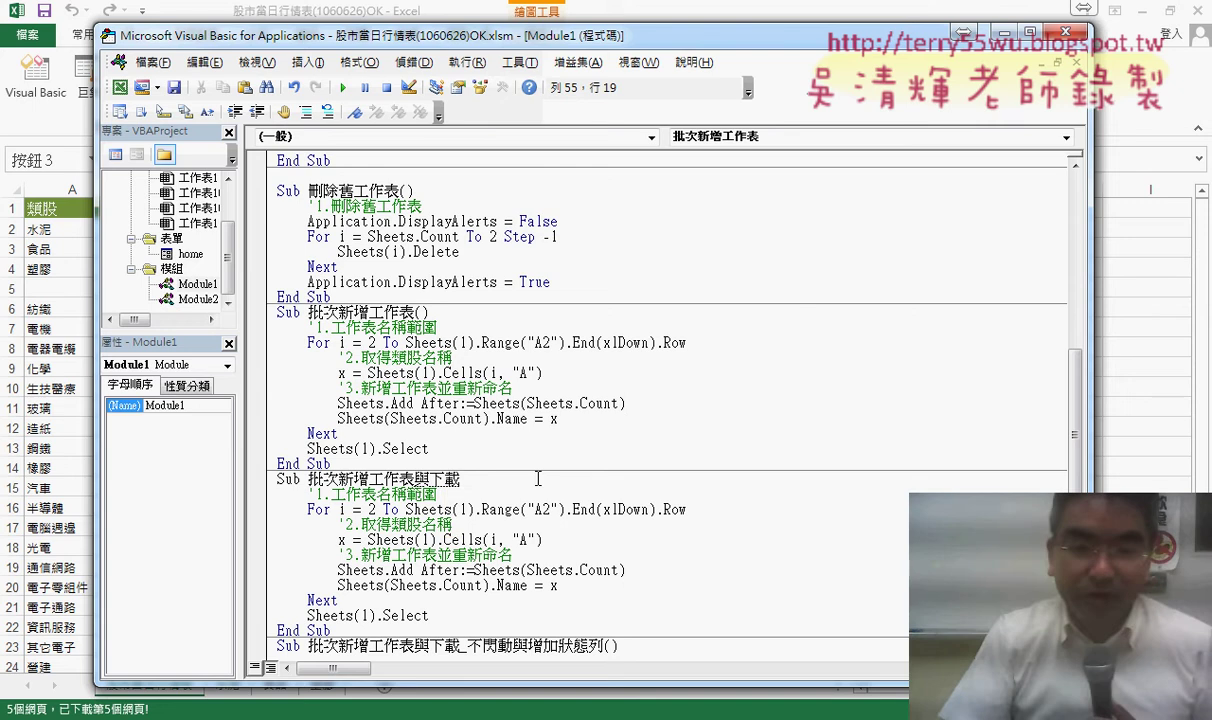
Rename the copied macro 批次新增工作表與下載 and type call on a new line below its header.
key(Return)
scroll(537, 479, down, 3)
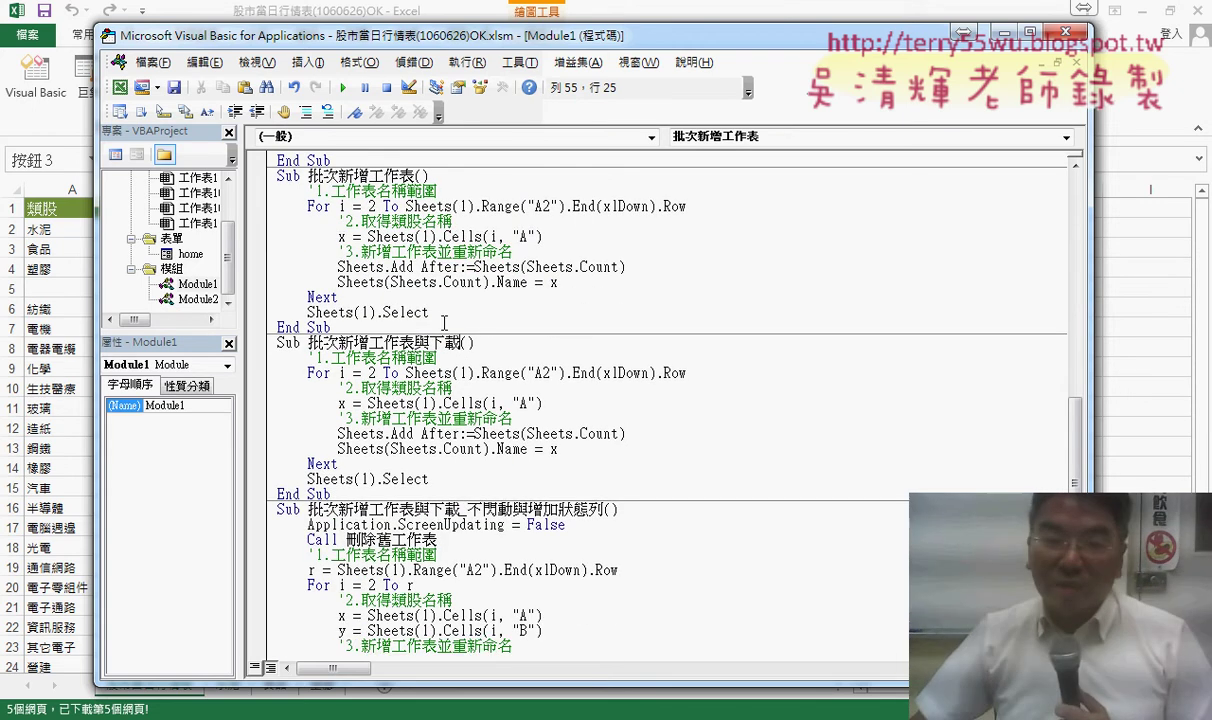
click(485, 344)
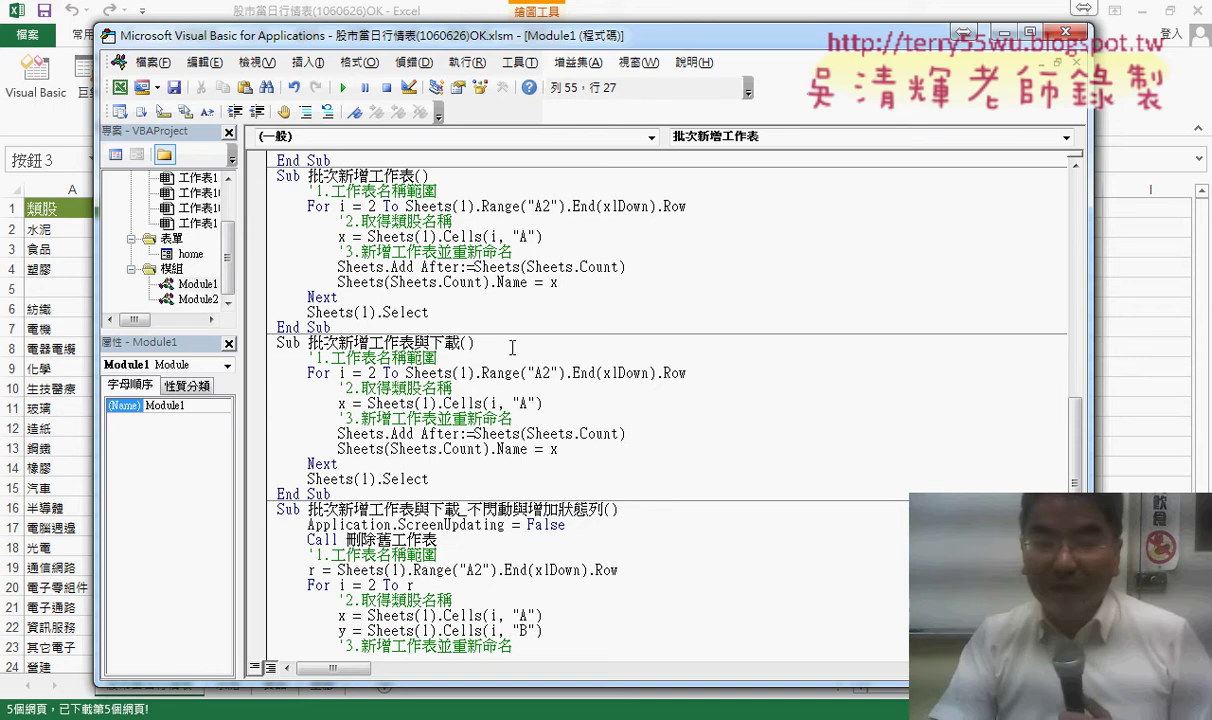
key(Return)
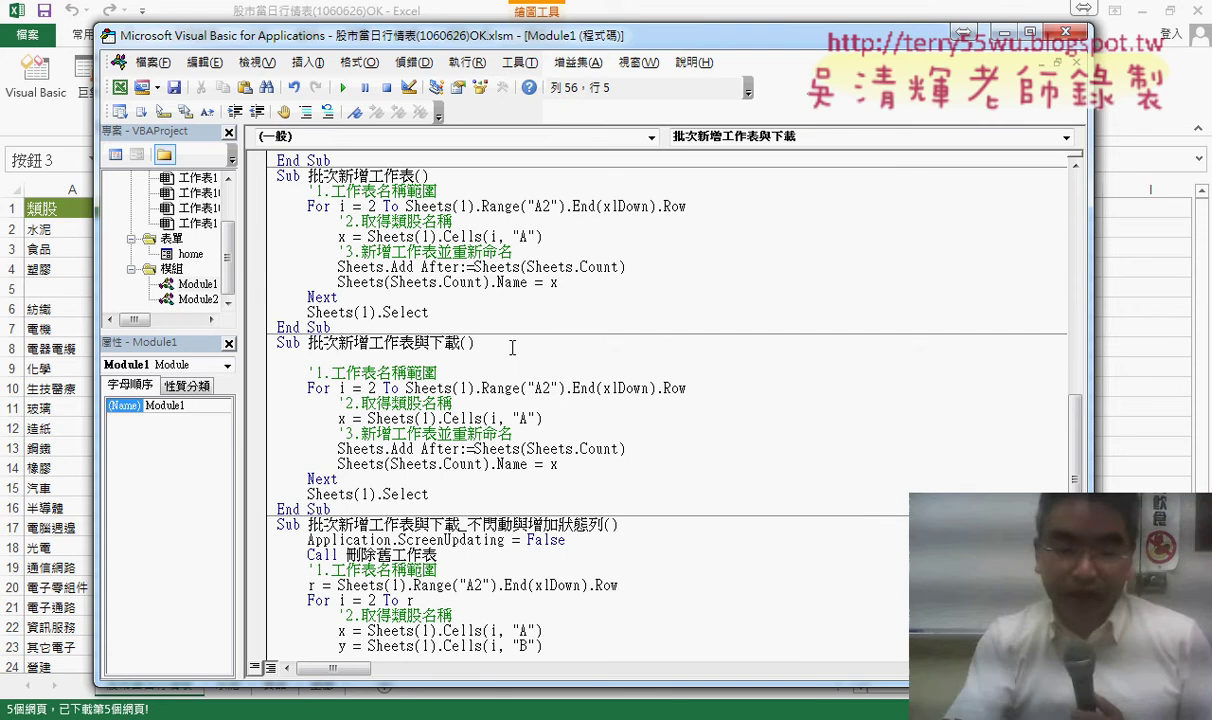
text(v)
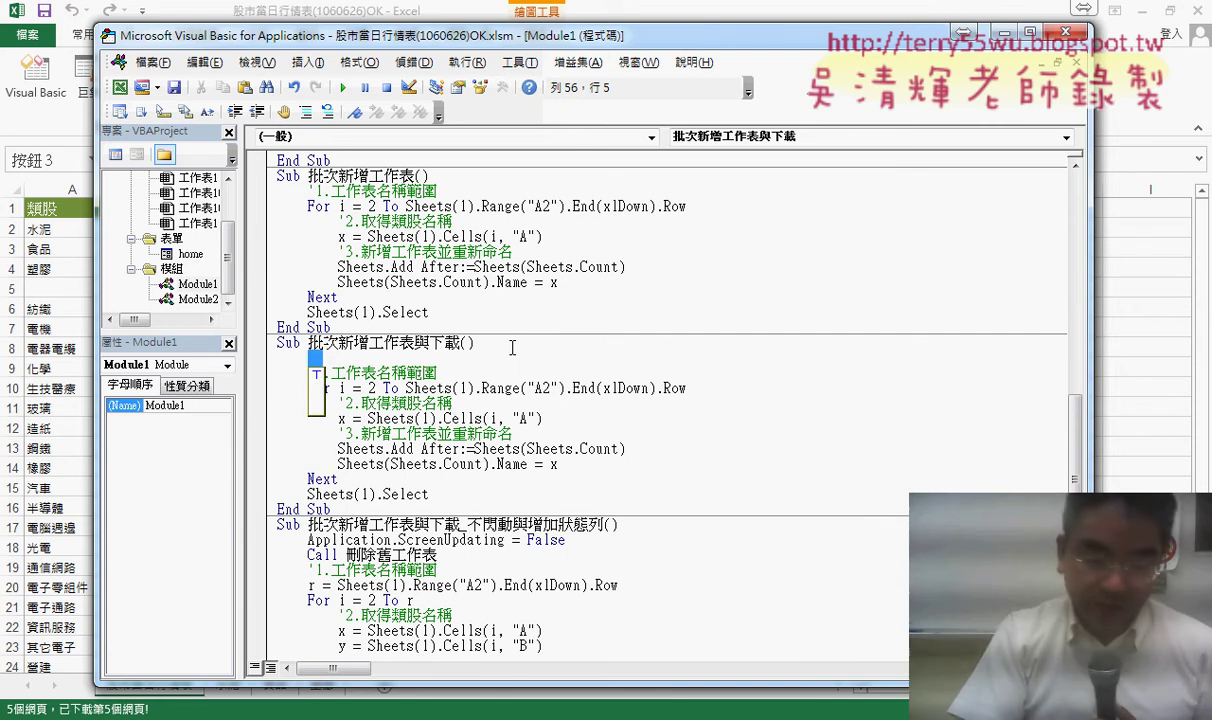
key(Escape)
text(call)
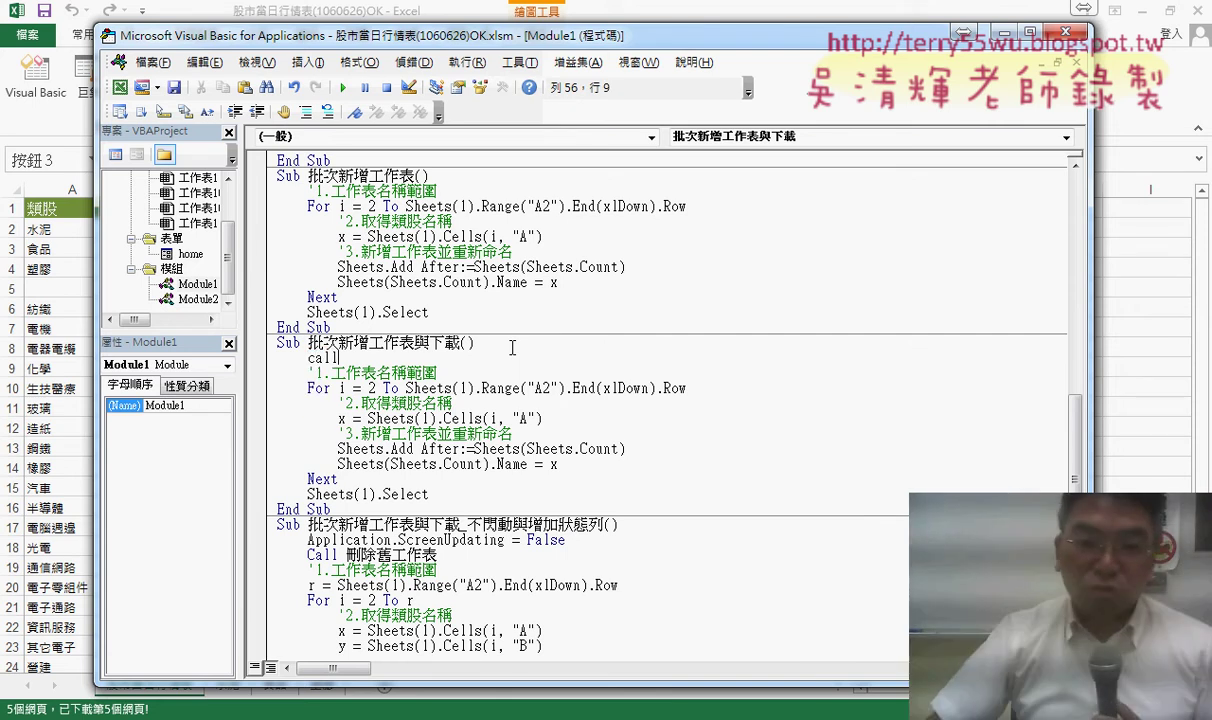
Copy the 刪除舊工作表 name and paste it after call so the line reads Call 刪除舊工作表.
scroll(616, 350, up, 2)
scroll(616, 350, up, 2)
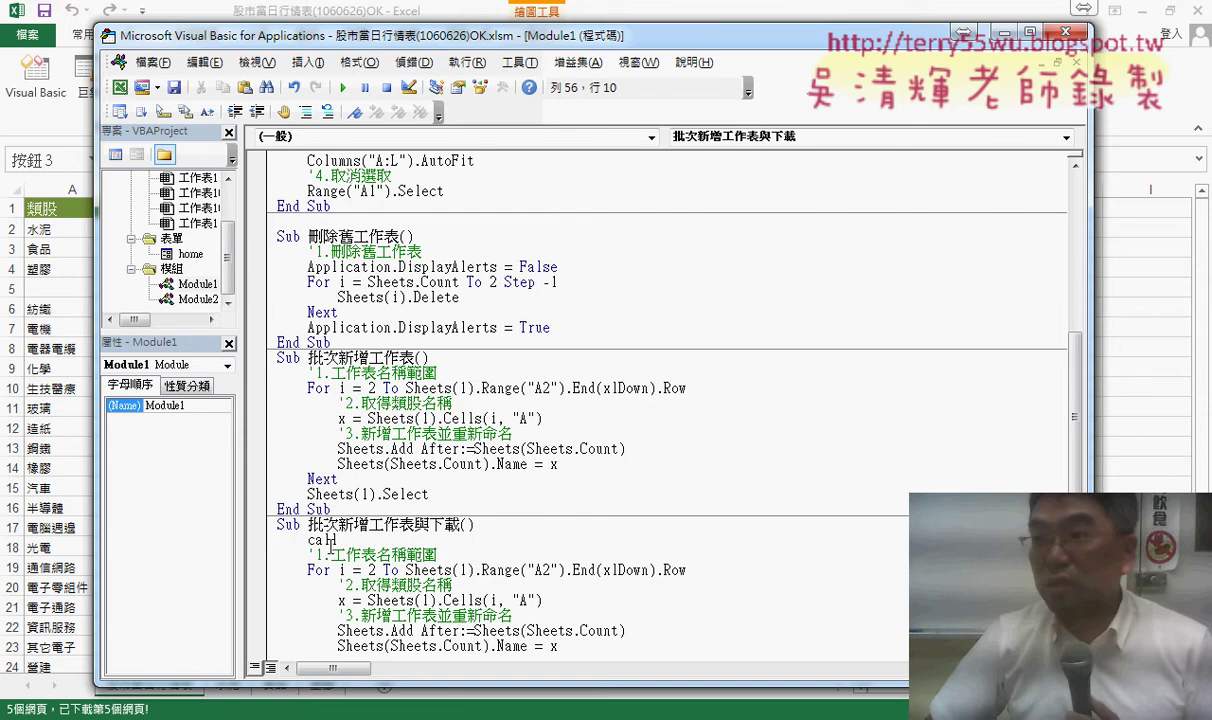
click(470, 418)
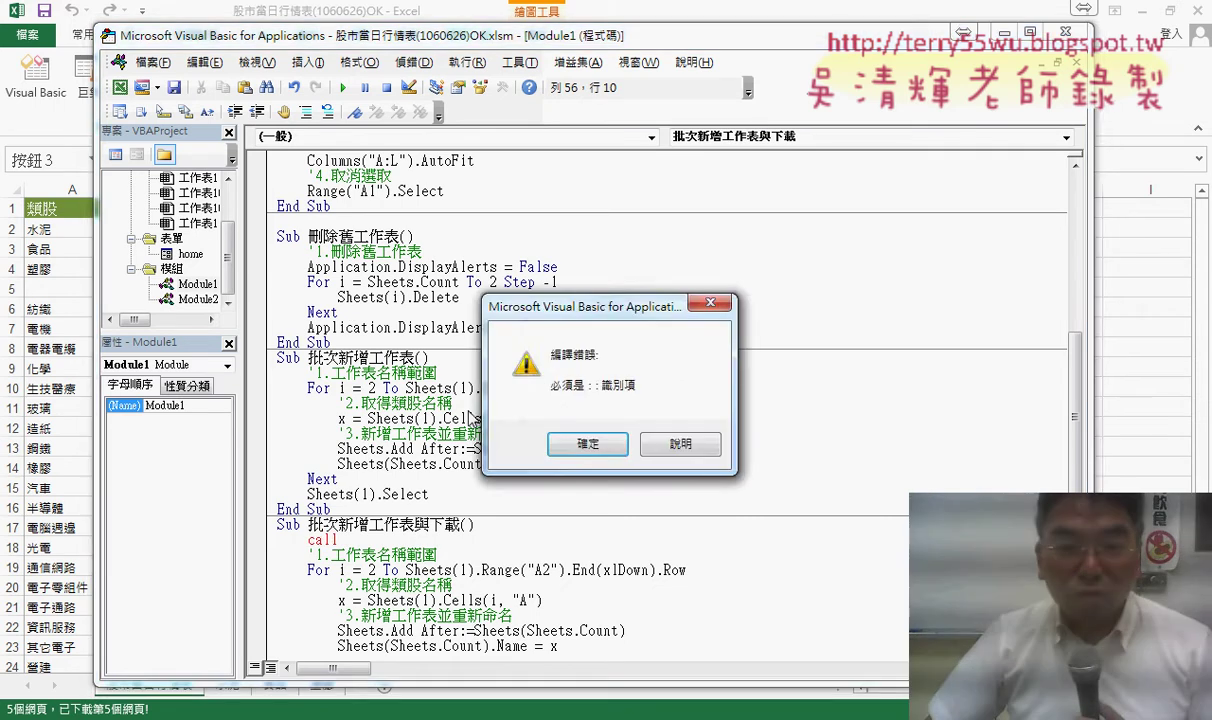
key(Return)
drag(308, 236, 401, 236)
key(ctrl+c)
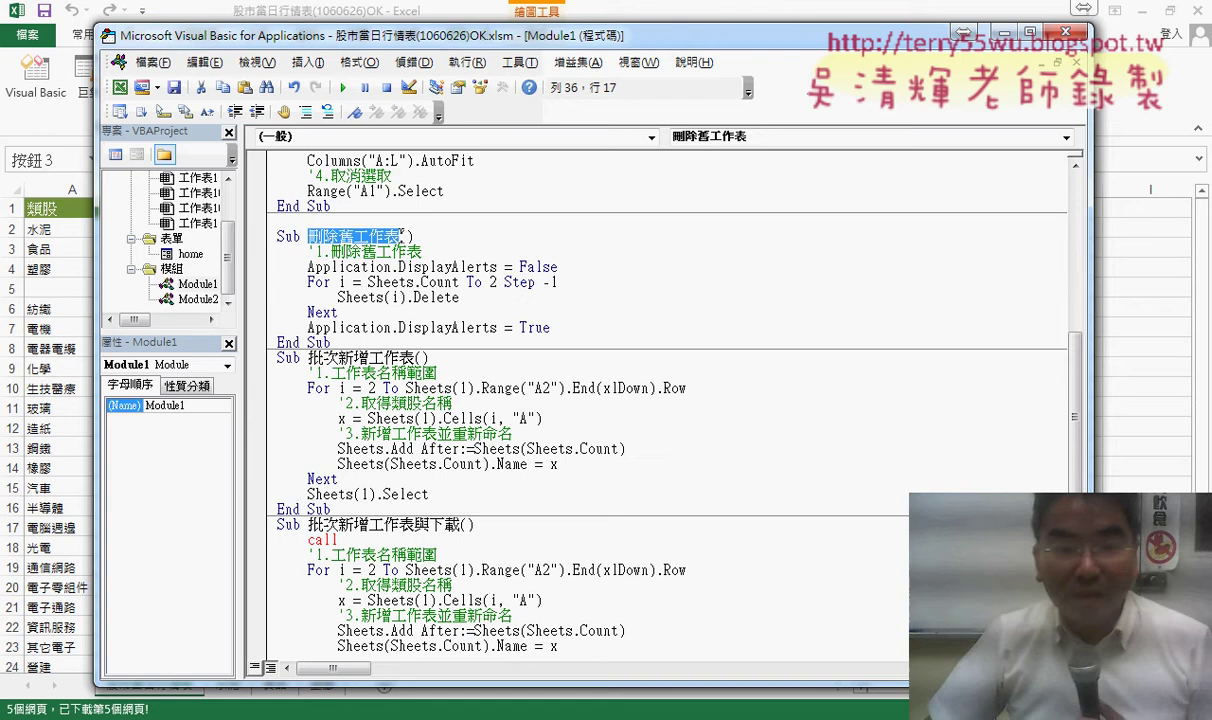
click(340, 540)
key(ctrl+v)
click(474, 524)
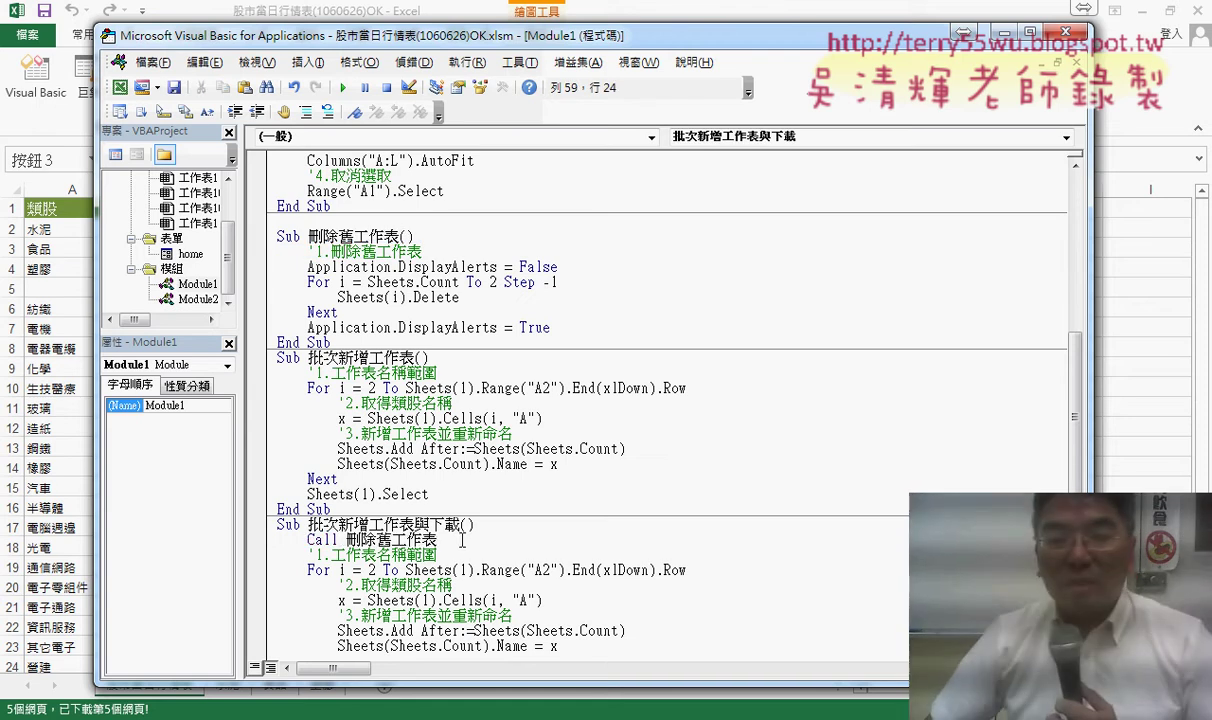
drag(437, 540, 308, 541)
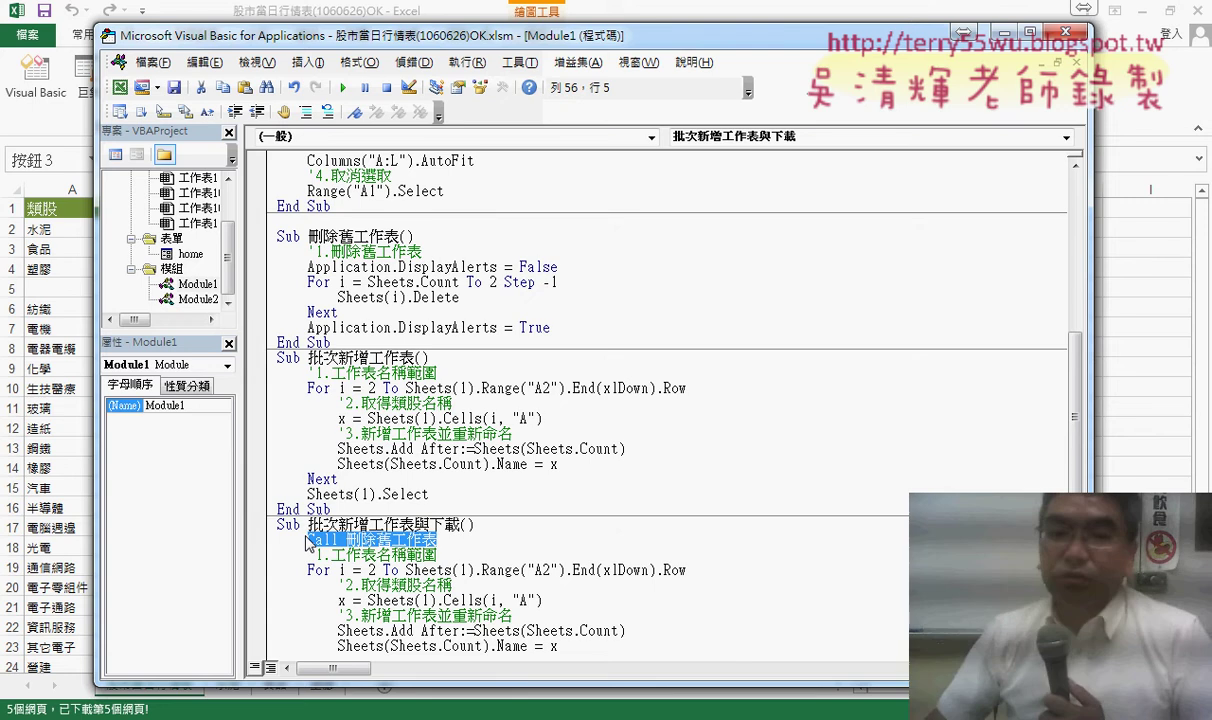
Scroll through Module1 to locate the 股市下載 macro.
scroll(678, 487, down, 2)
scroll(678, 487, down, 2)
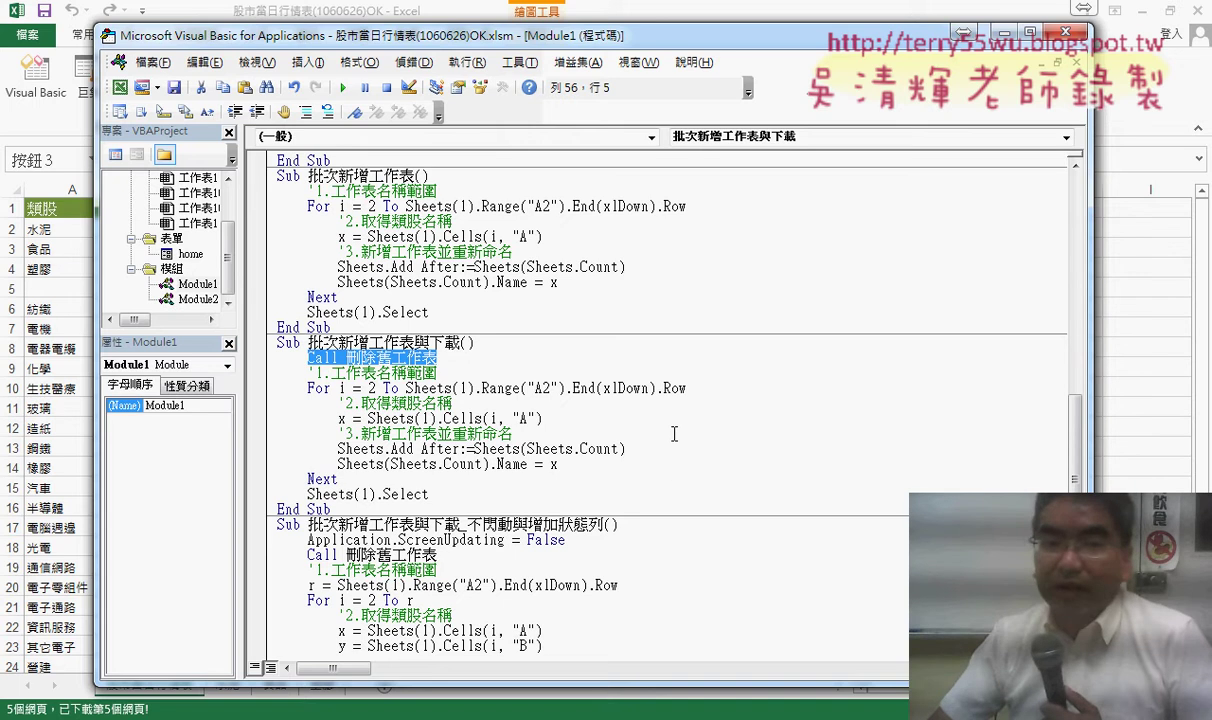
scroll(636, 410, up, 9)
scroll(674, 434, up, 6)
scroll(674, 434, up, 1)
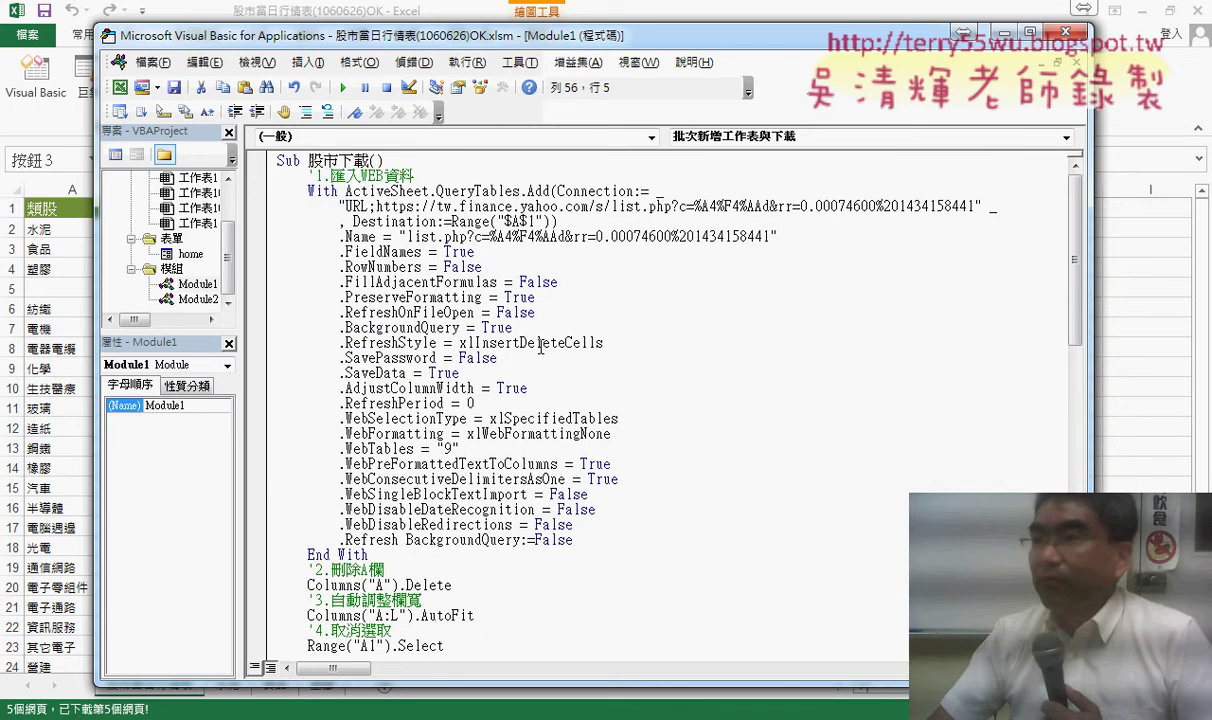
scroll(512, 330, down, 3)
scroll(498, 410, down, 3)
scroll(515, 442, down, 3)
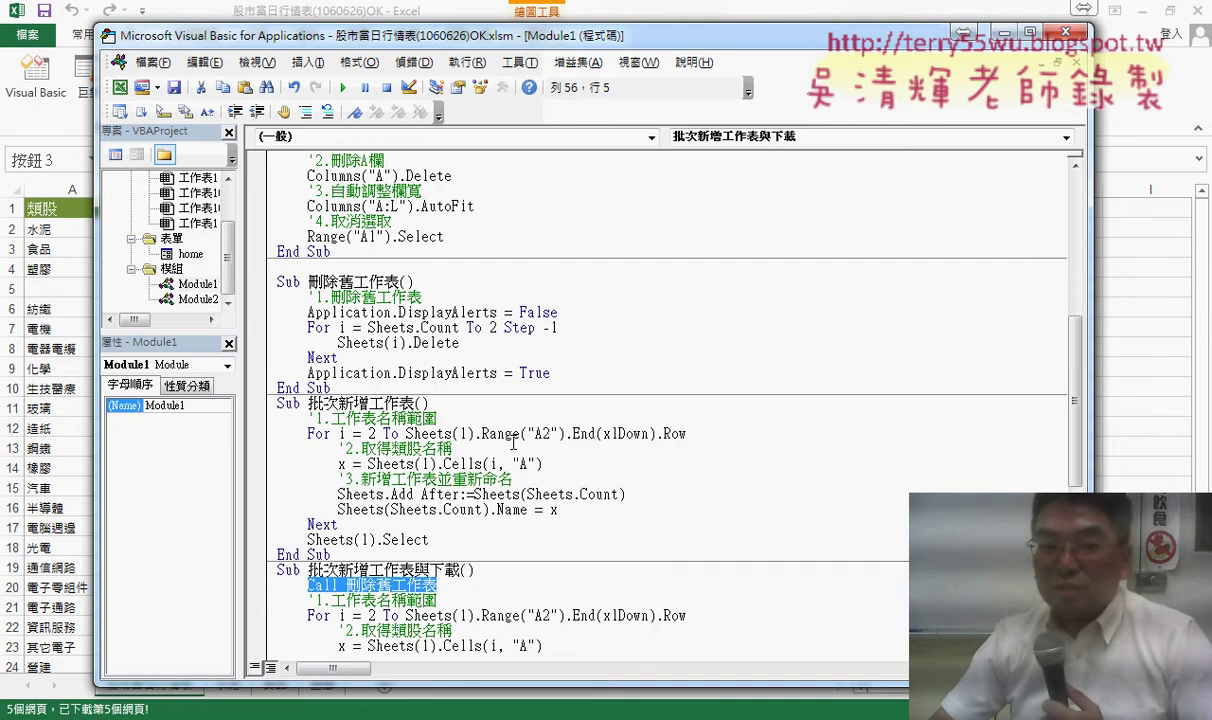
scroll(513, 442, down, 2)
scroll(450, 470, down, 2)
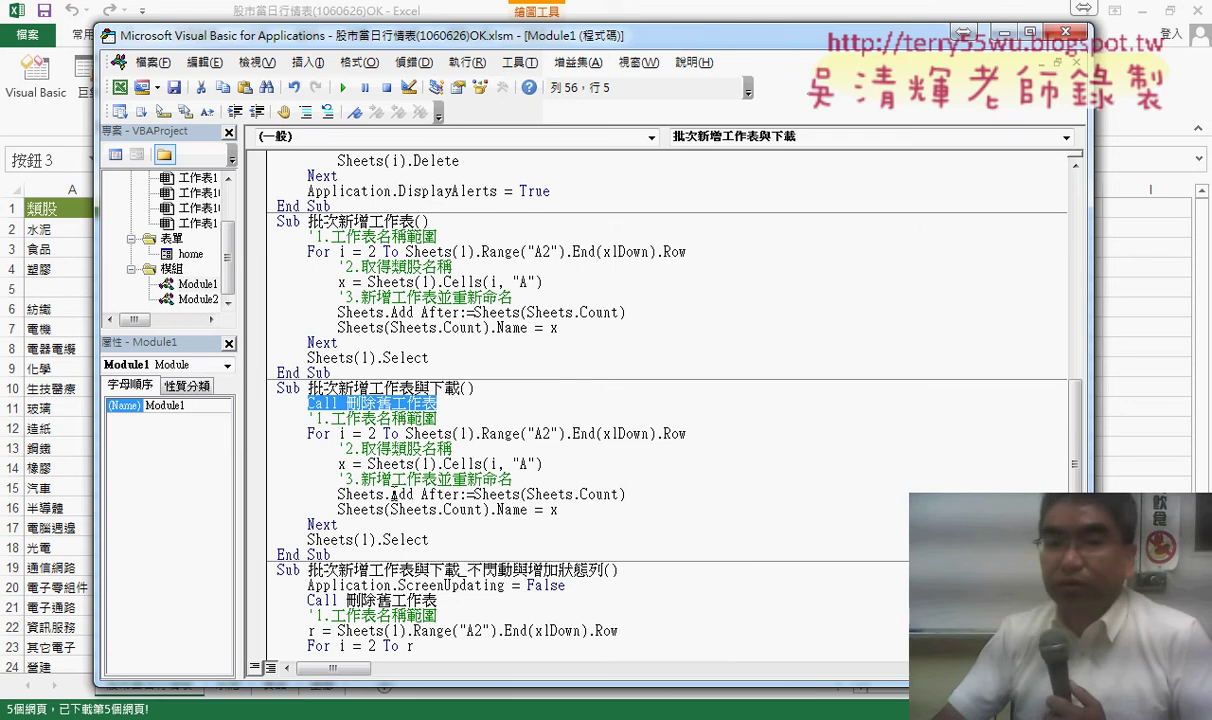
Highlight 股市下載's hard-coded Yahoo URL and move the editor aside to show the column B URLs.
scroll(395, 494, up, 7)
scroll(394, 494, up, 4)
scroll(394, 494, up, 2)
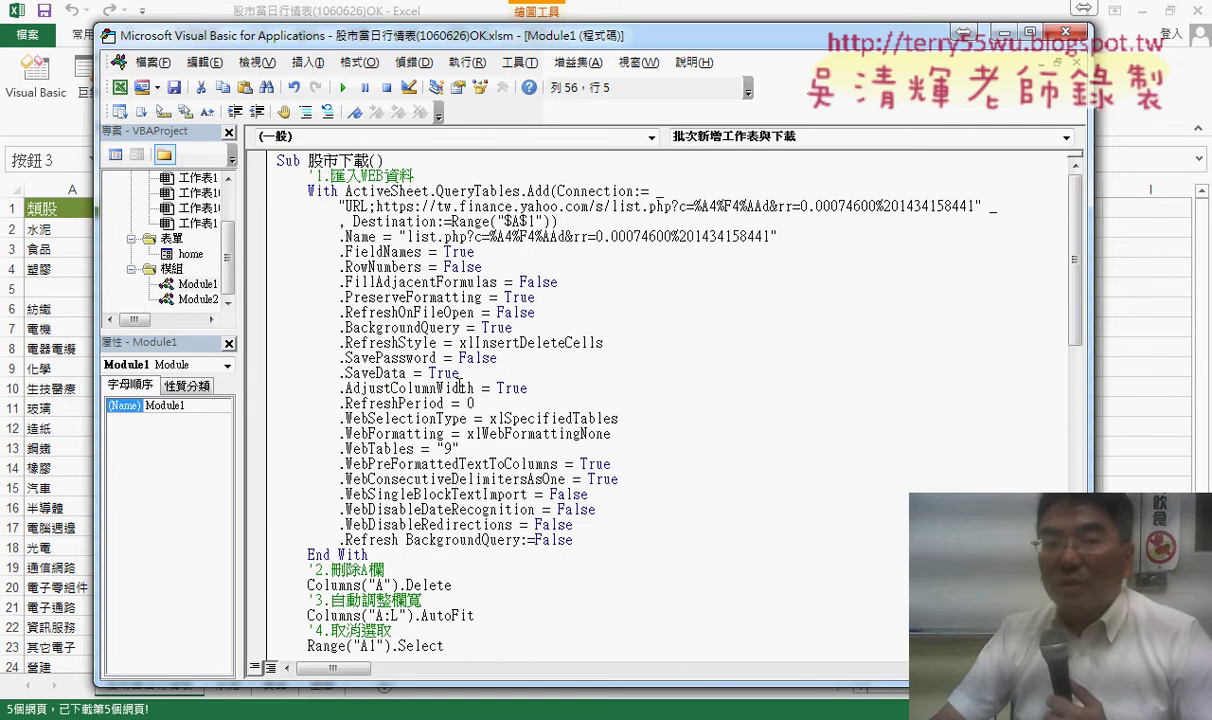
drag(377, 205, 973, 205)
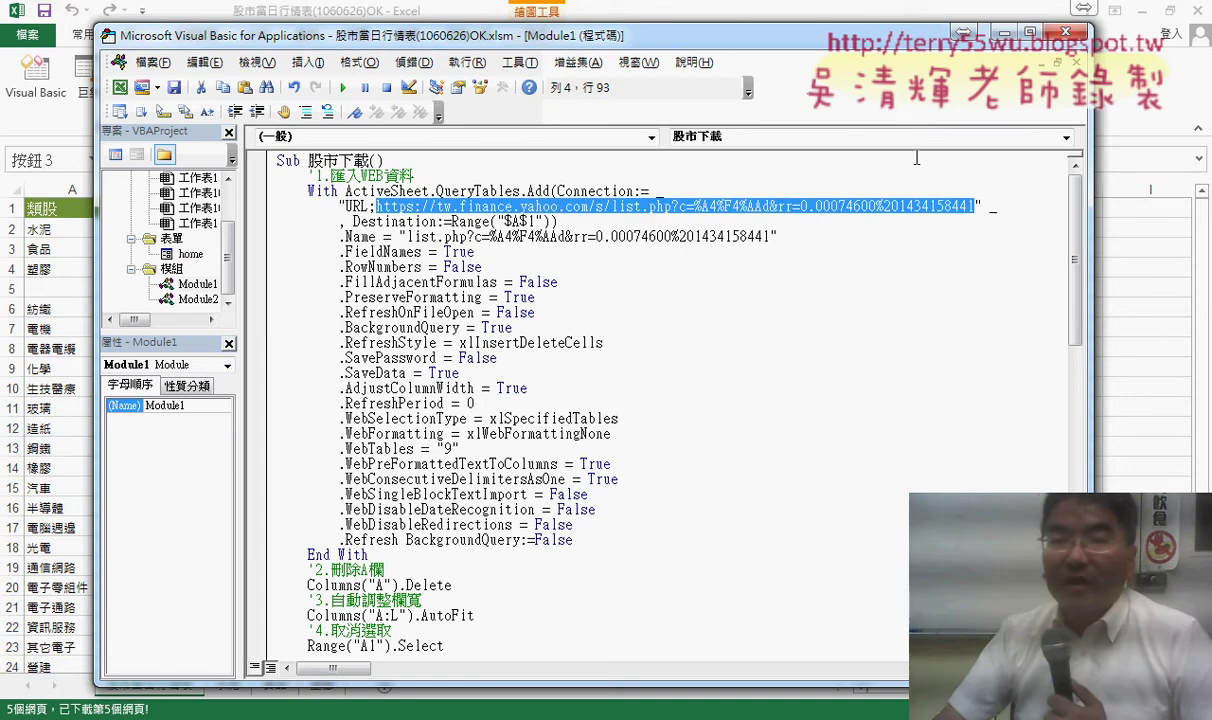
drag(530, 36, 578, 309)
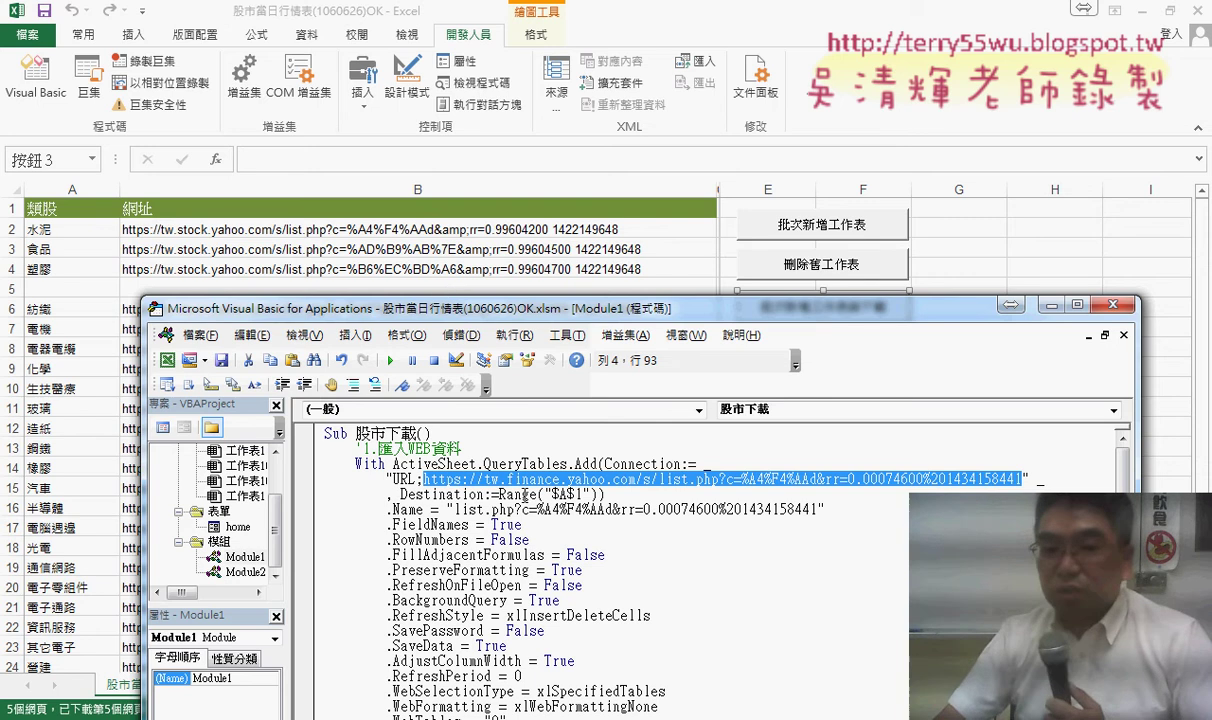
Move the VBA editor back to the top of the screen and jump to the start of the code.
scroll(456, 466, down, 2)
scroll(456, 466, up, 2)
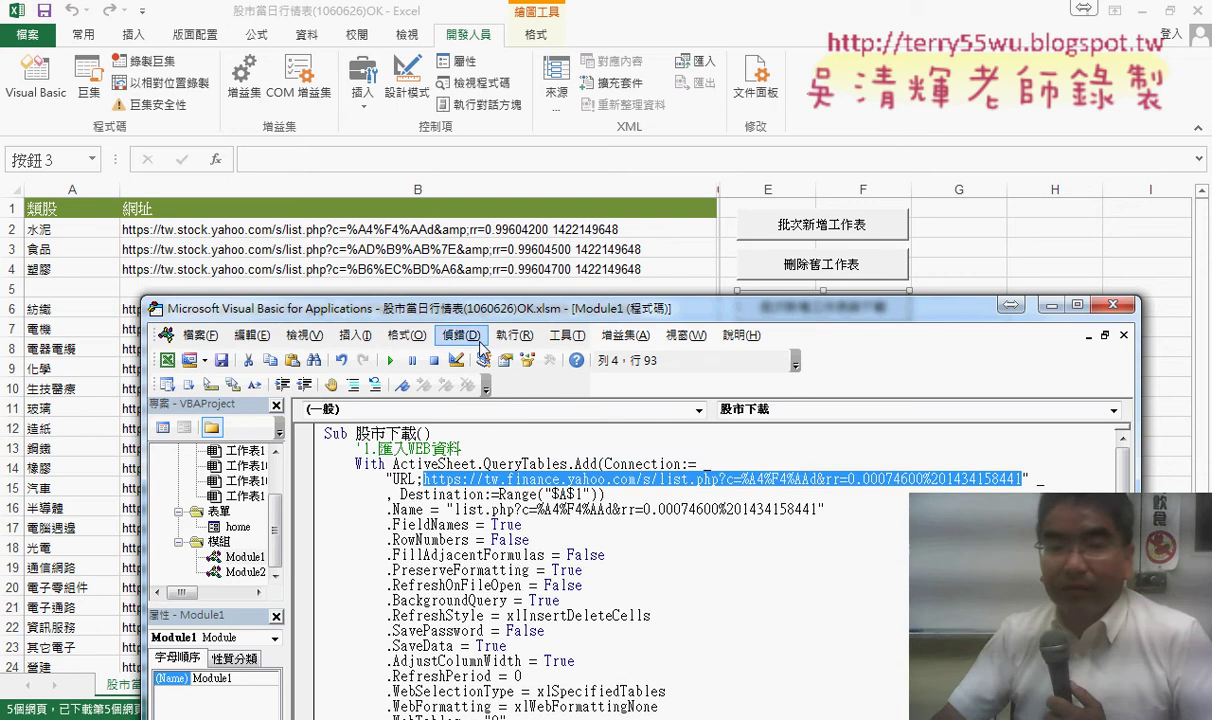
drag(497, 314, 488, 22)
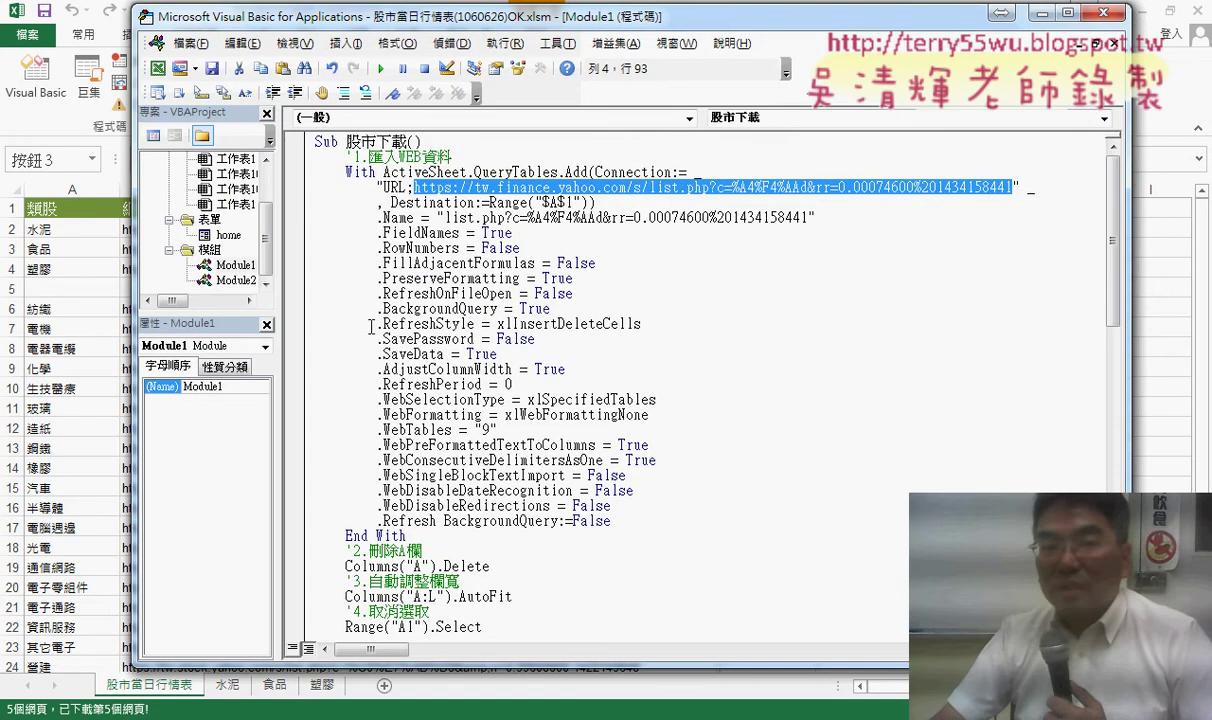
key(ctrl+Home)
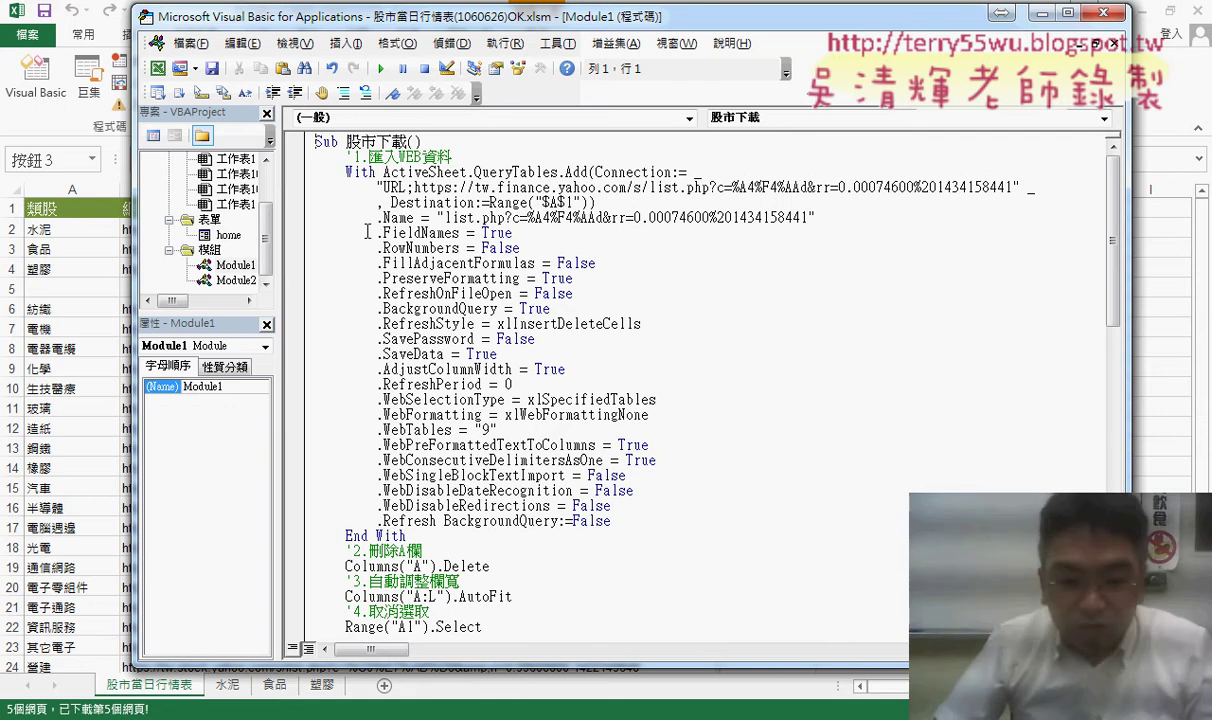
Copy the whole 股市下載 procedure and paste a duplicate right after its End Sub.
scroll(349, 219, down, 1)
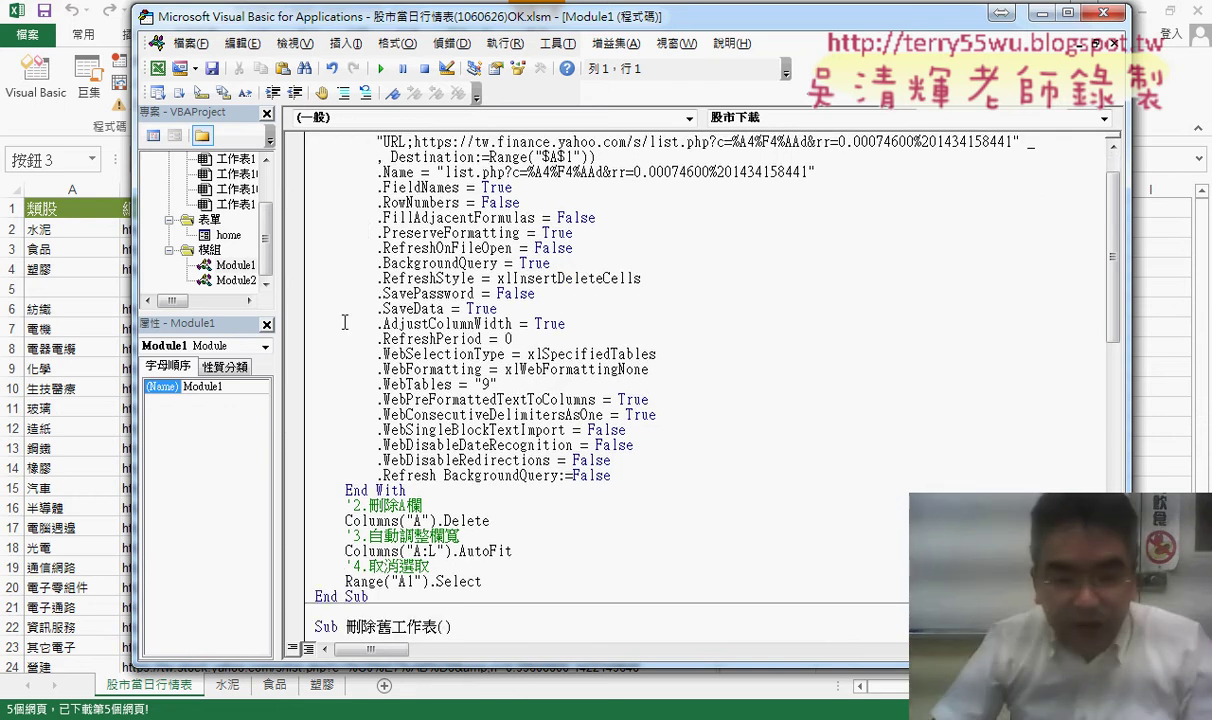
shift+click(382, 596)
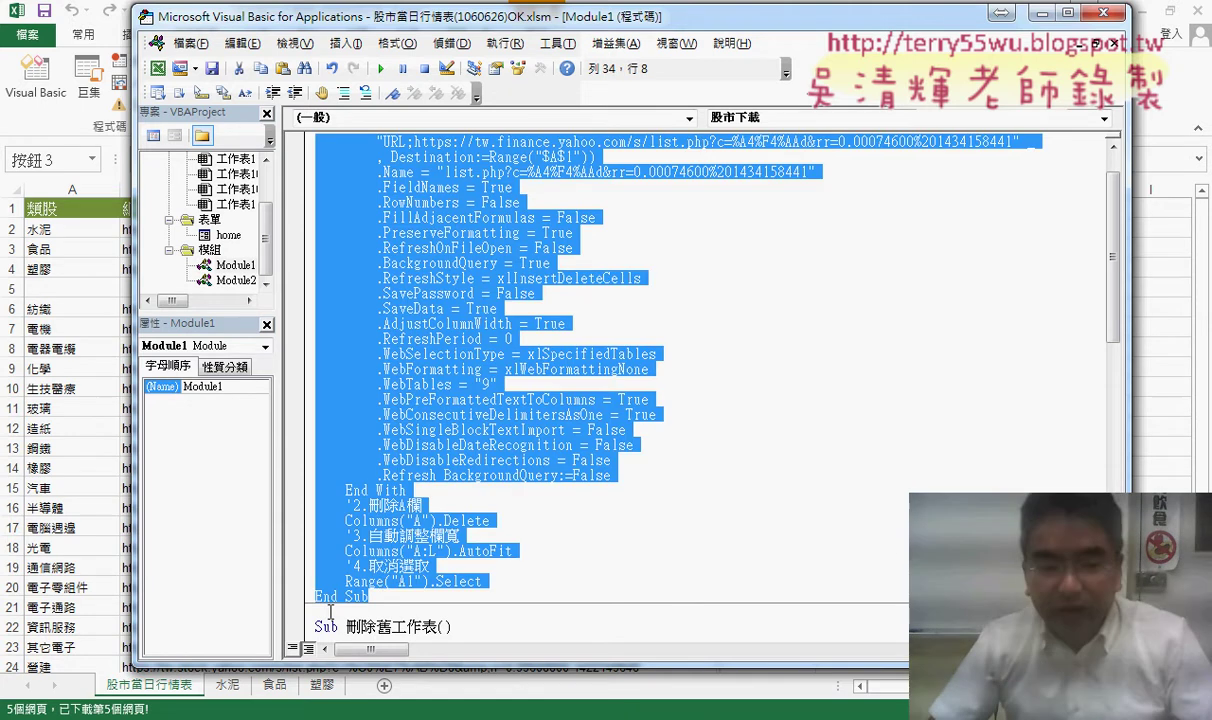
click(357, 608)
key(ctrl+v)
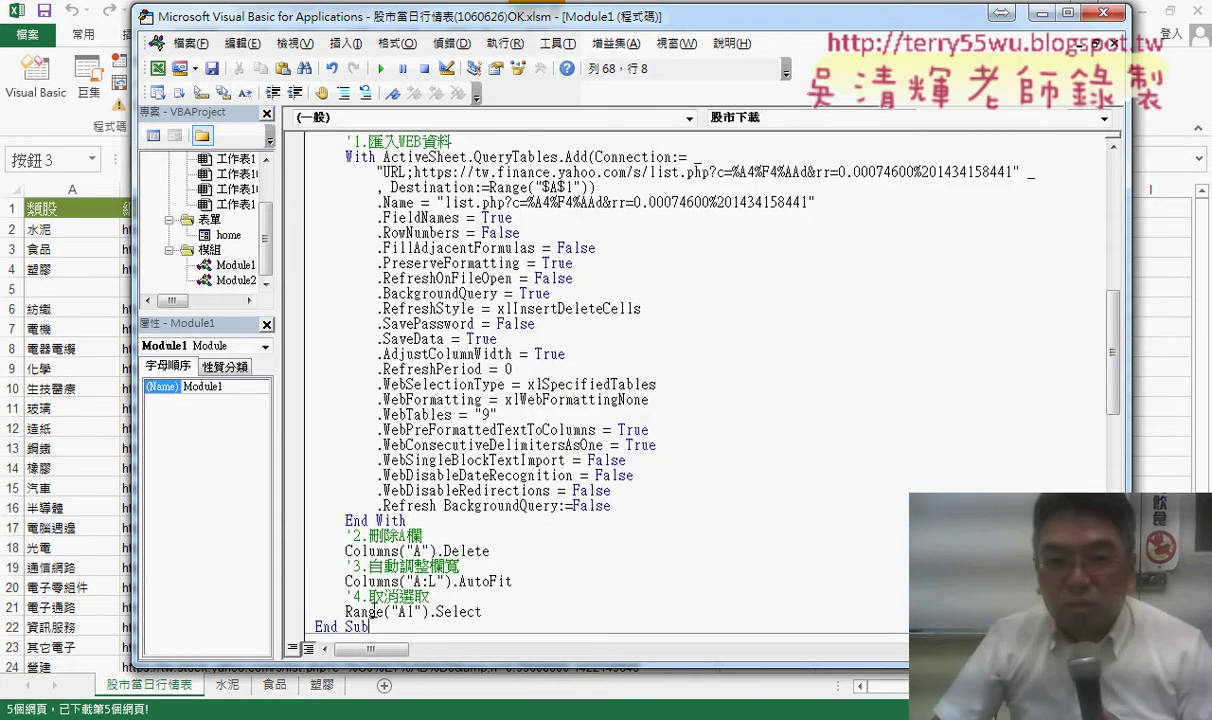
scroll(414, 597, down, 2)
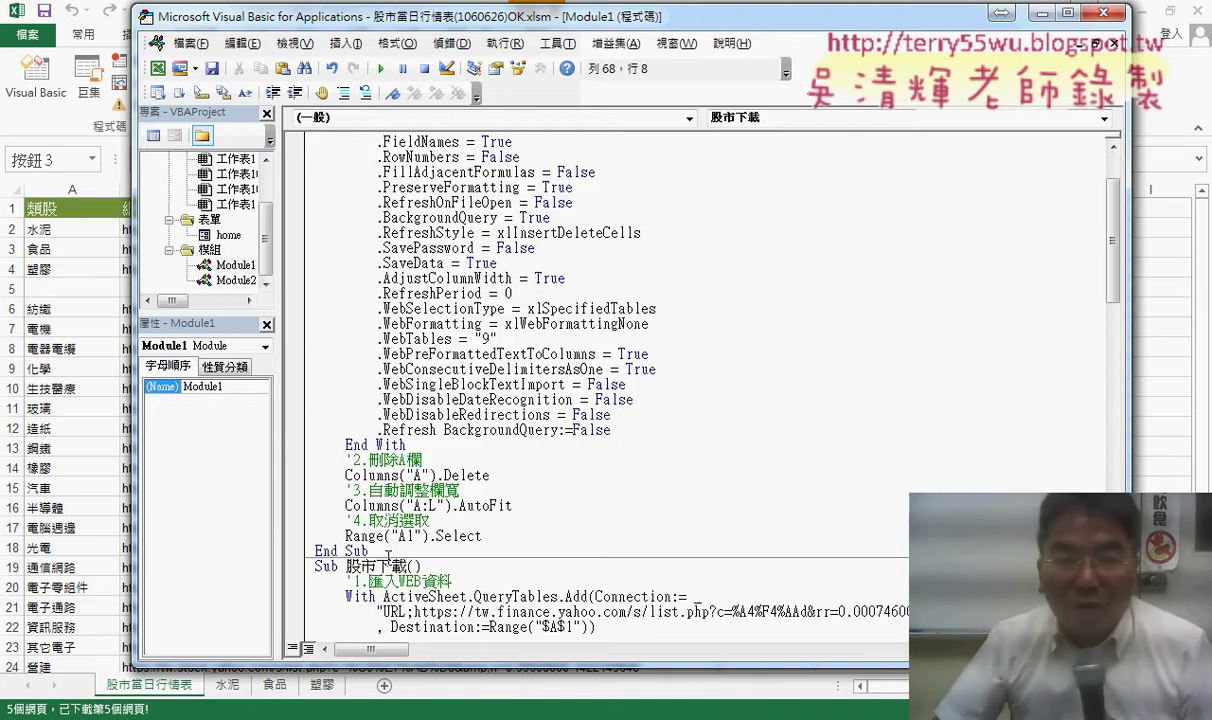
drag(388, 555, 383, 272)
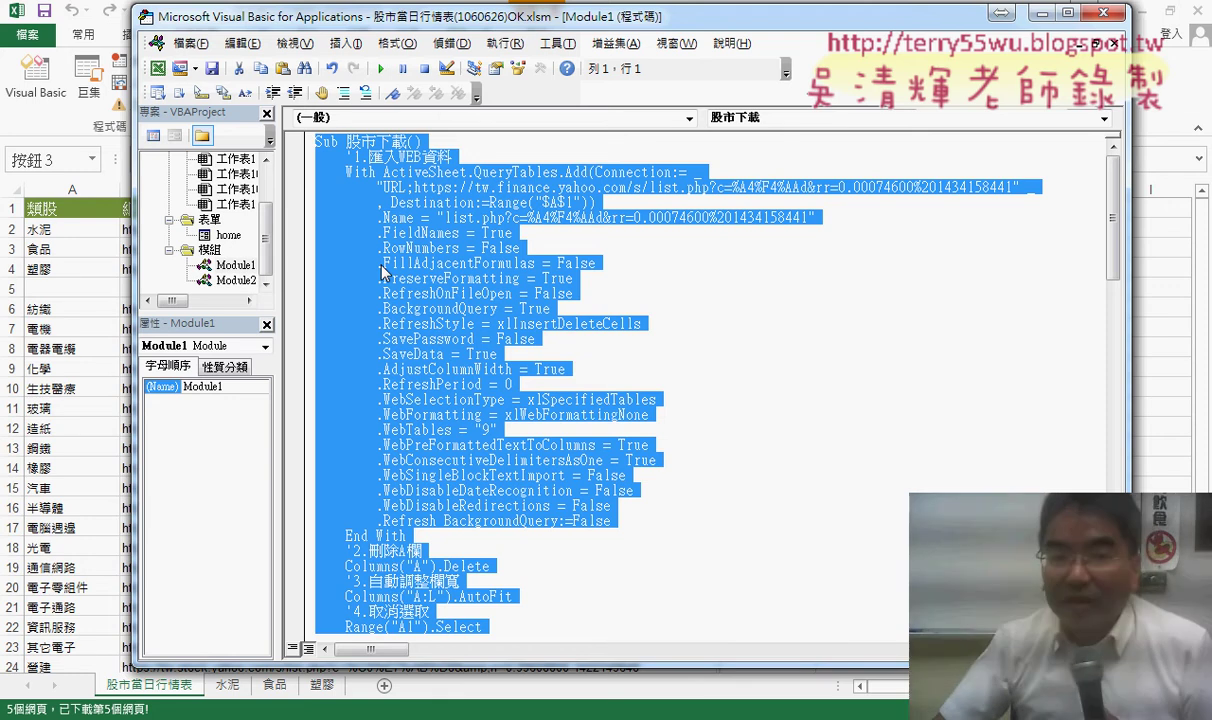
Comment out the original 股市下載 with Comment Block and place the cursor in the copy's Sub header.
click(344, 94)
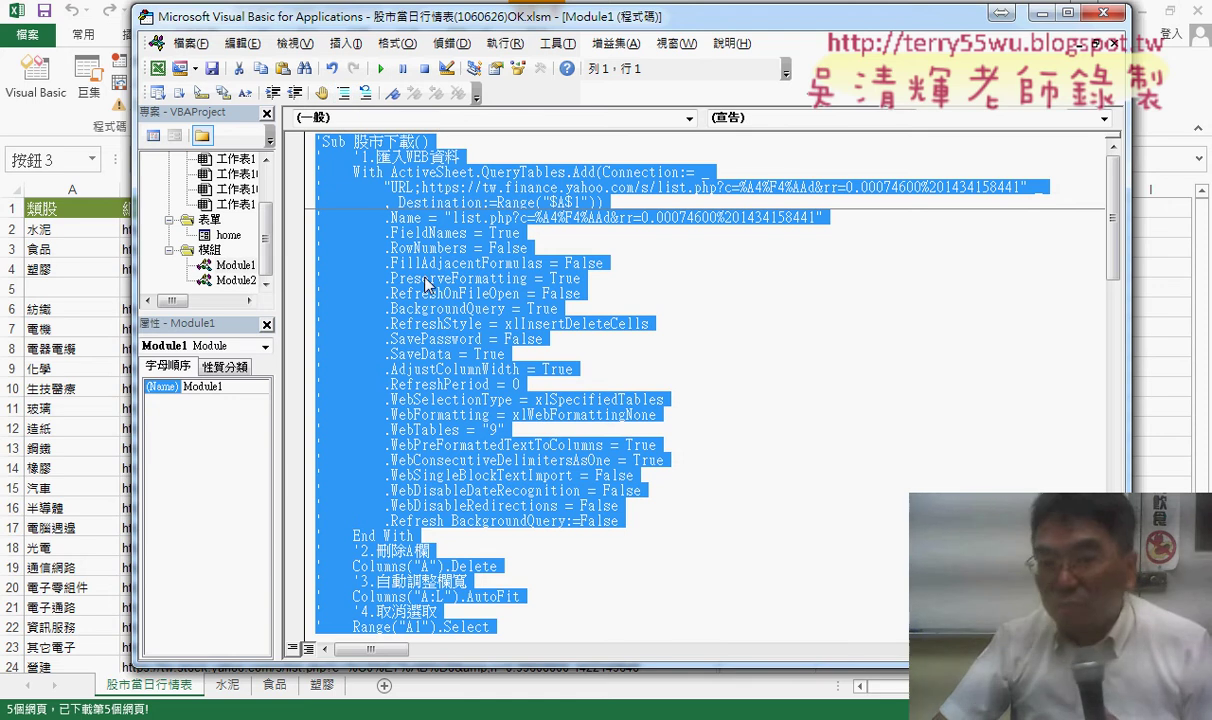
key(ctrl+Home)
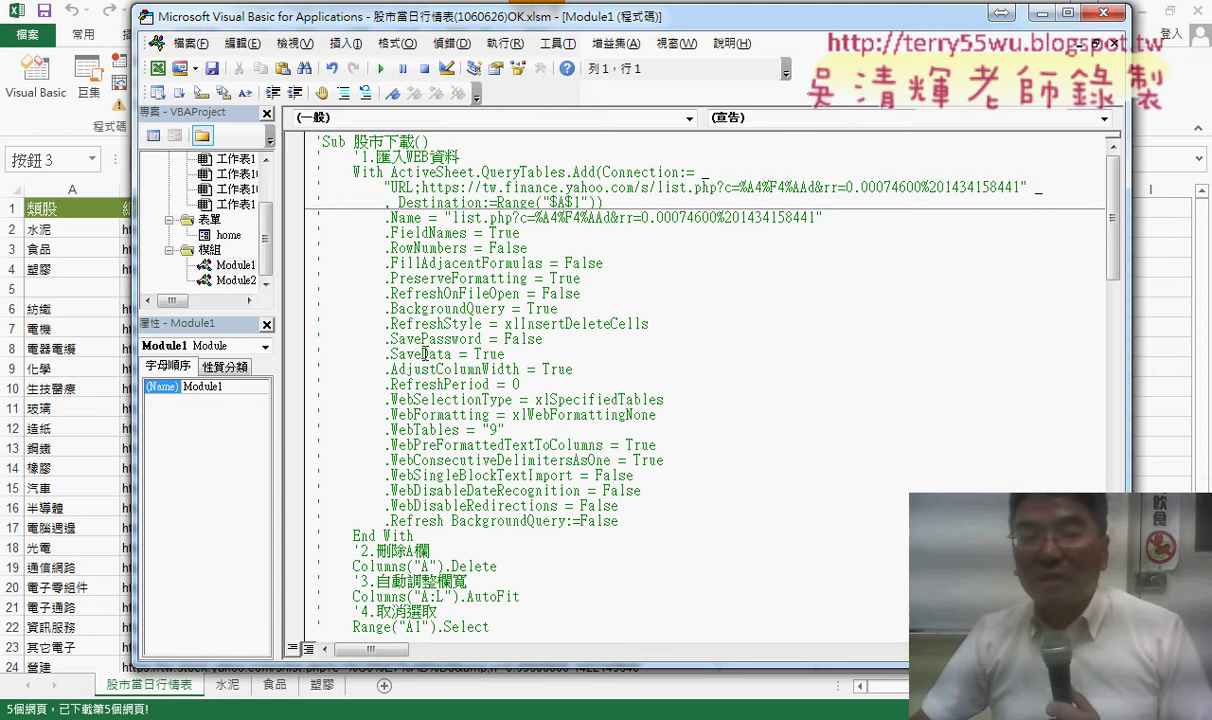
scroll(425, 354, down, 6)
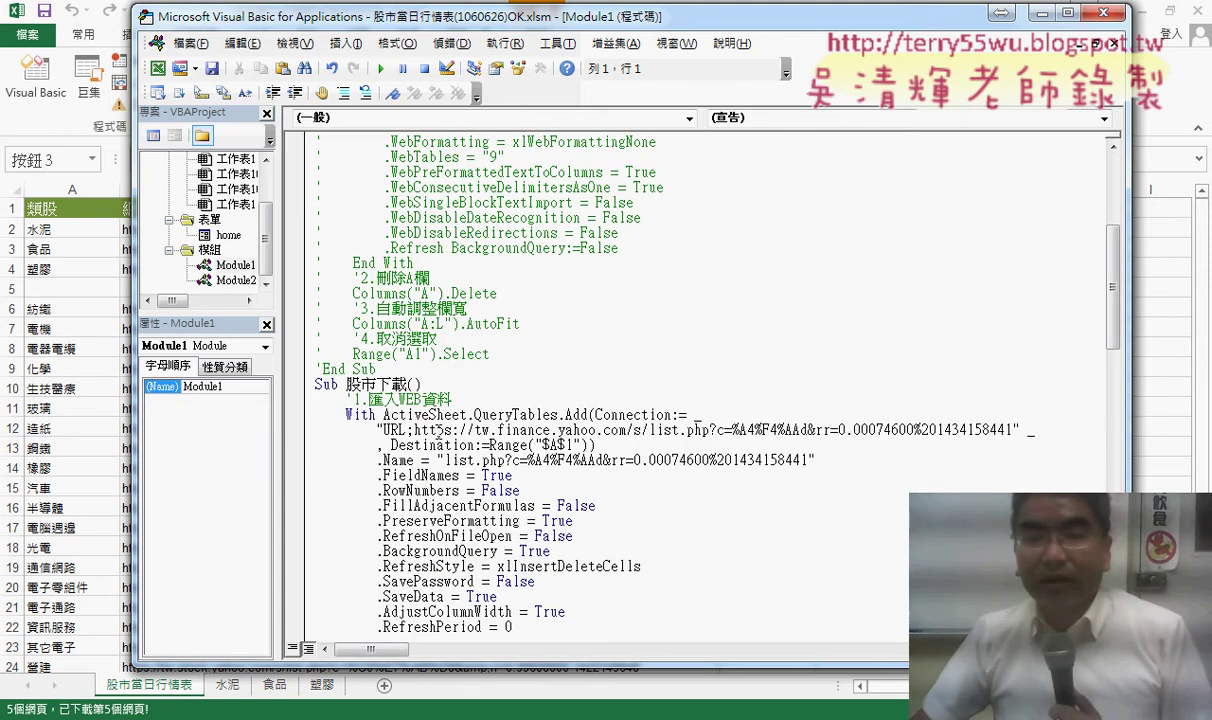
click(418, 384)
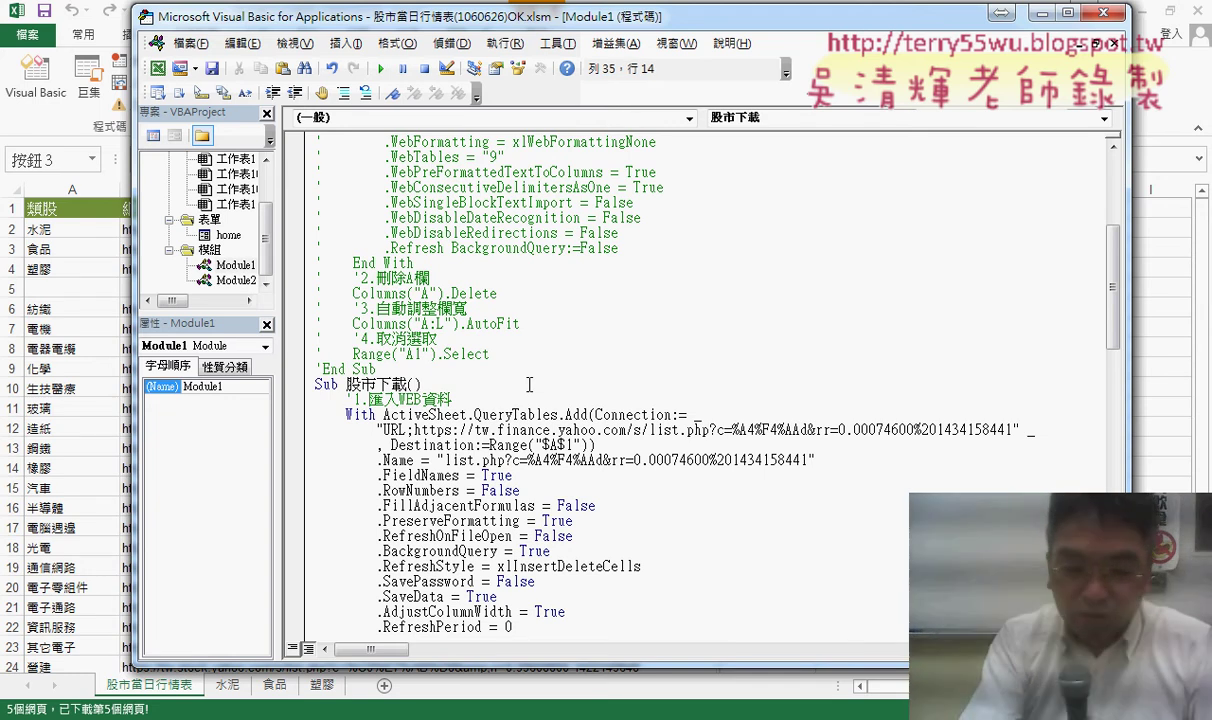
Add 網址 as the parameter of the copied Sub 股市下載().
text(網)
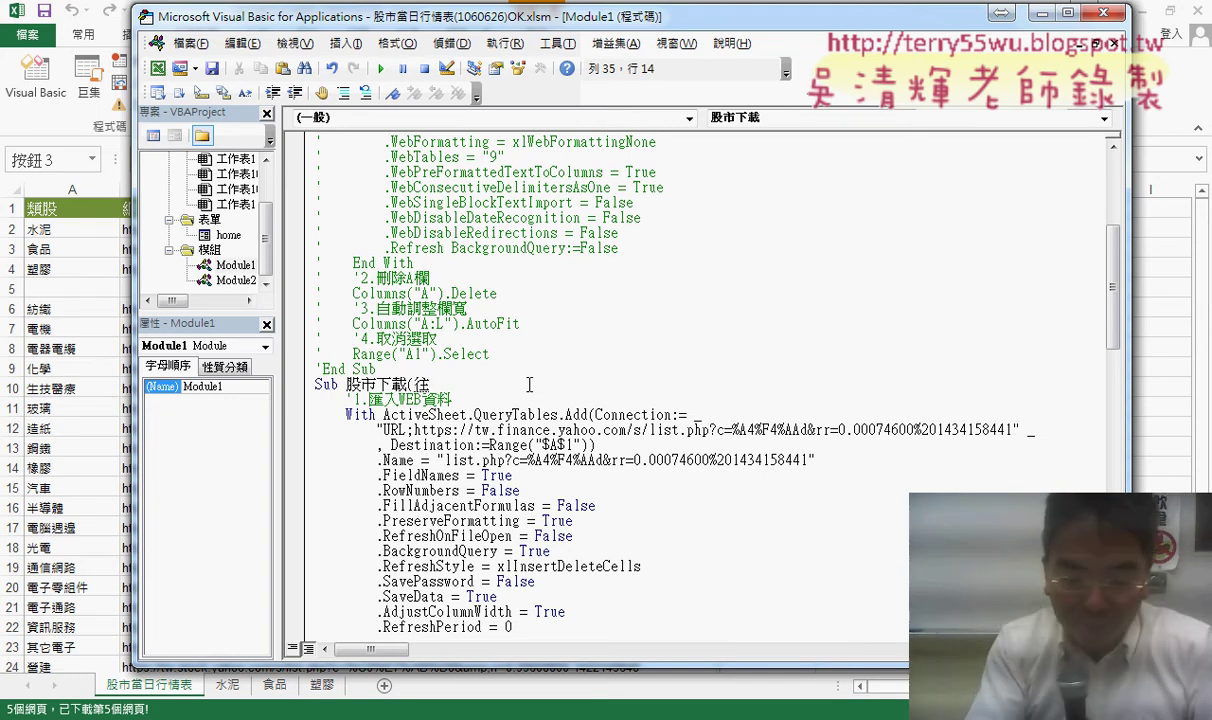
text(址)
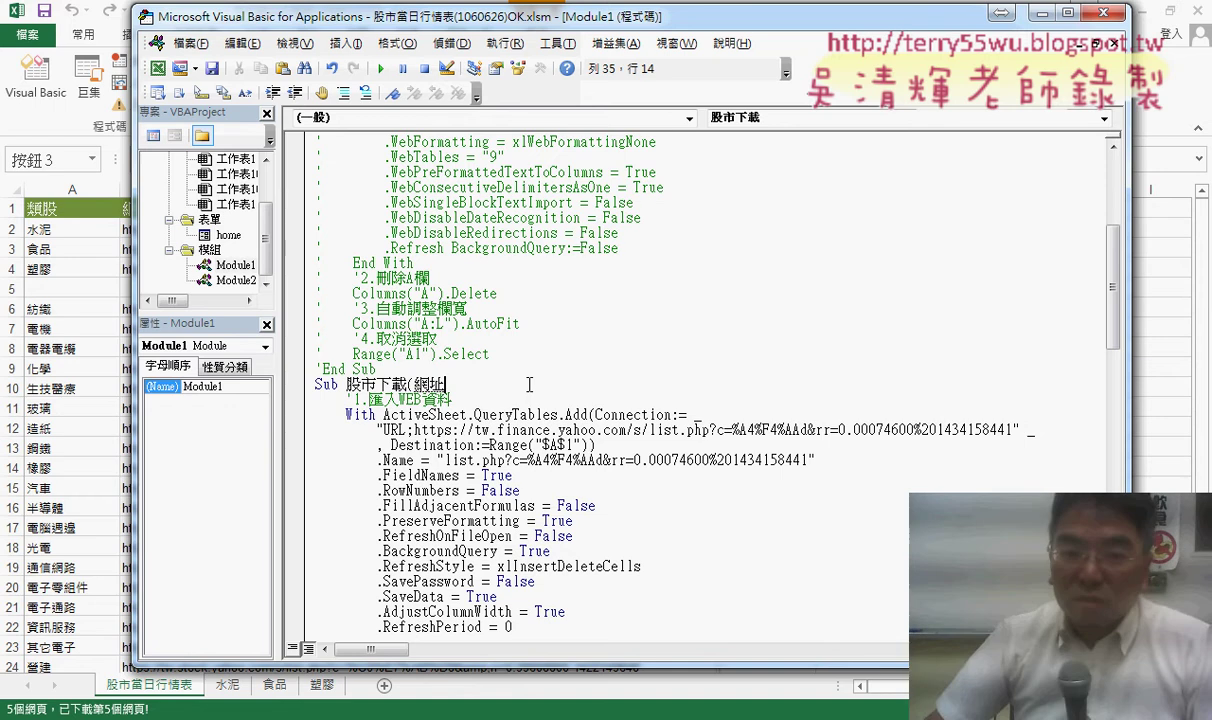
key(Return)
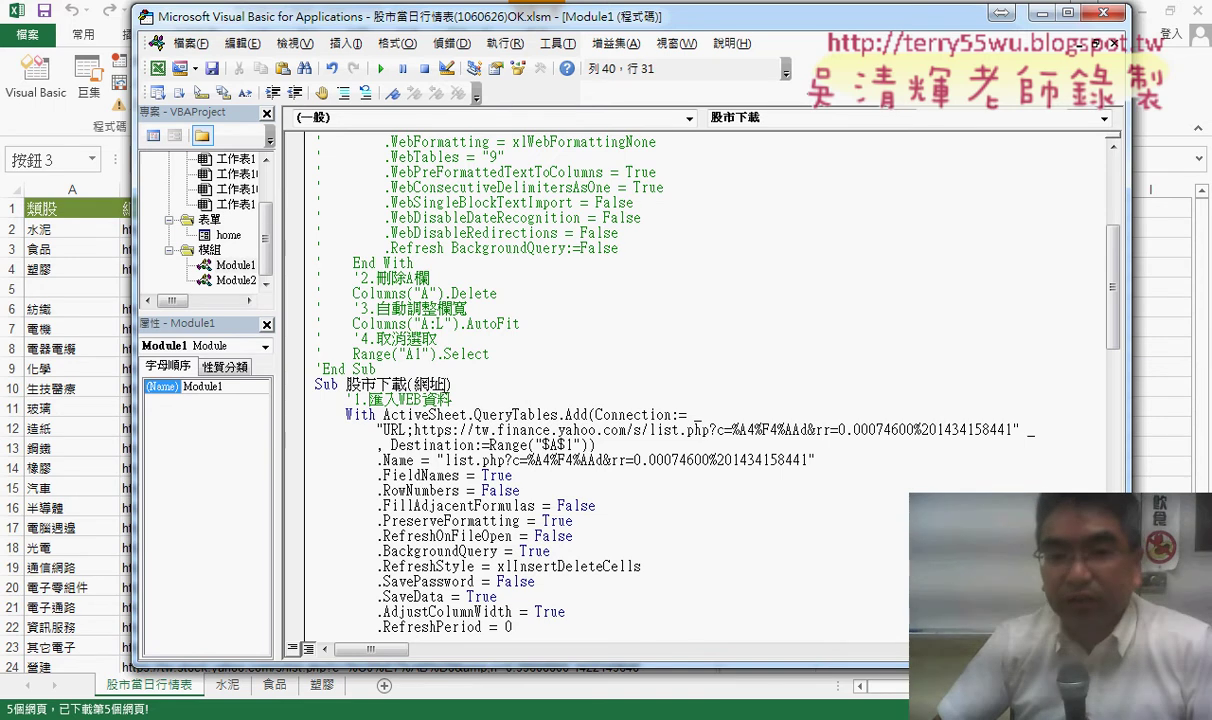
double_click(430, 384)
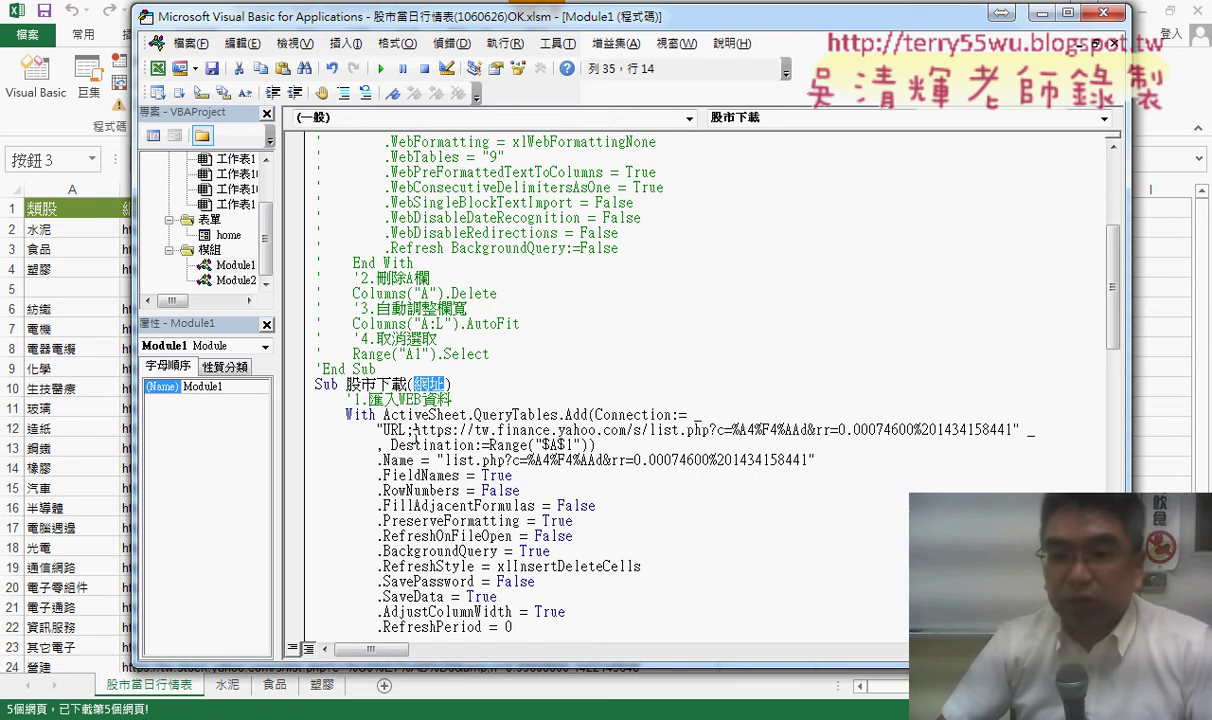
Replace the hard-coded Yahoo URL after "URL;" with an & operator.
drag(415, 432, 1012, 432)
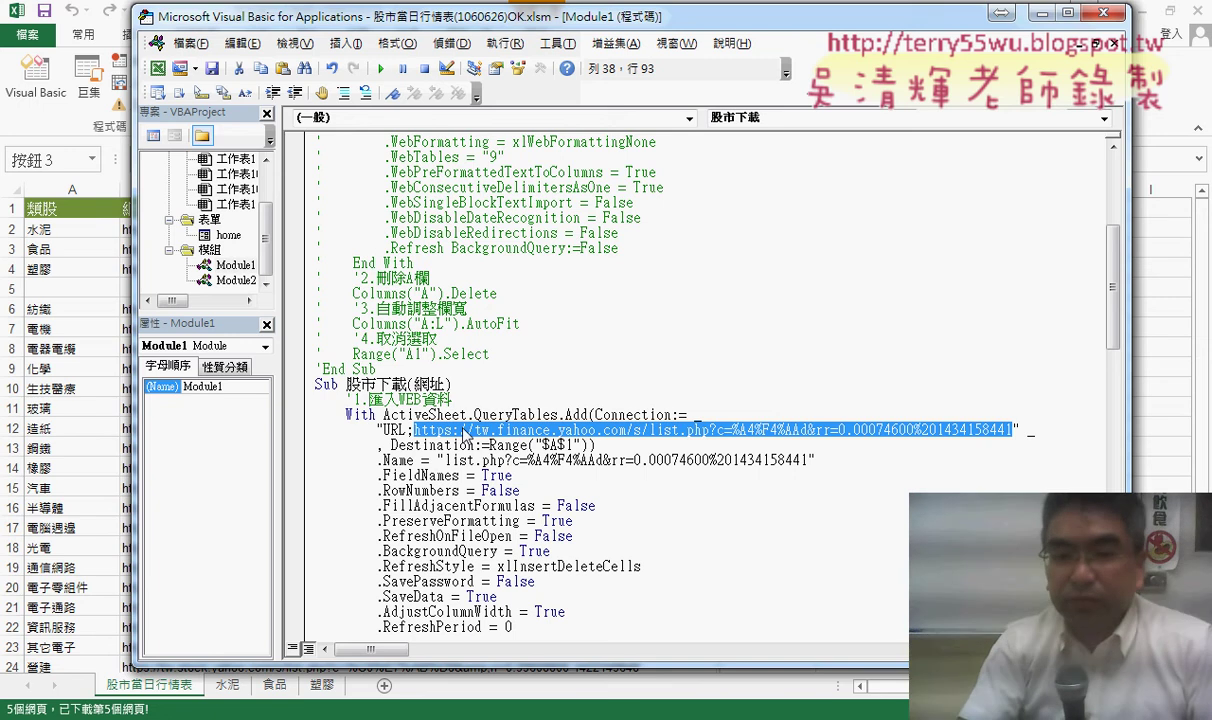
key(Delete)
key(Right)
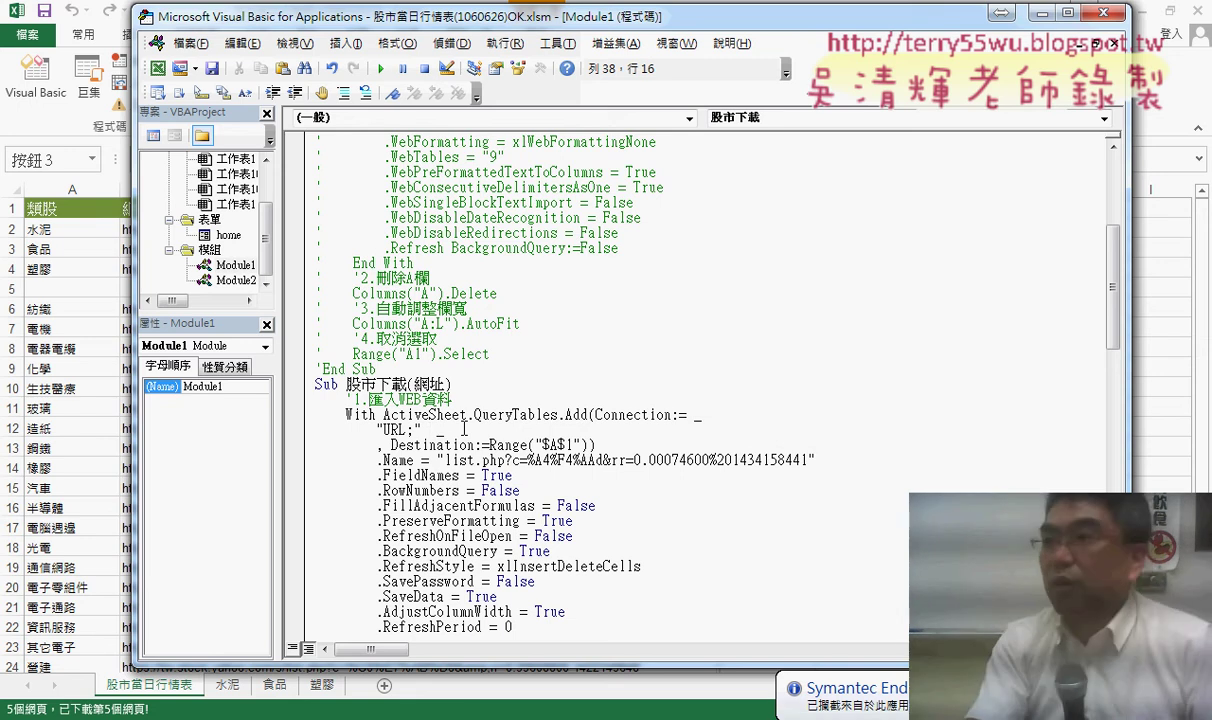
text(&)
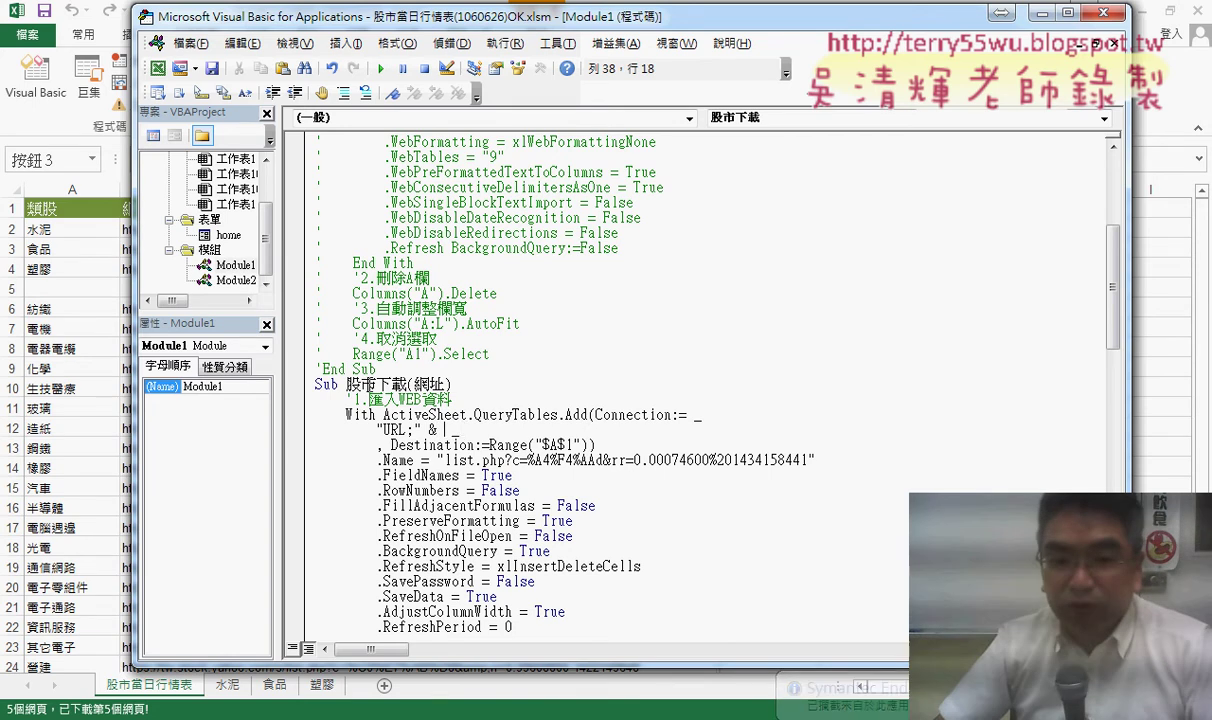
click(487, 398)
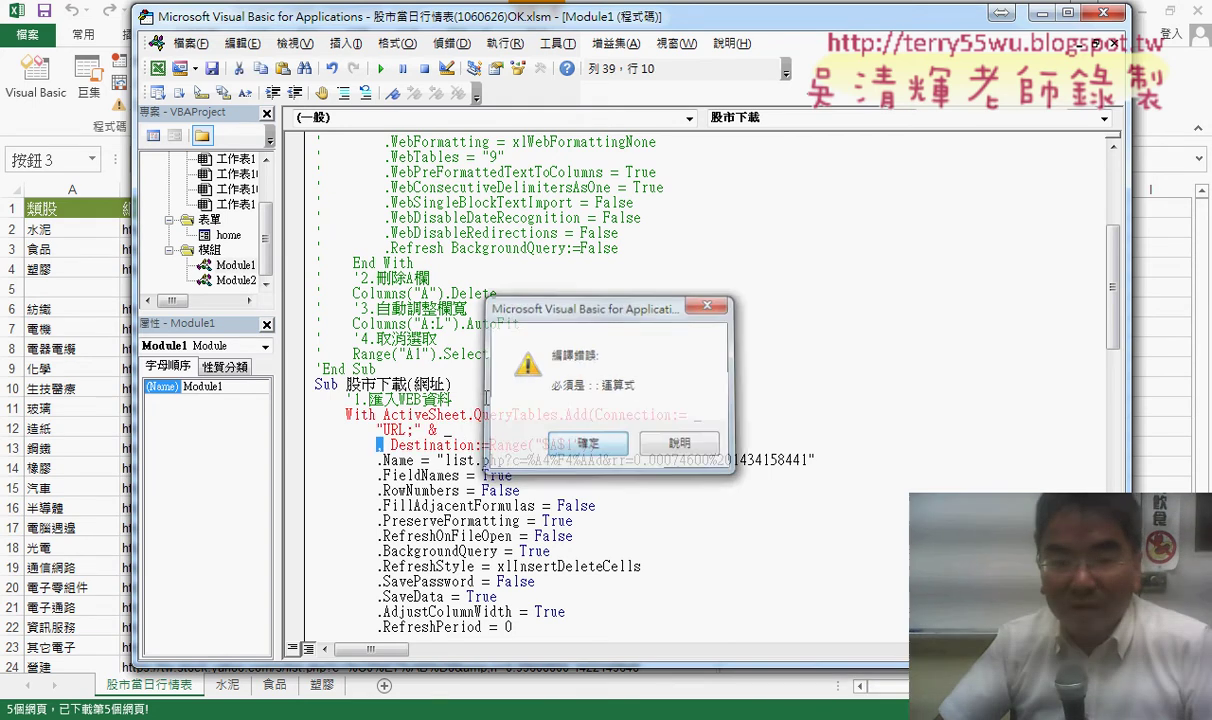
key(Return)
Copy 網址 after the & so the connection reads "URL;" & 網址.
double_click(428, 384)
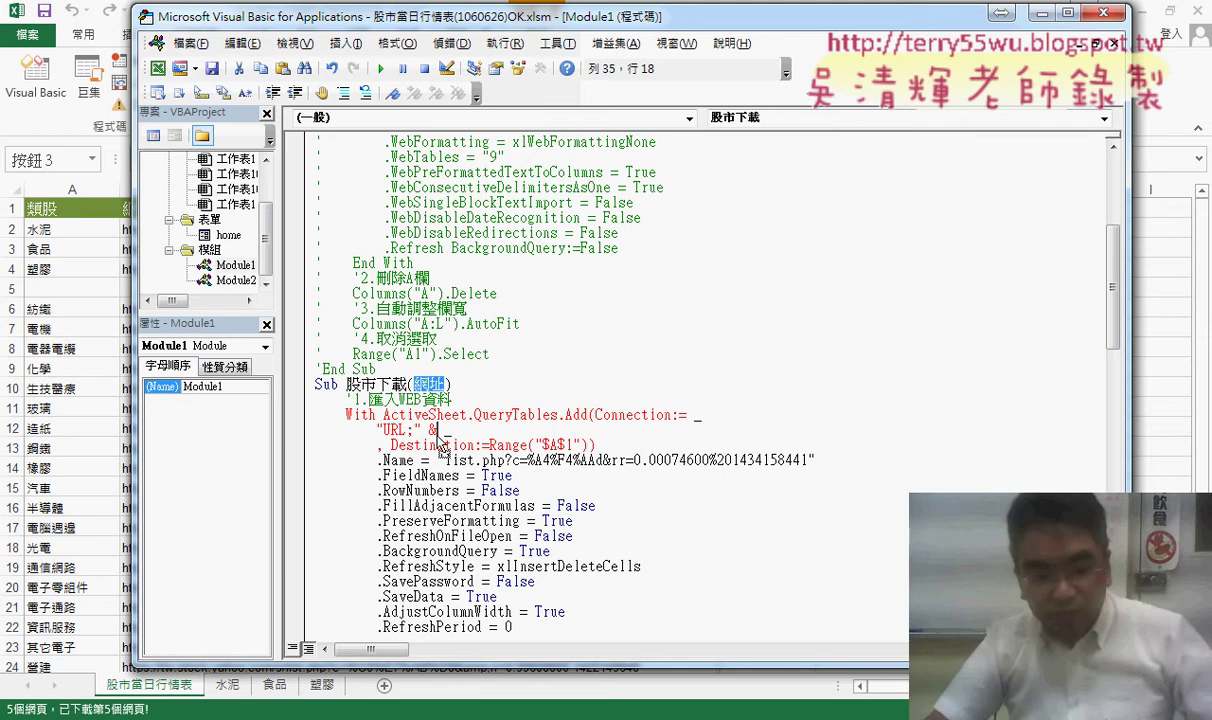
drag(438, 437, 438, 432)
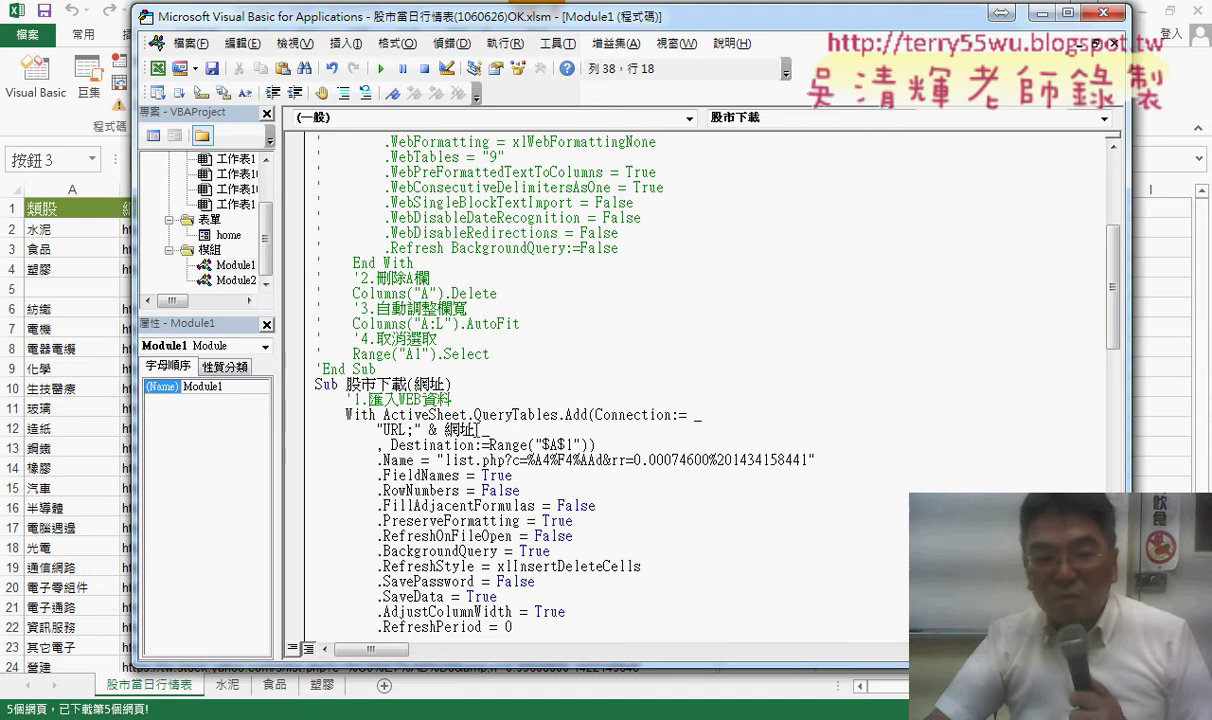
drag(475, 430, 414, 430)
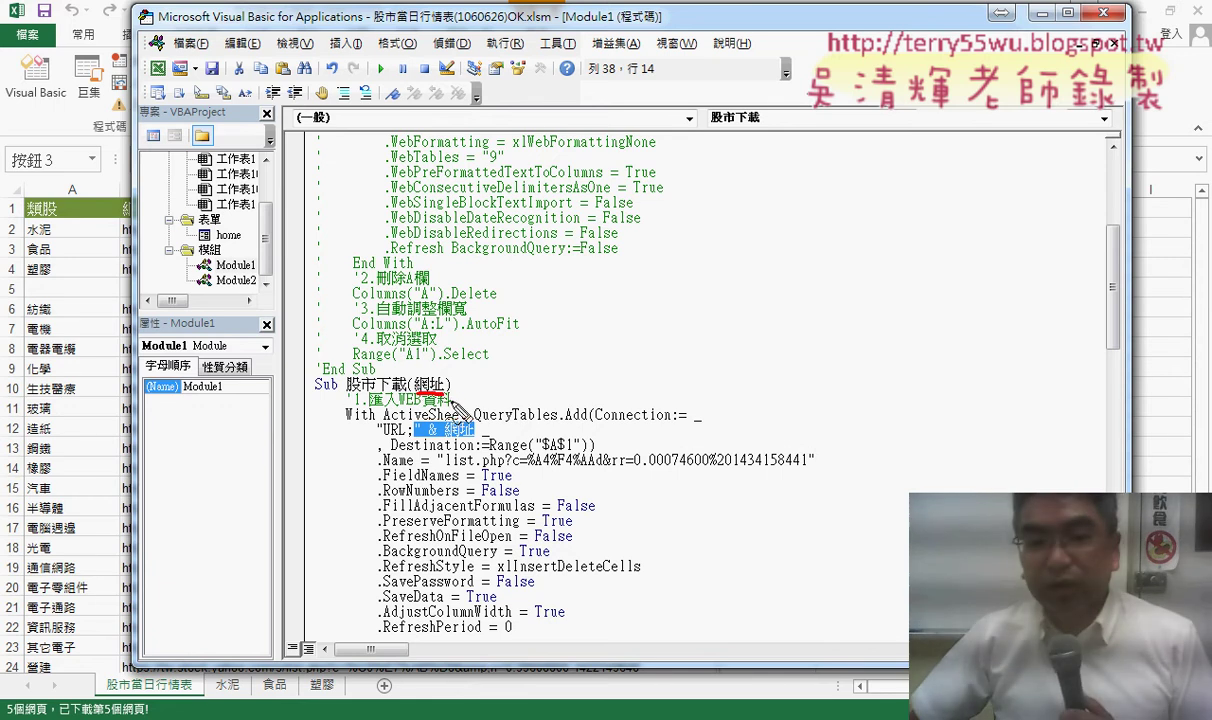
drag(452, 398, 472, 400)
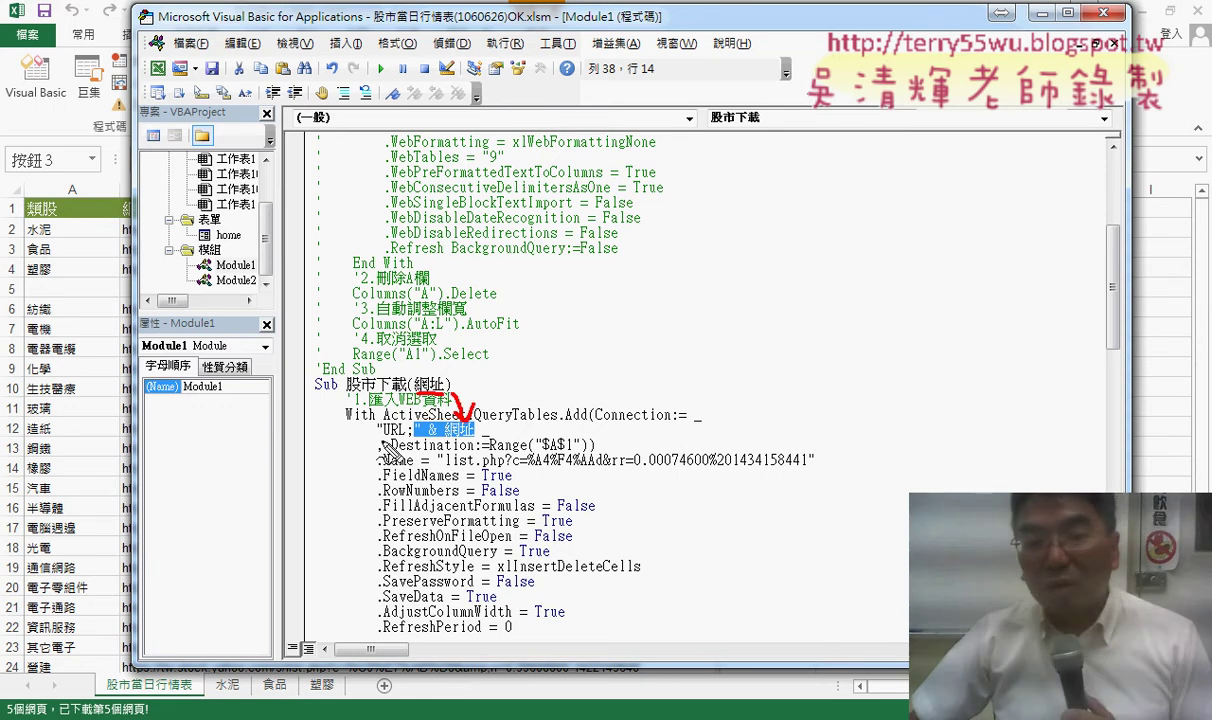
drag(384, 449, 478, 449)
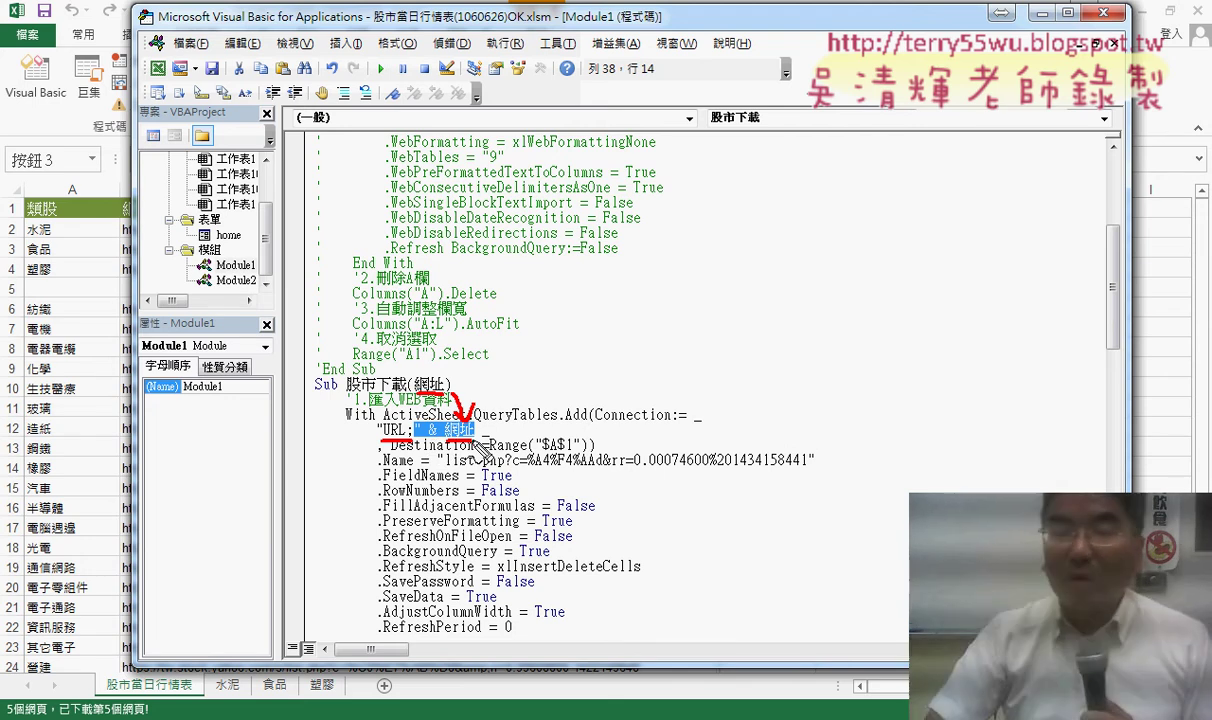
key(Escape)
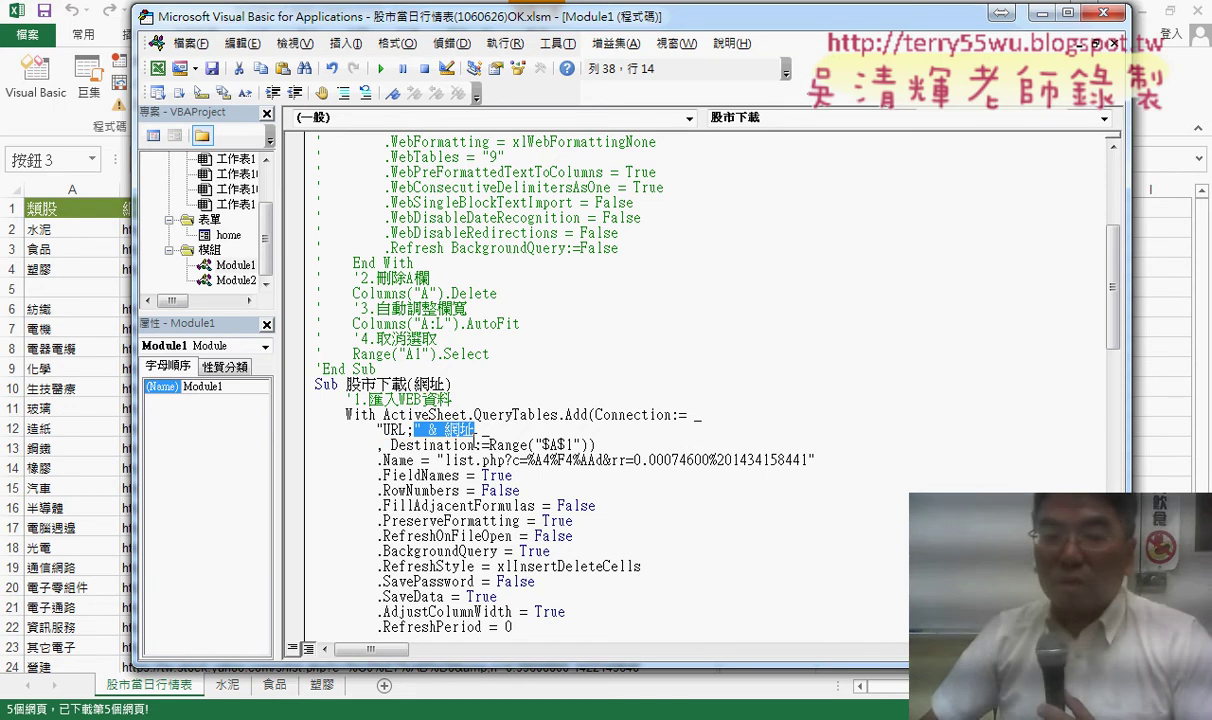
Duplicate the x = Sheets(1).Cells(i, "A") line onto a new line below it.
scroll(472, 443, down, 2)
scroll(473, 440, down, 3)
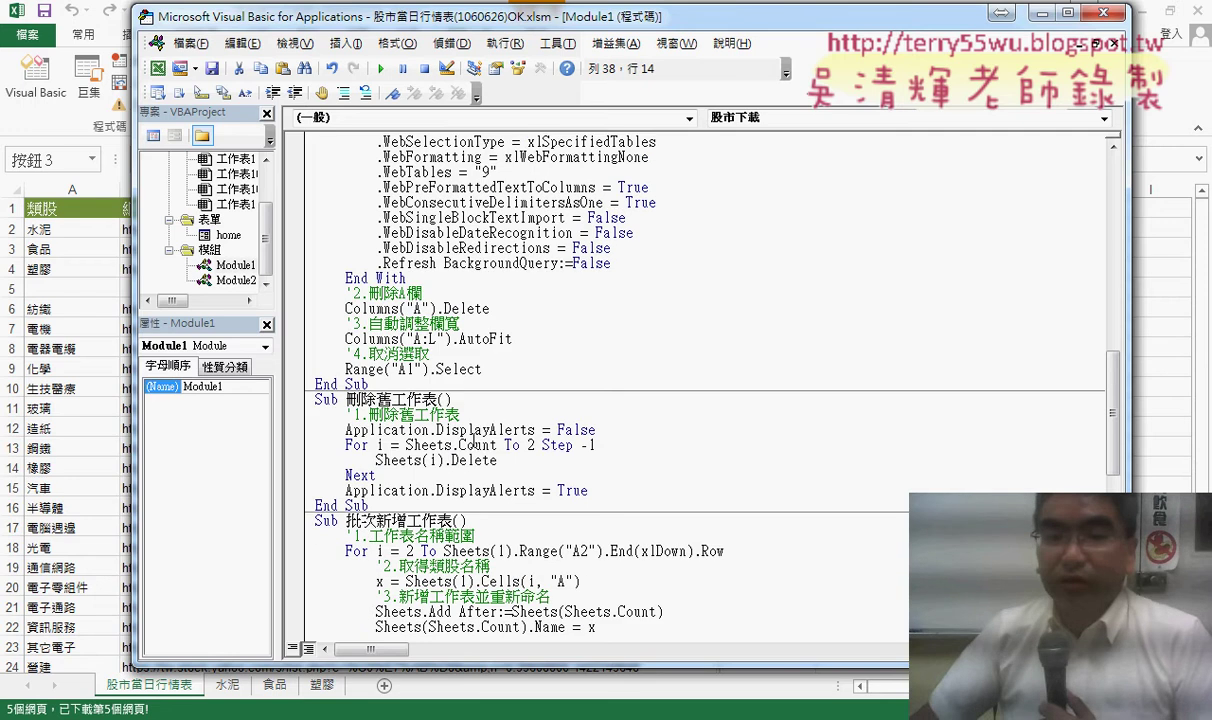
scroll(500, 430, down, 3)
scroll(540, 420, down, 1)
click(580, 400)
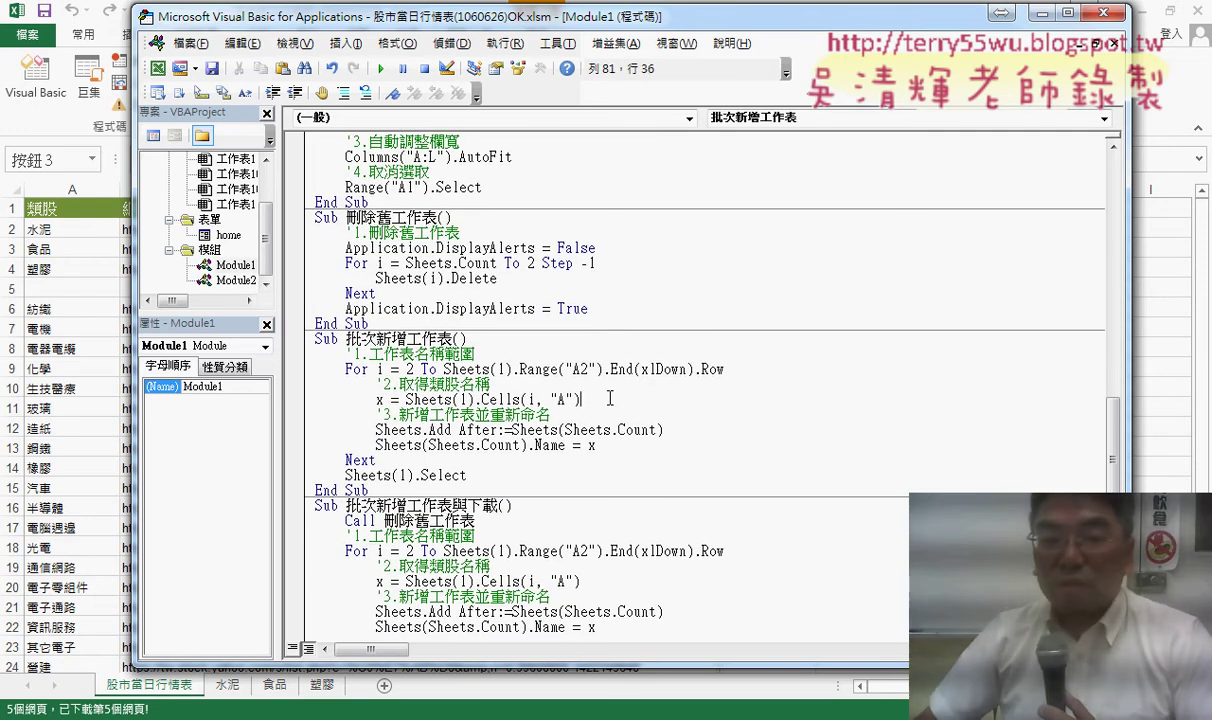
key(shift+Home)
click(606, 400)
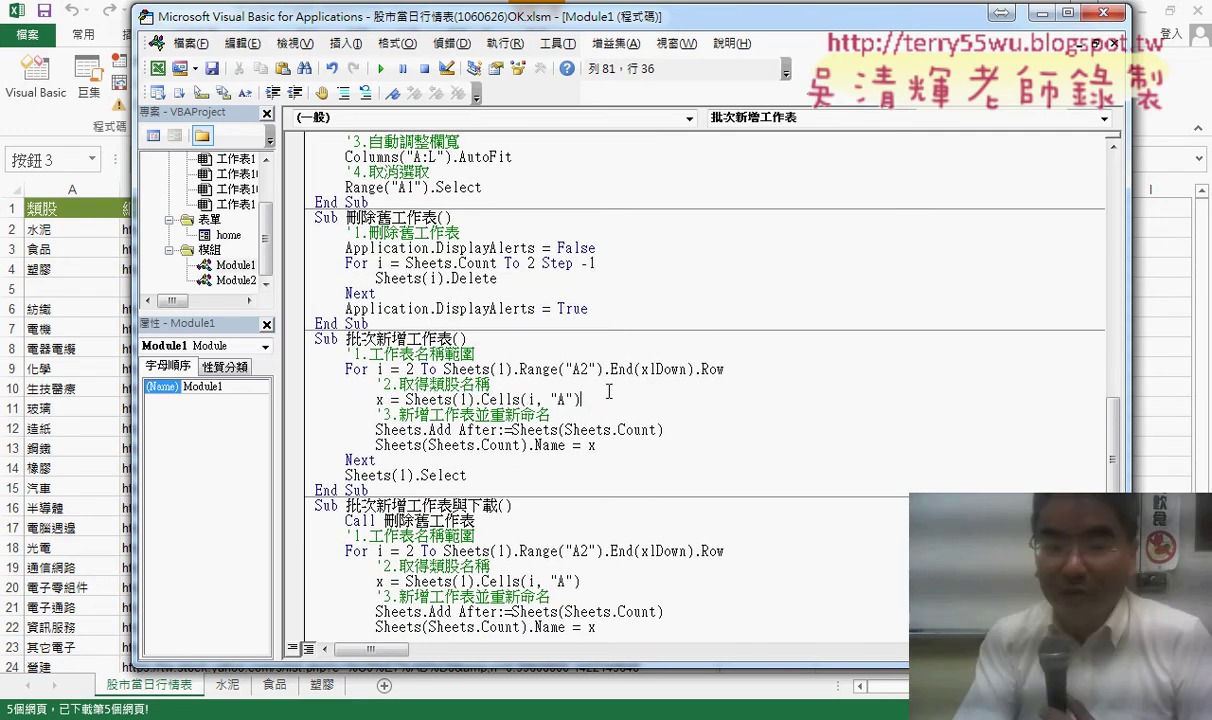
key(Return)
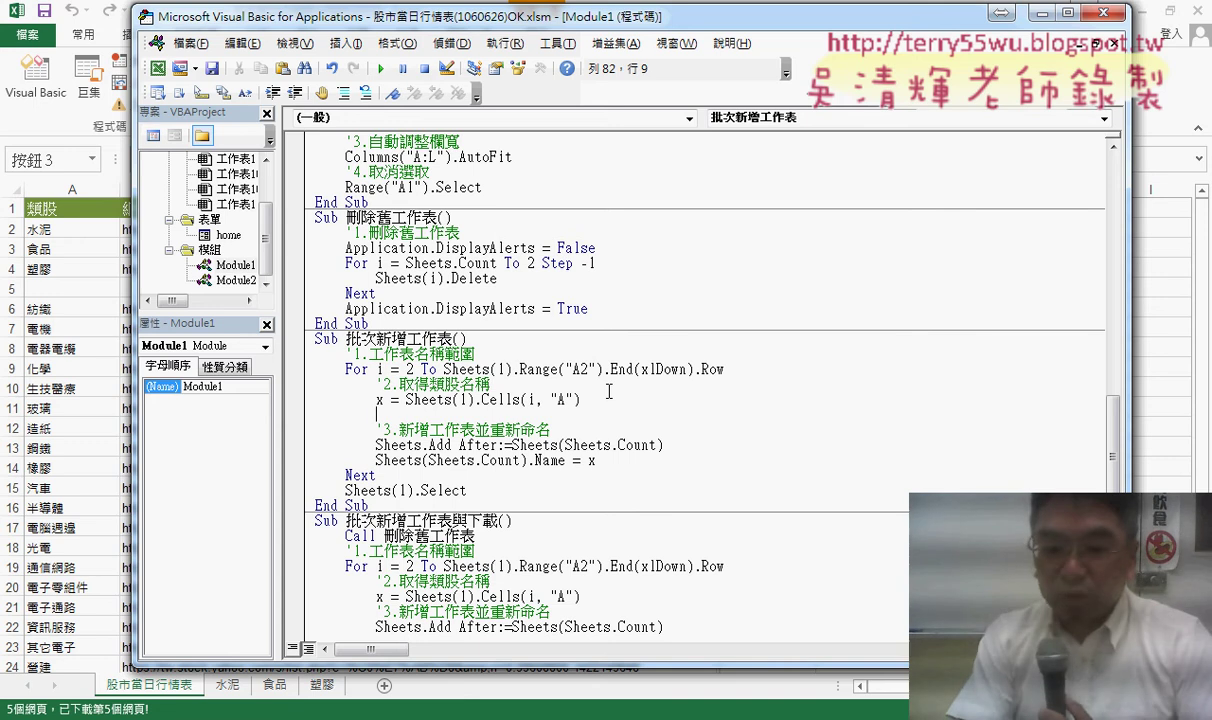
text(ㄨ)
key(BackSpace)
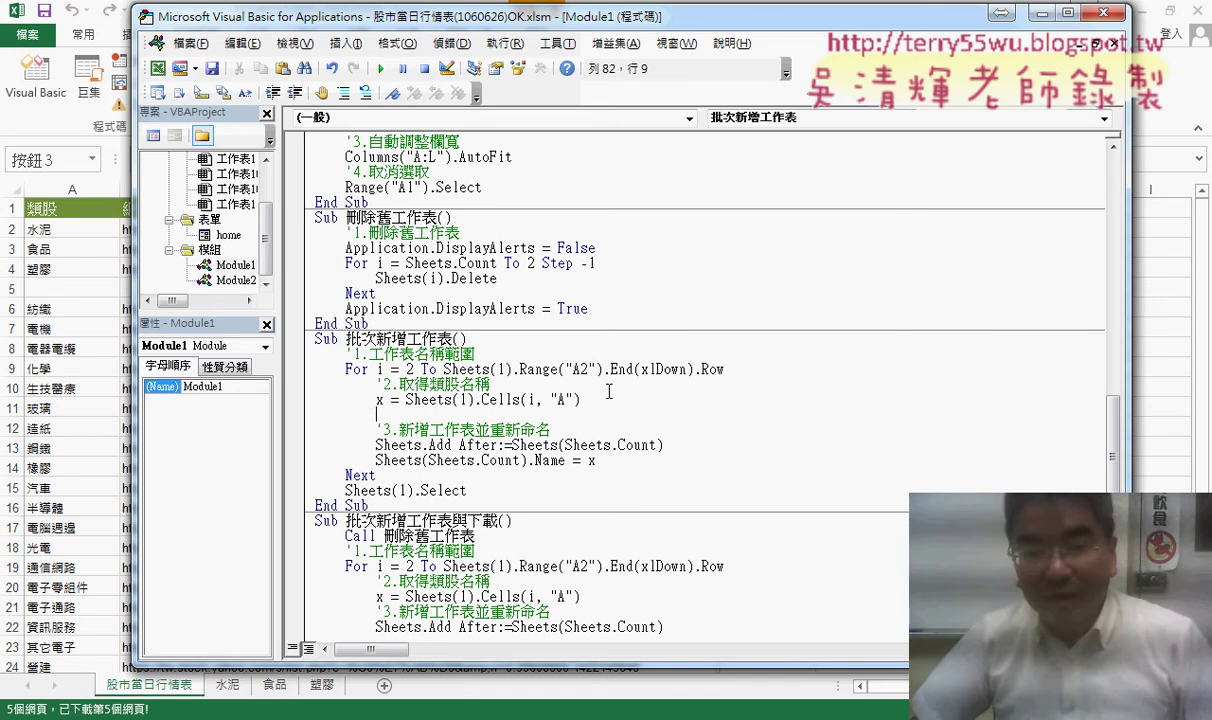
mouse_move(580, 399)
mouse_down()
mouse_move(376, 399)
mouse_move(380, 414)
mouse_up()
drag(429, 45, 426, 306)
Edit the copy to read y = Sheets(1).Cells(i, "B").
drag(248, 280, 433, 67)
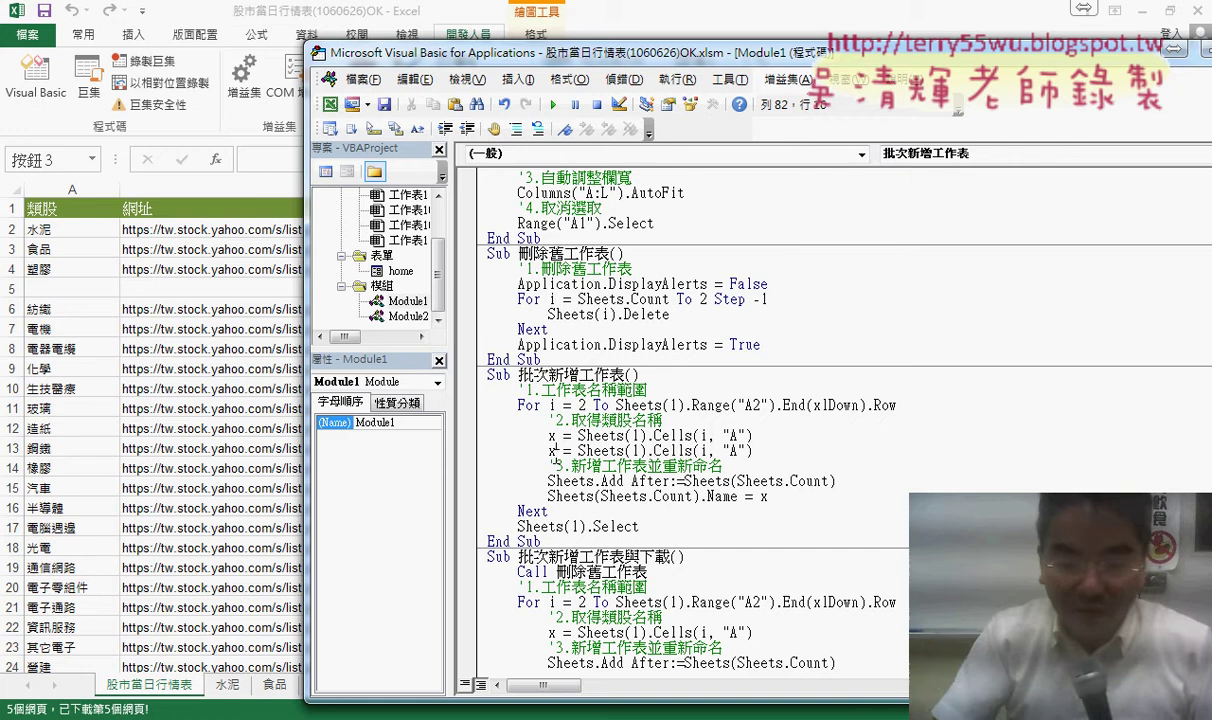
double_click(551, 451)
text(y)
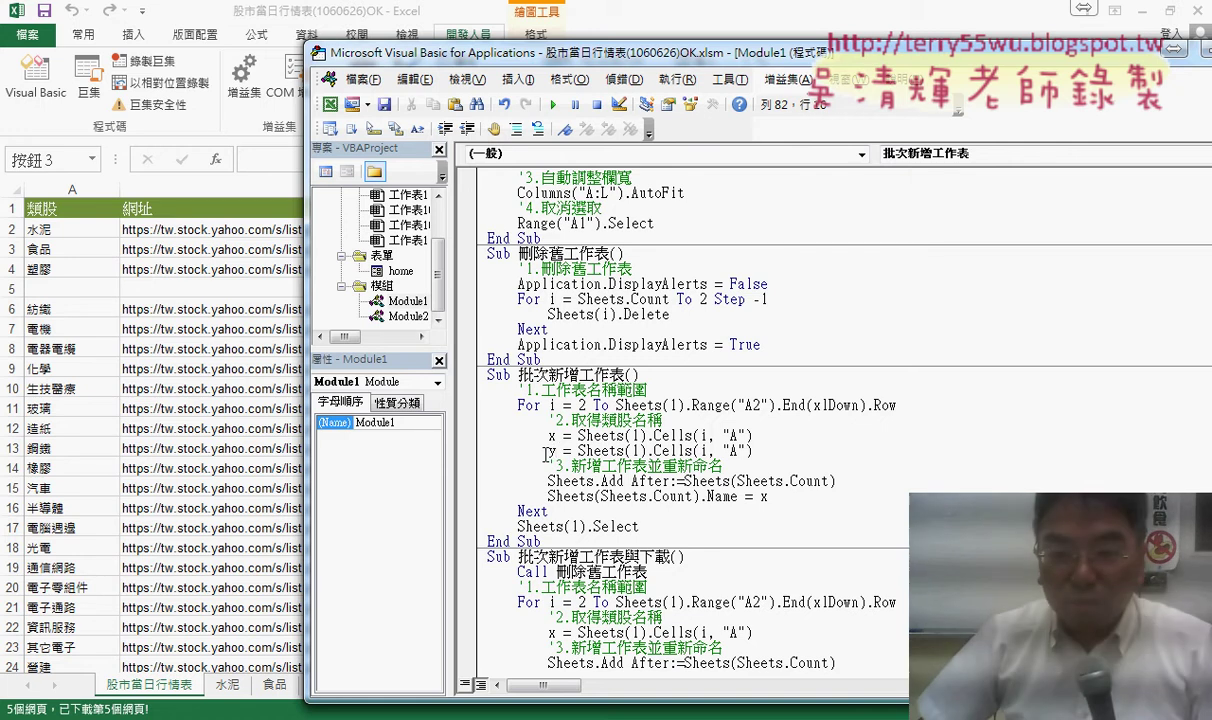
double_click(733, 451)
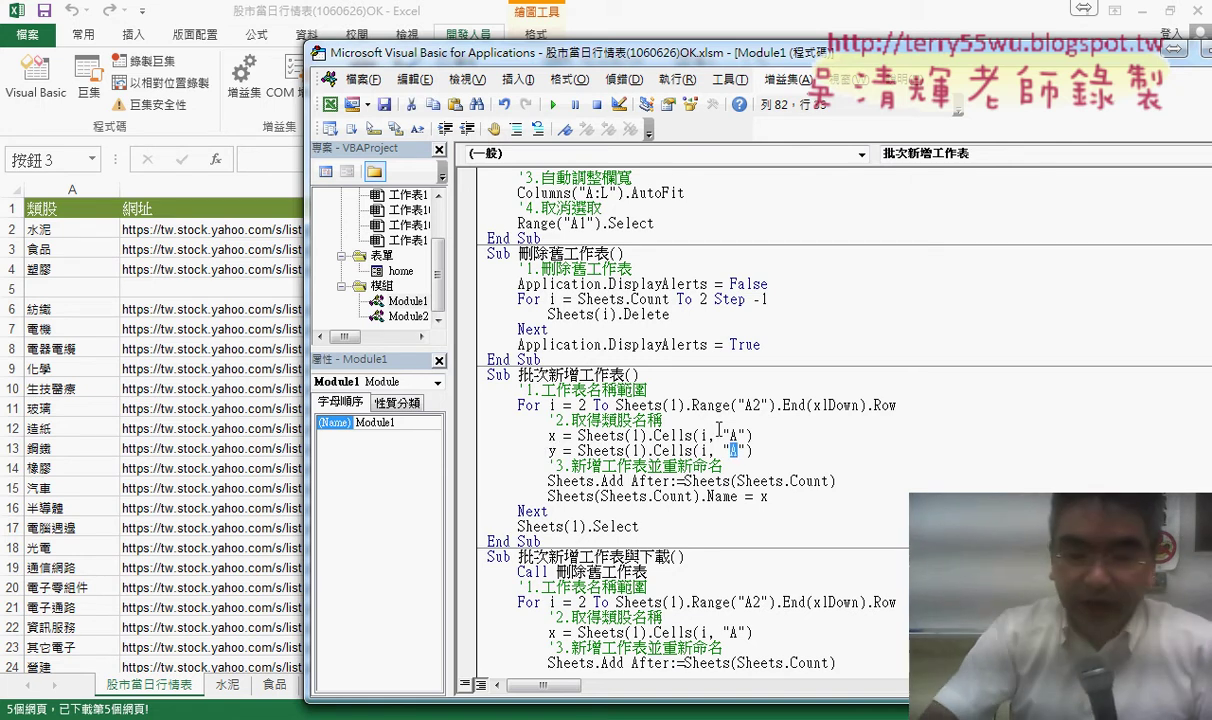
text(B)
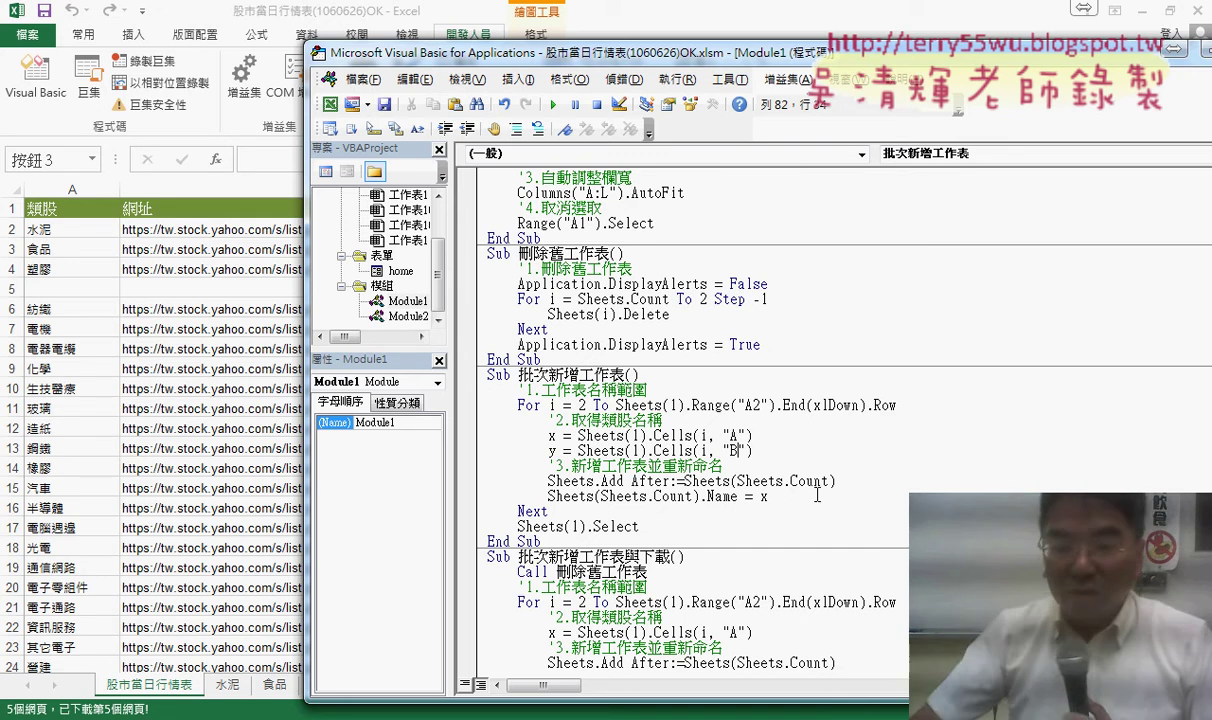
Open a new line after the sheet-renaming line and type call.
click(817, 496)
key(Return)
key(Return)
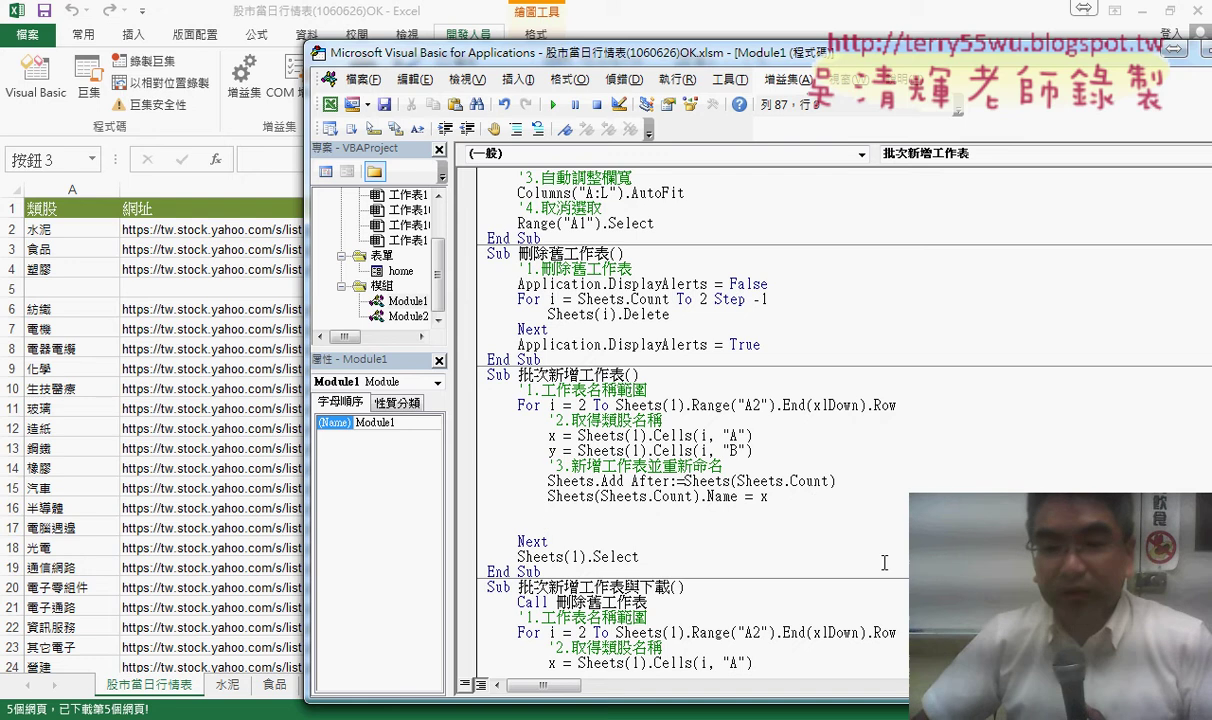
drag(768, 496, 487, 481)
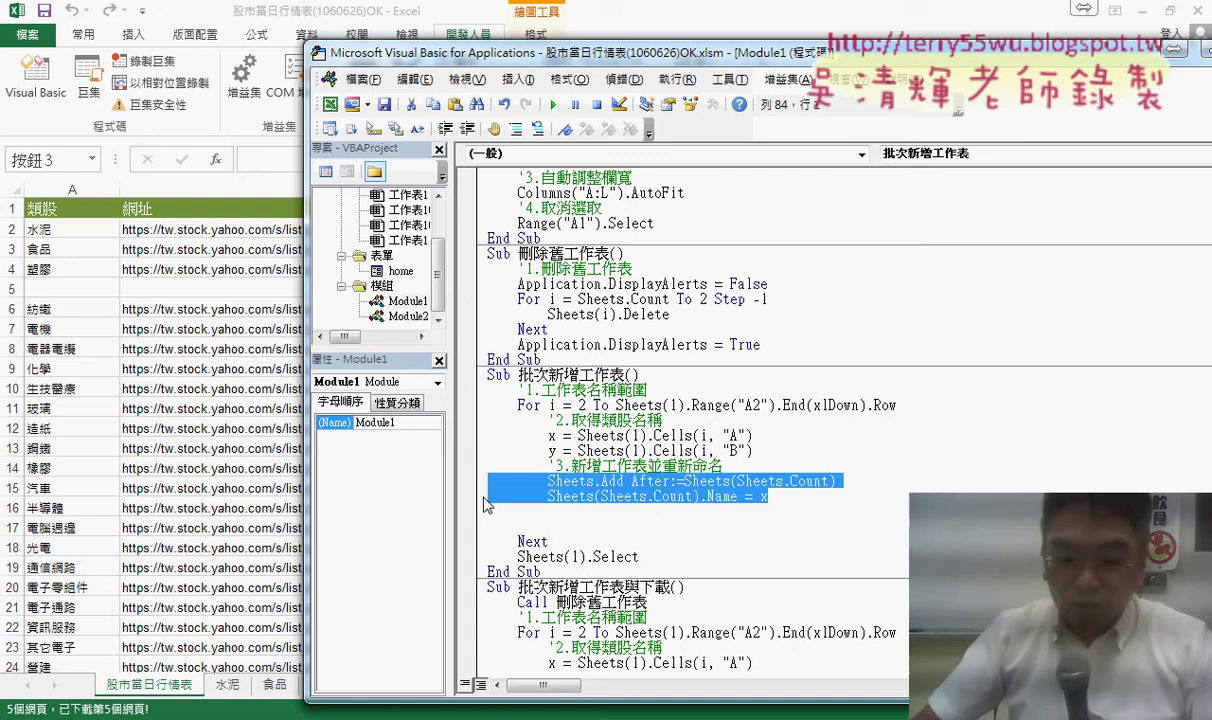
click(600, 524)
text(c)
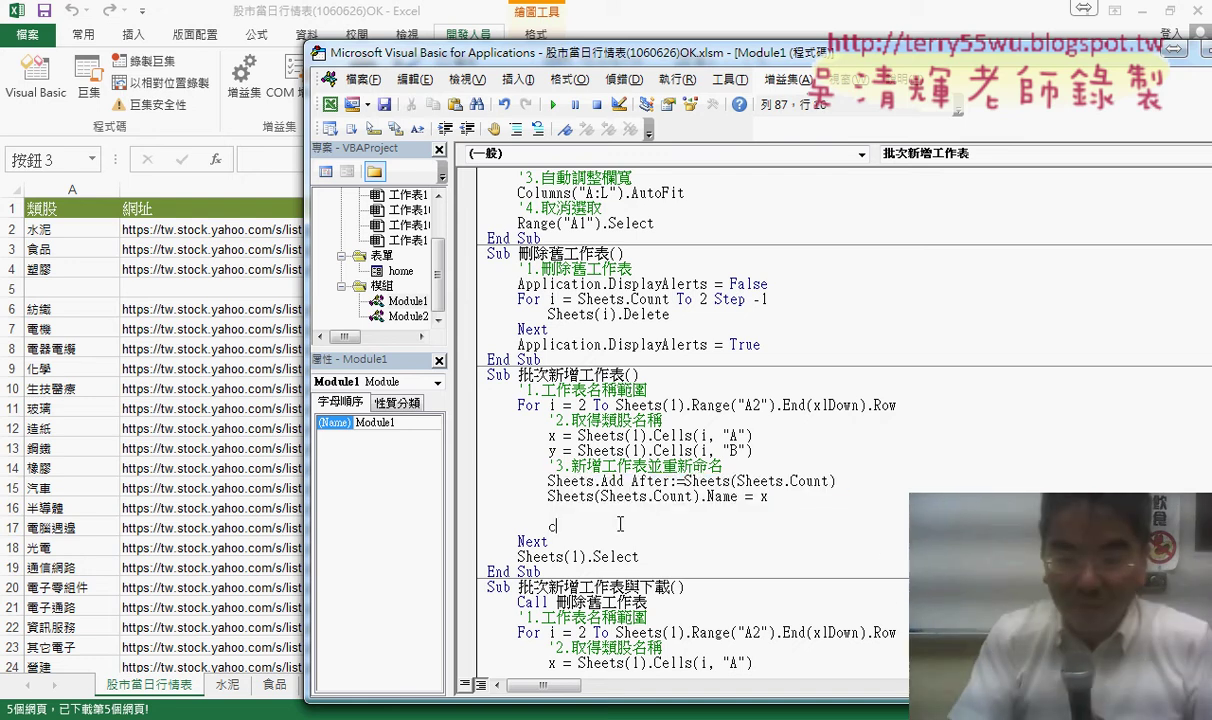
text(all)
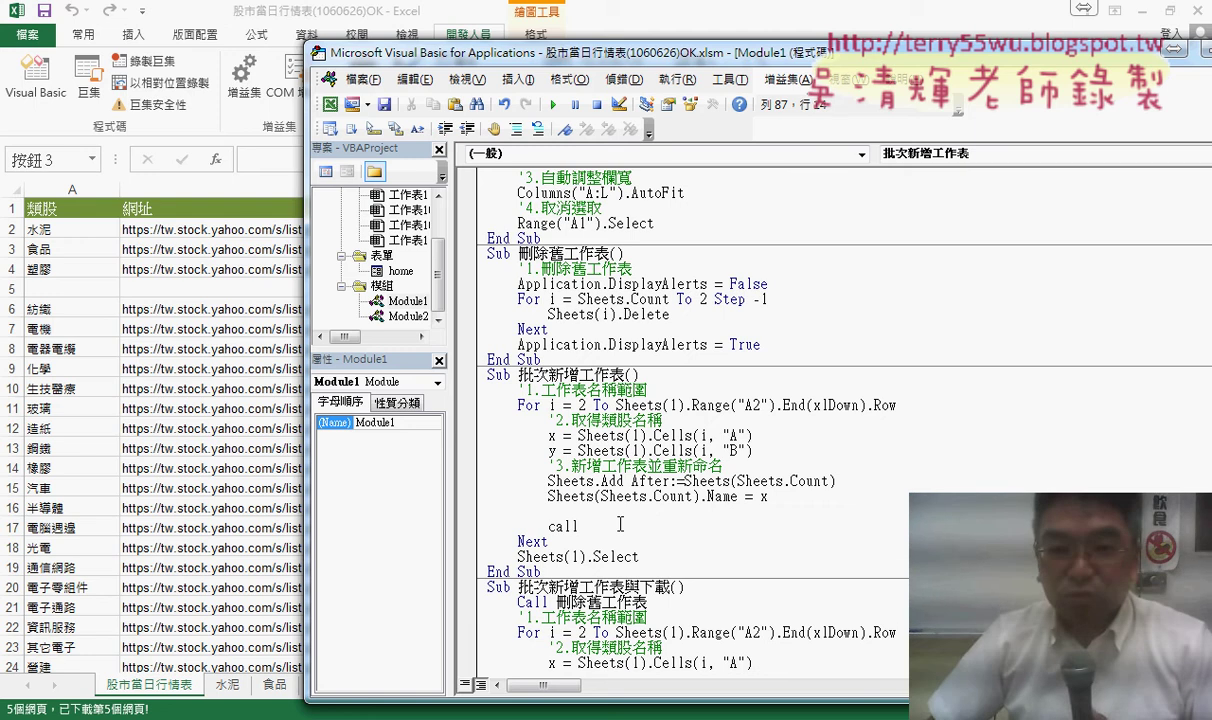
Copy the 股市下載 name from its Sub header and paste it after call.
scroll(620, 524, up, 4)
scroll(615, 480, up, 7)
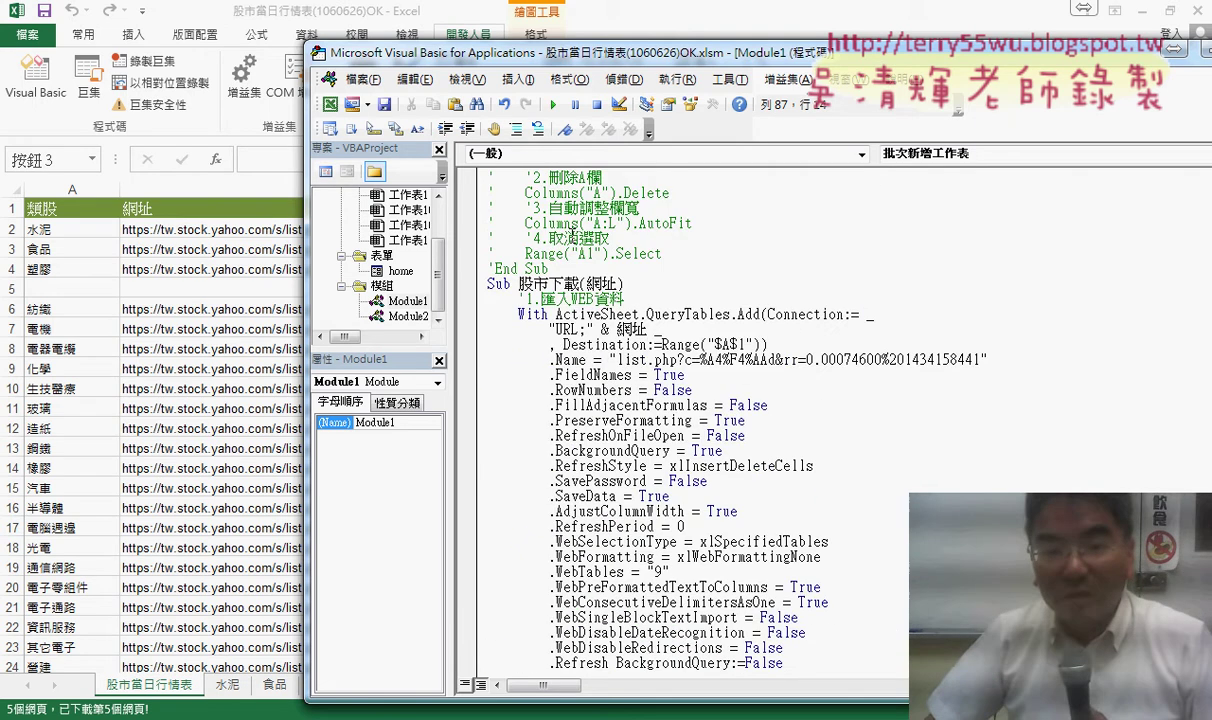
click(498, 268)
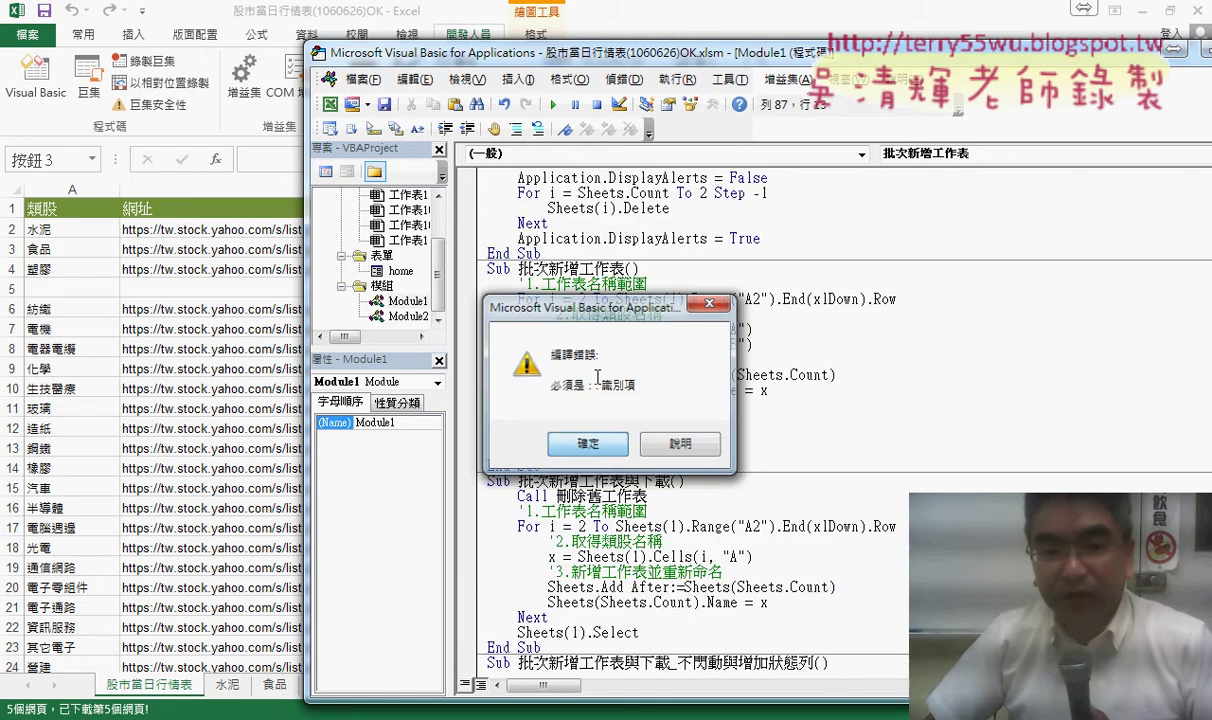
key(Return)
scroll(580, 350, up, 3)
scroll(570, 330, up, 5)
scroll(553, 315, up, 3)
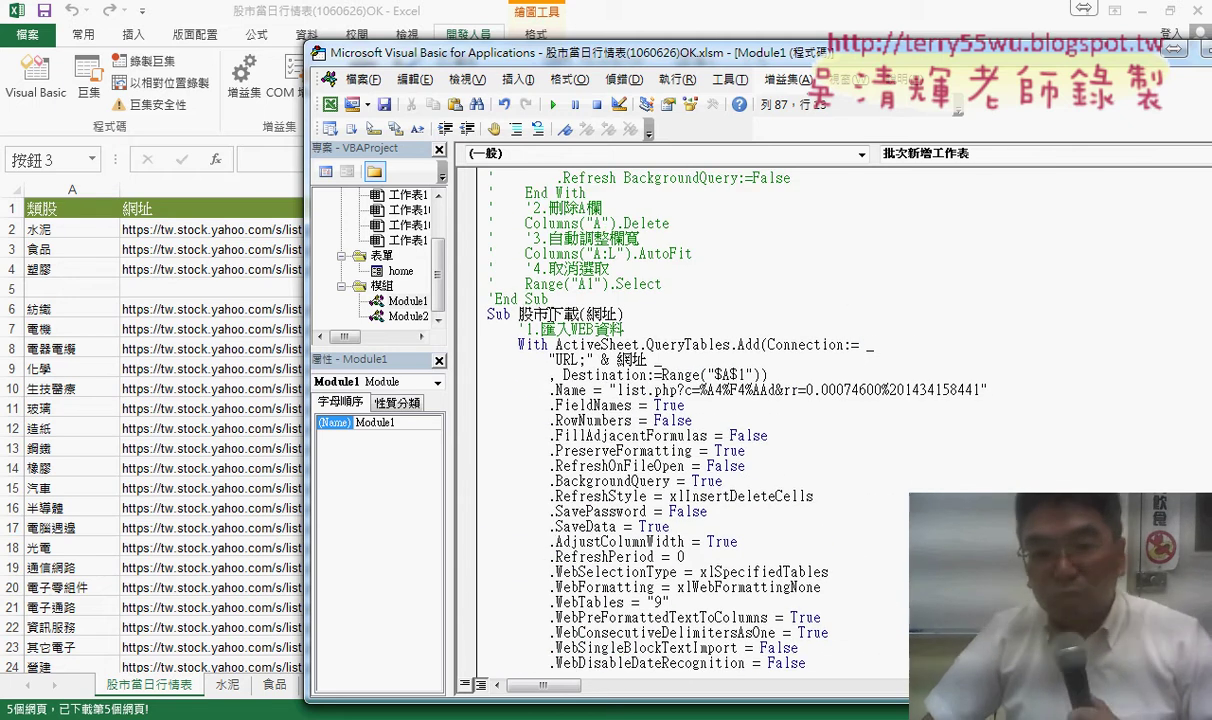
drag(519, 315, 578, 315)
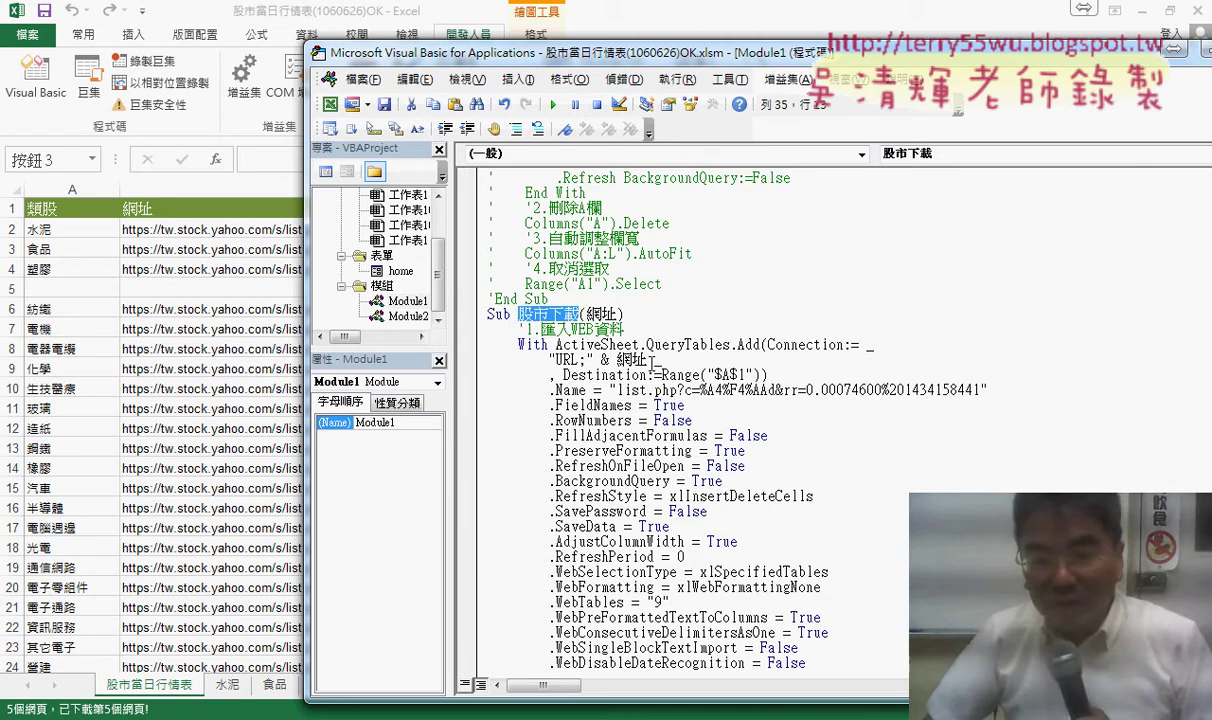
scroll(650, 450, down, 7)
scroll(648, 550, down, 4)
click(646, 598)
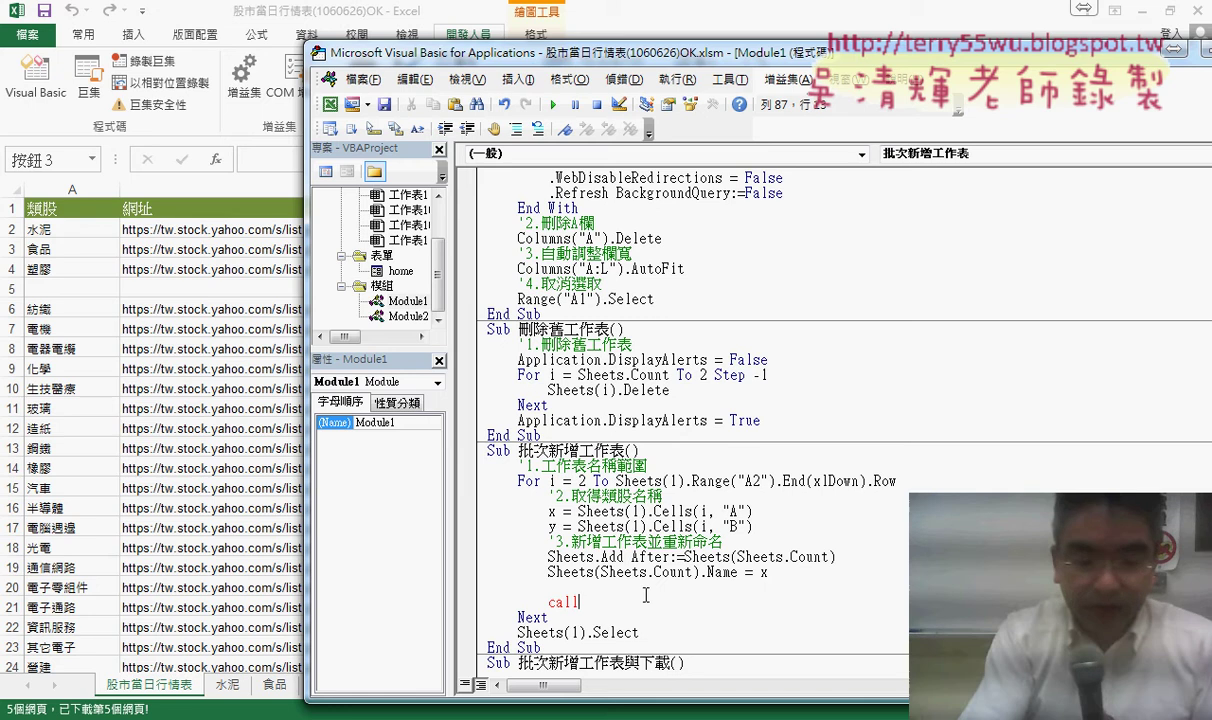
text(股市下載)
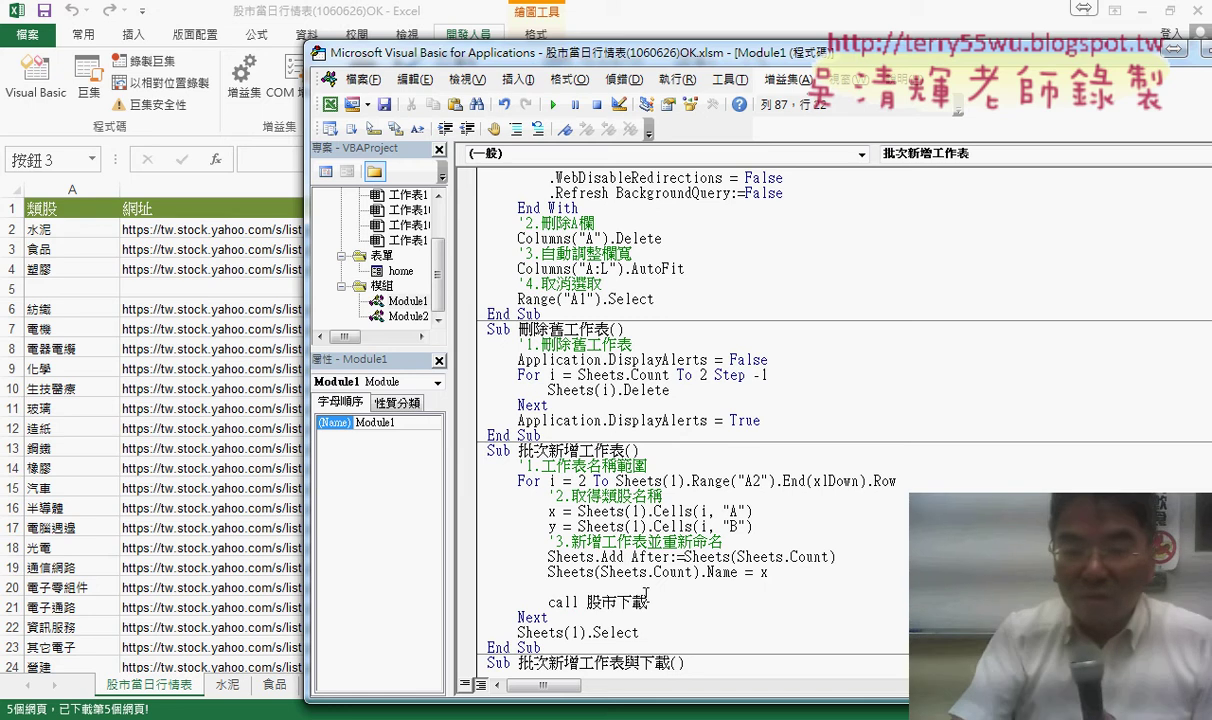
Complete the statement as Call 股市下載(y), passing each sector's column B URL.
text(()
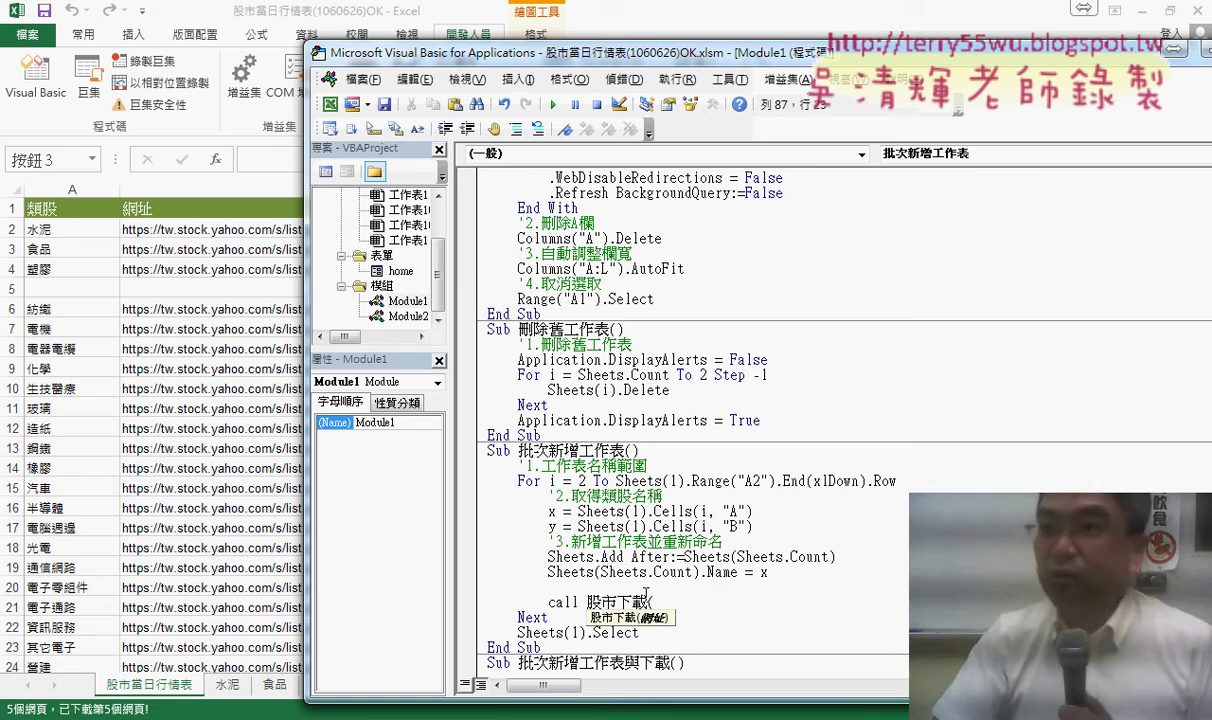
text(y)
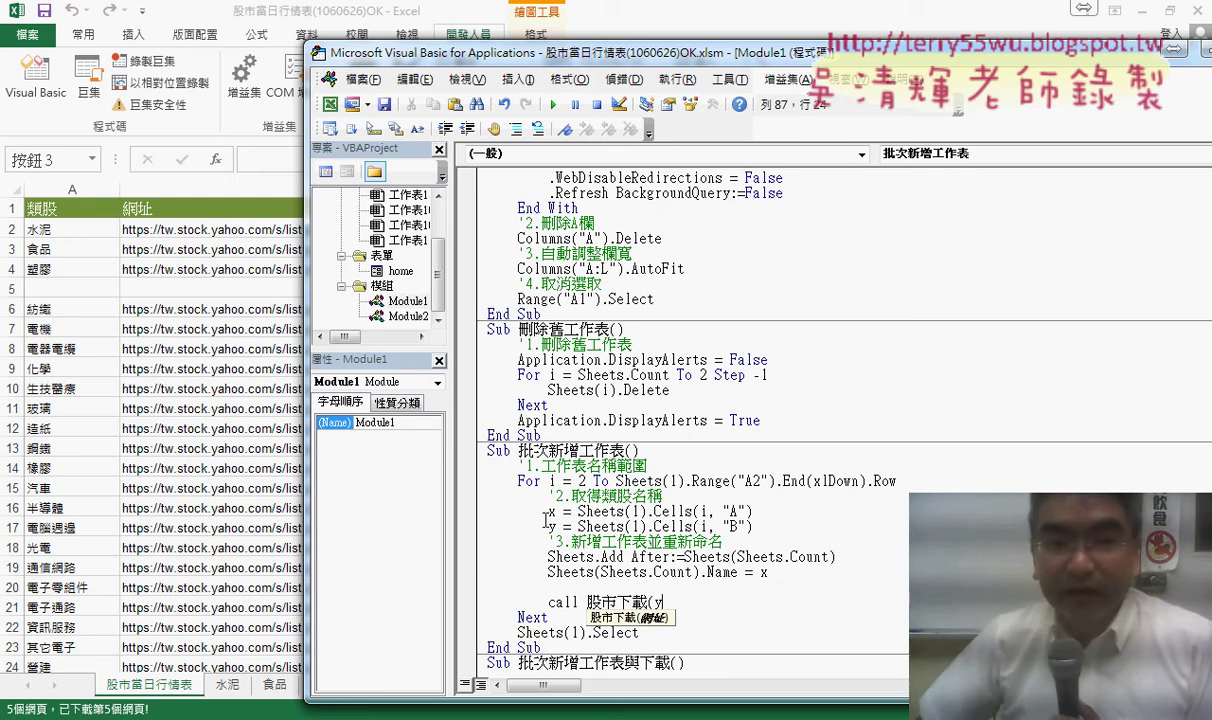
mouse_move(235, 222)
mouse_down()
mouse_move(386, 283)
mouse_move(606, 524)
mouse_move(530, 505)
mouse_move(568, 518)
mouse_move(540, 512)
mouse_move(532, 526)
mouse_move(550, 520)
mouse_move(636, 614)
mouse_move(620, 606)
mouse_move(640, 590)
mouse_move(676, 607)
mouse_up()
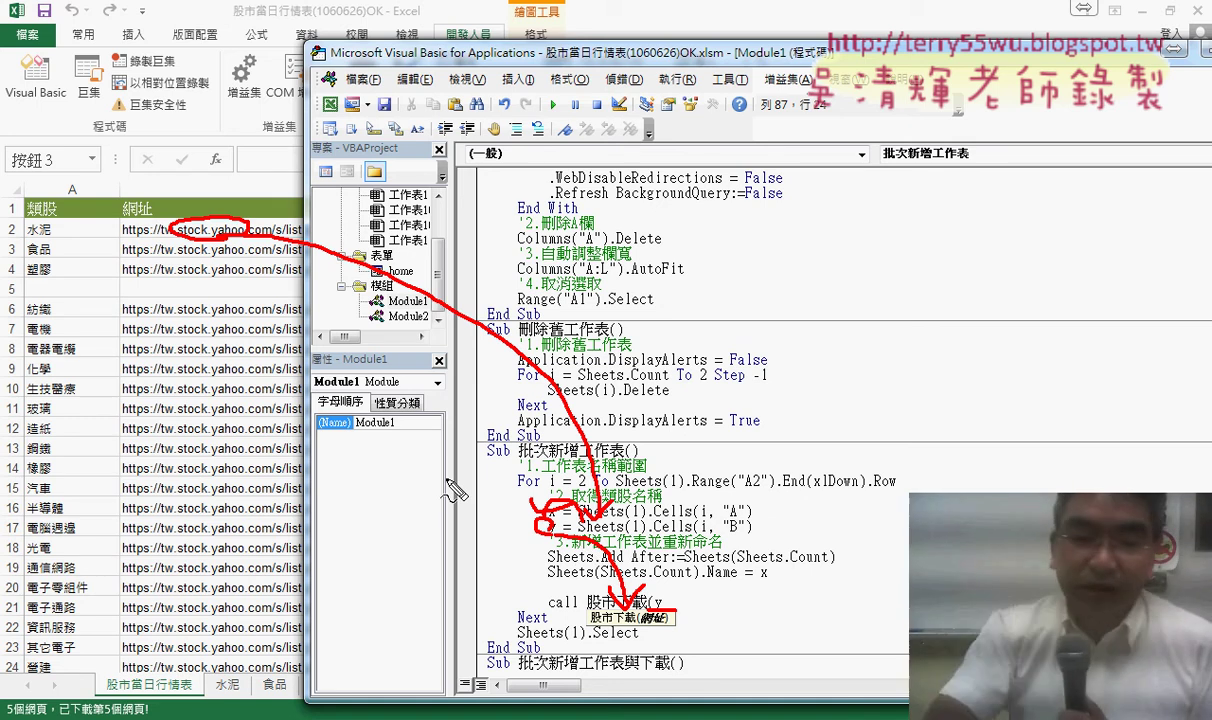
key(Escape)
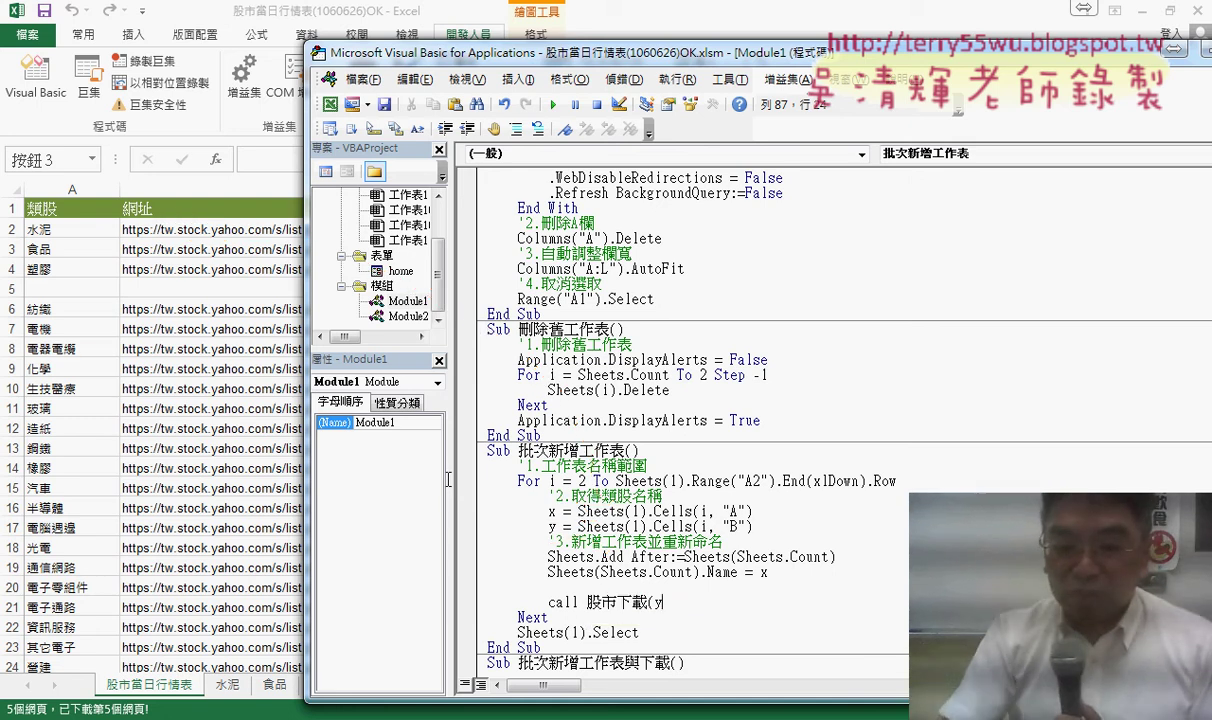
text())
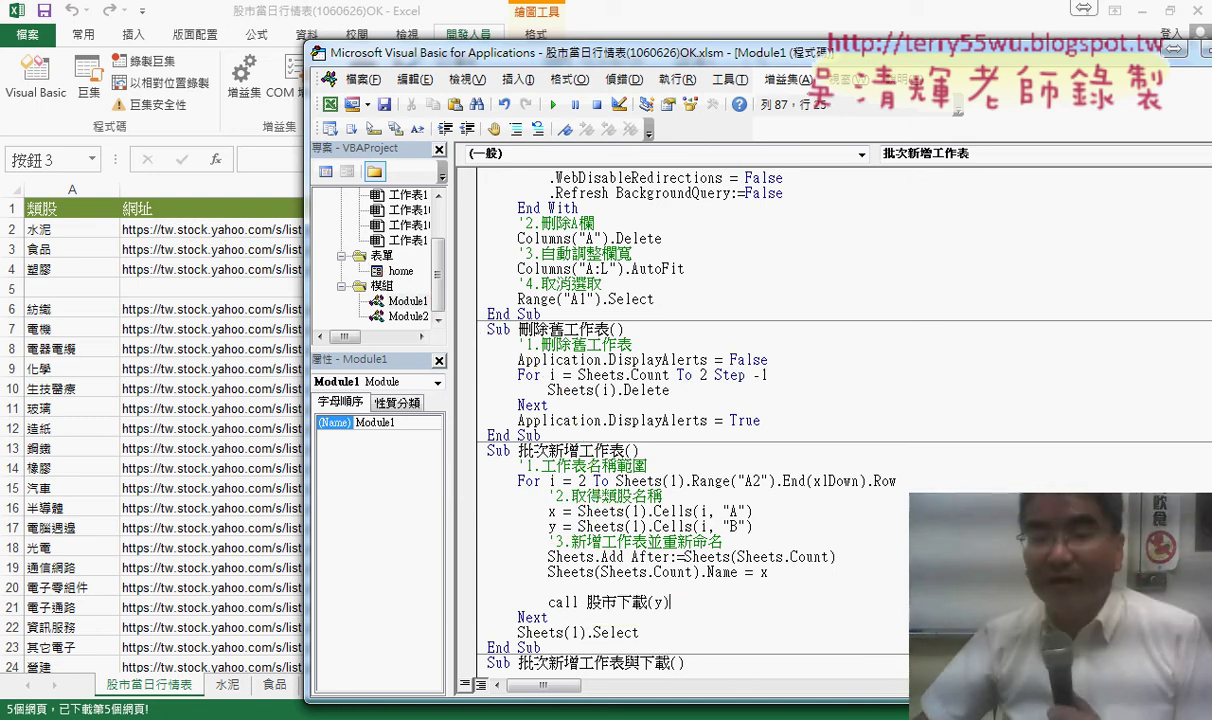
click(722, 652)
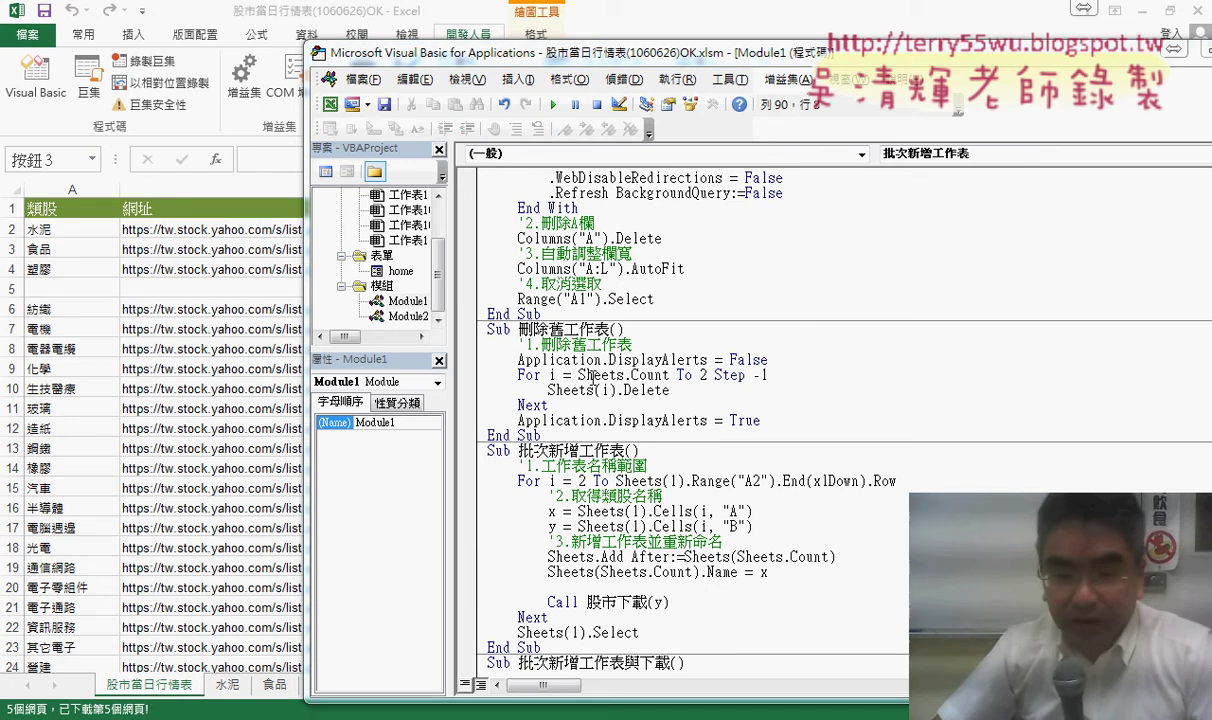
Select the 與下載 suffix in the 批次新增工作表與下載 macro's name.
click(709, 557)
scroll(700, 540, down, 3)
scroll(709, 550, down, 2)
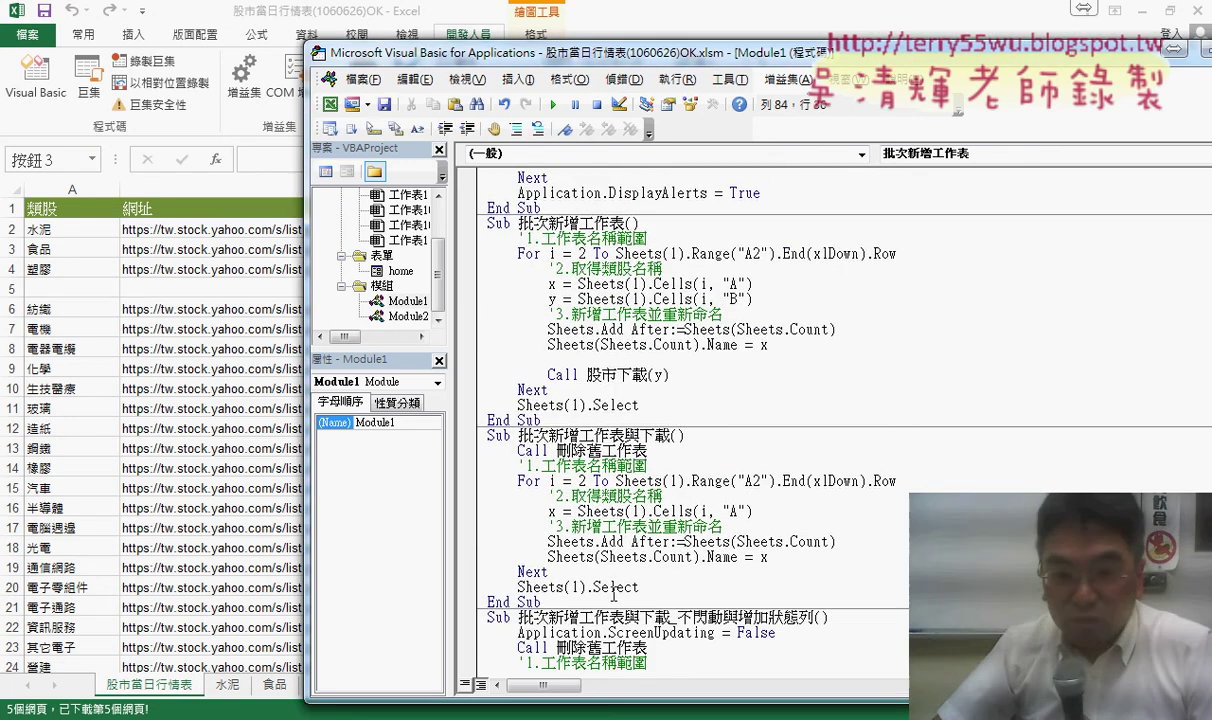
click(614, 590)
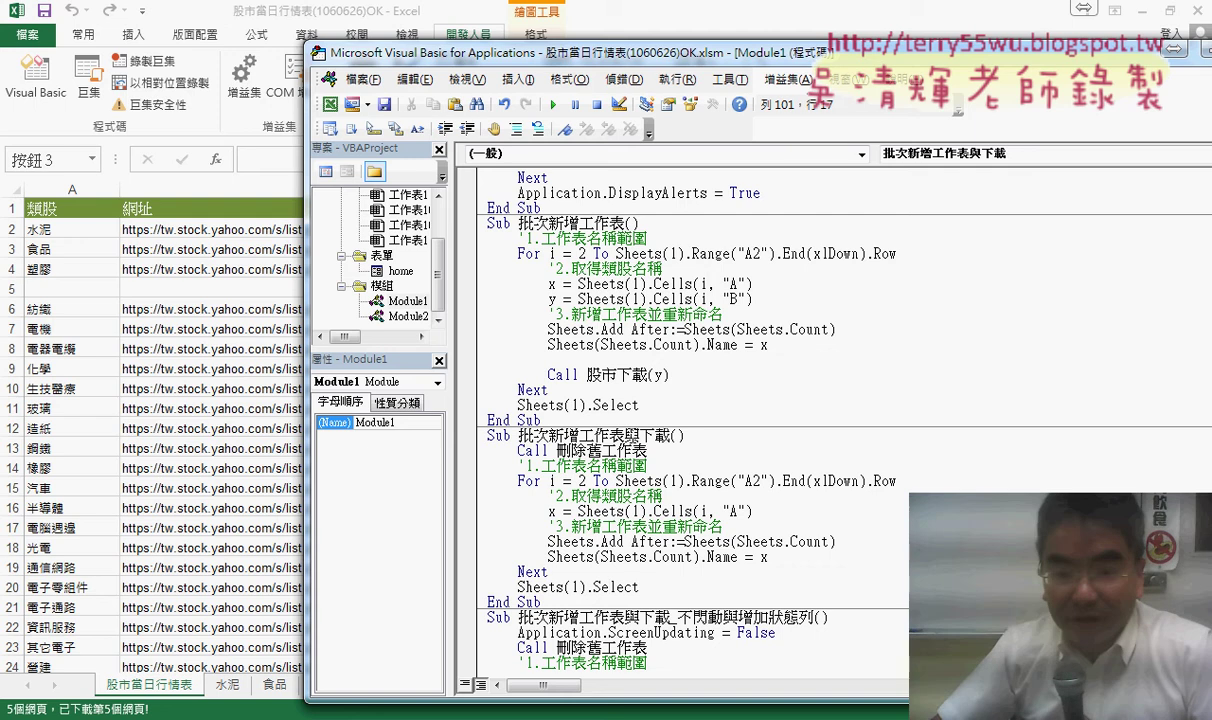
drag(625, 436, 670, 437)
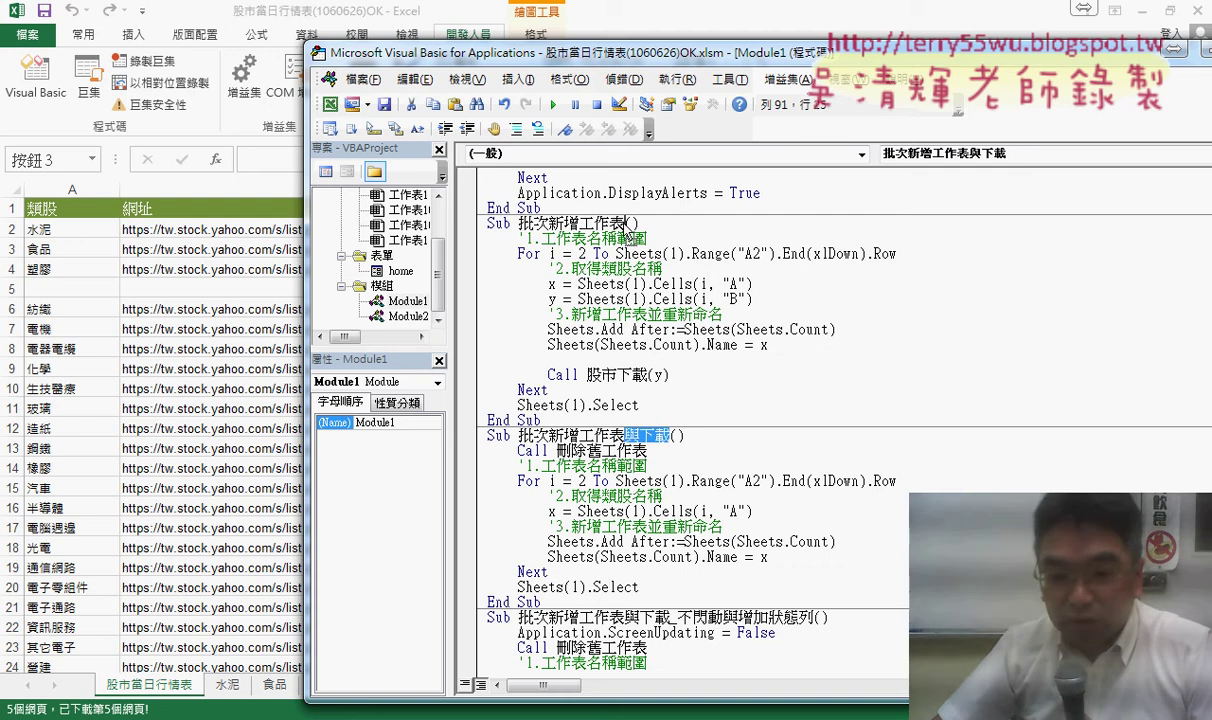
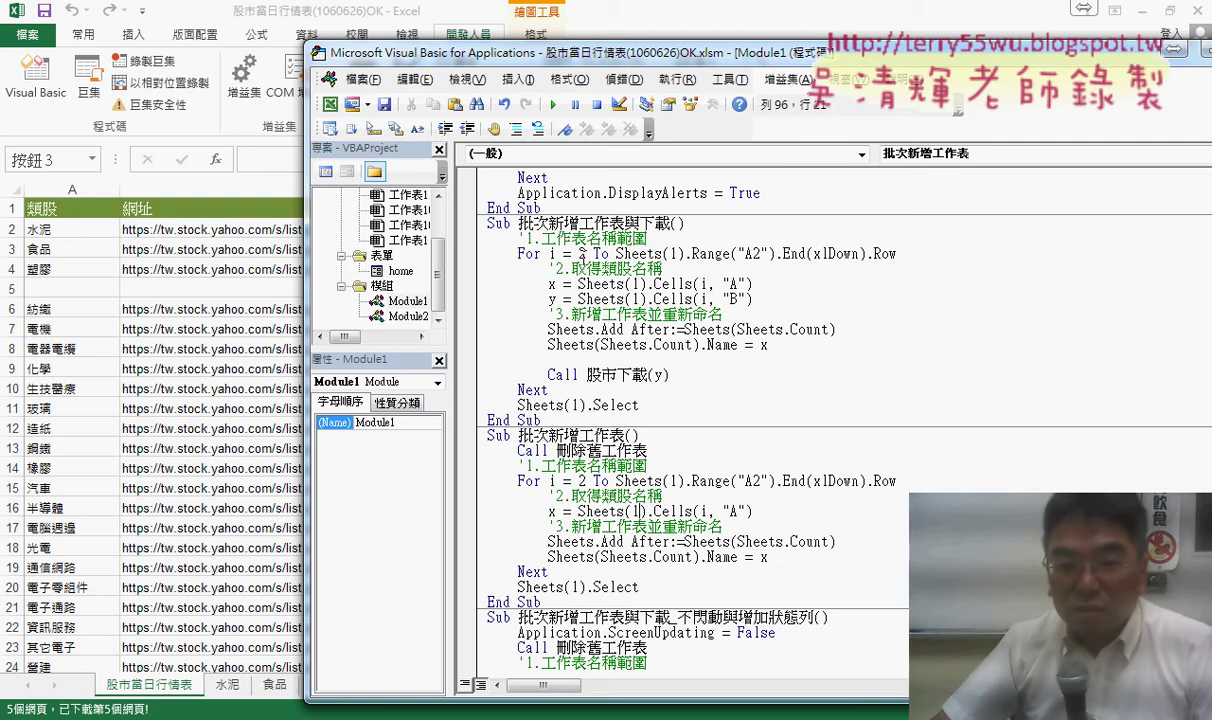
Move 'Call 刪除舊工作表' onto its own indented first line in 批次新增工作表與下載.
mouse_move(650, 451)
mouse_down()
mouse_move(522, 451)
mouse_move(685, 223)
mouse_up()
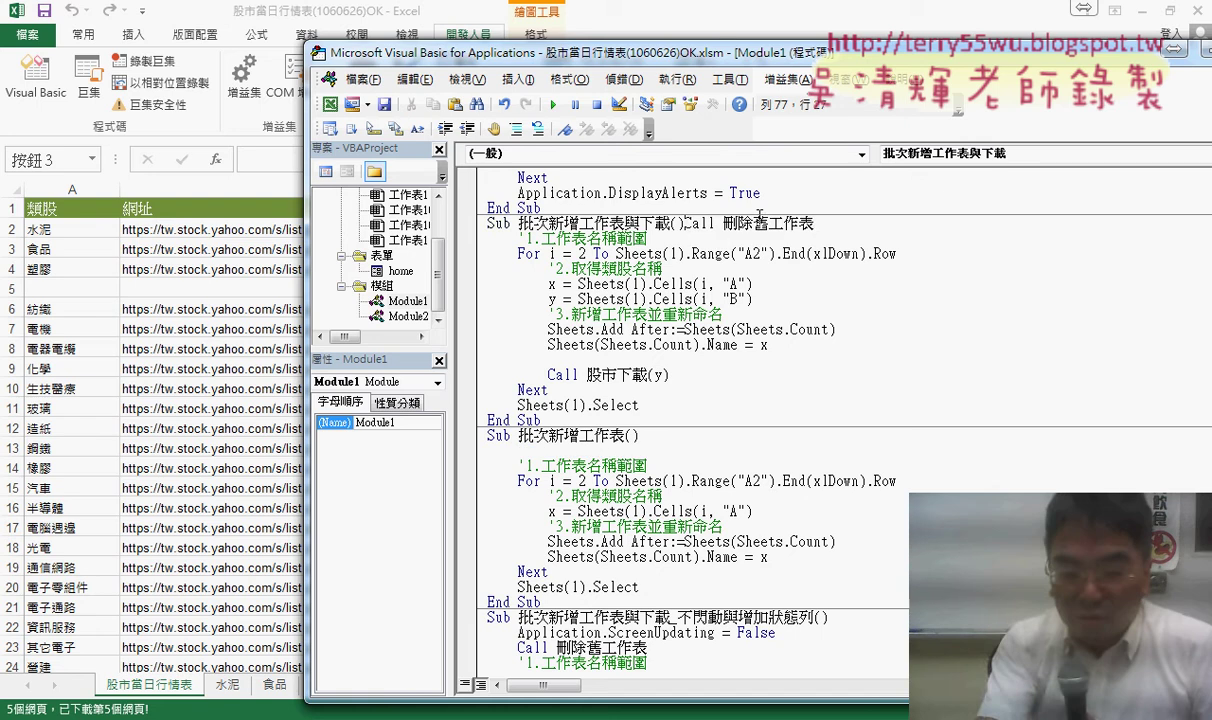
key(Return)
key(Tab)
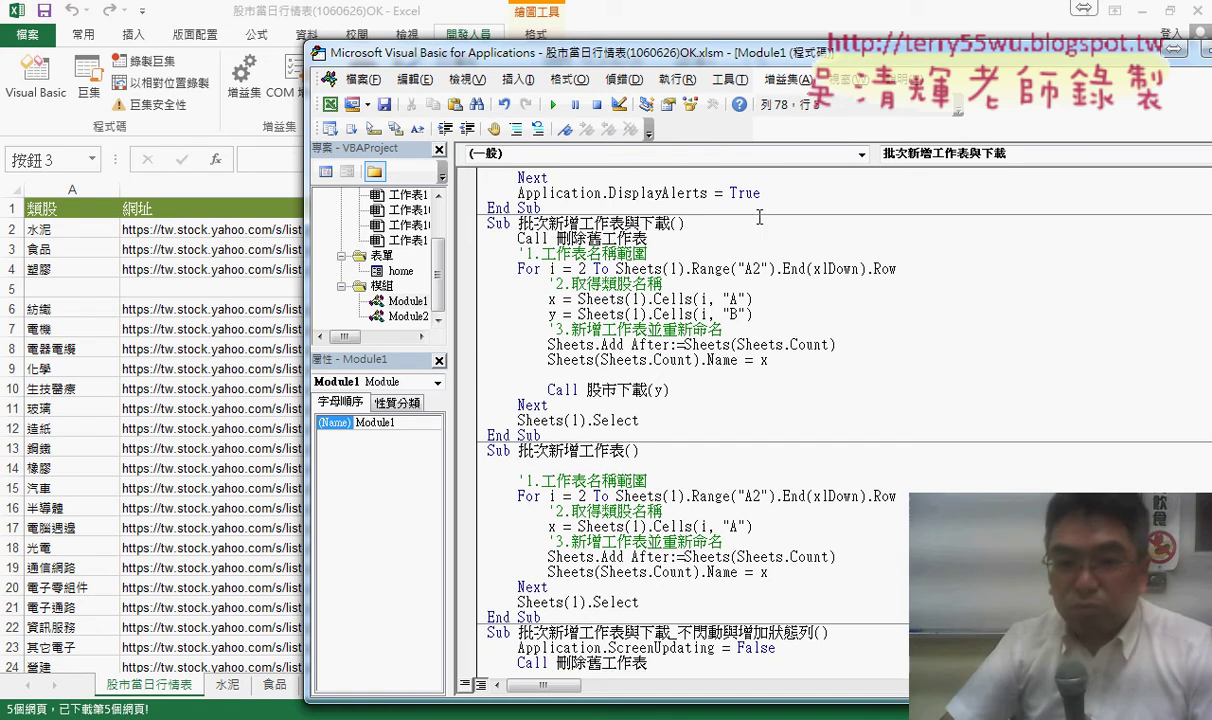
Highlight the download macro's name, the line reading the URL from column B, and the 股市下載 call.
mouse_move(518, 223)
mouse_down()
mouse_move(640, 223)
mouse_move(625, 223)
mouse_up()
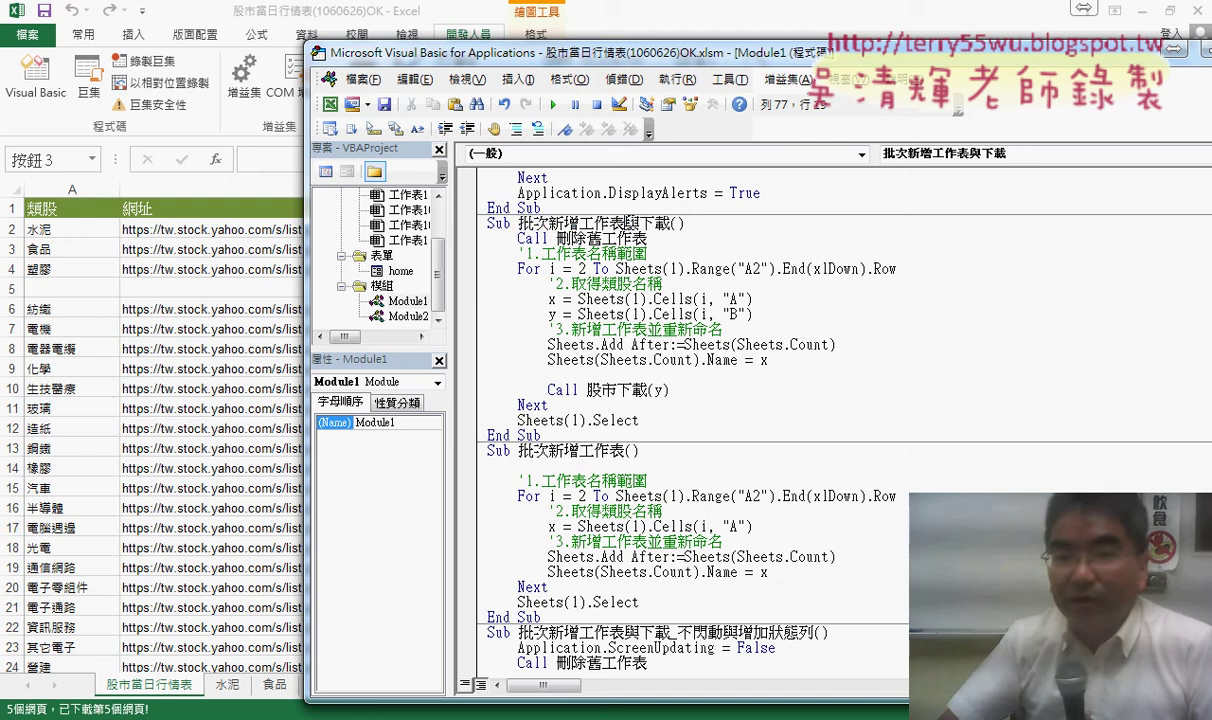
mouse_move(625, 223)
mouse_down()
mouse_move(655, 223)
mouse_move(540, 240)
mouse_up()
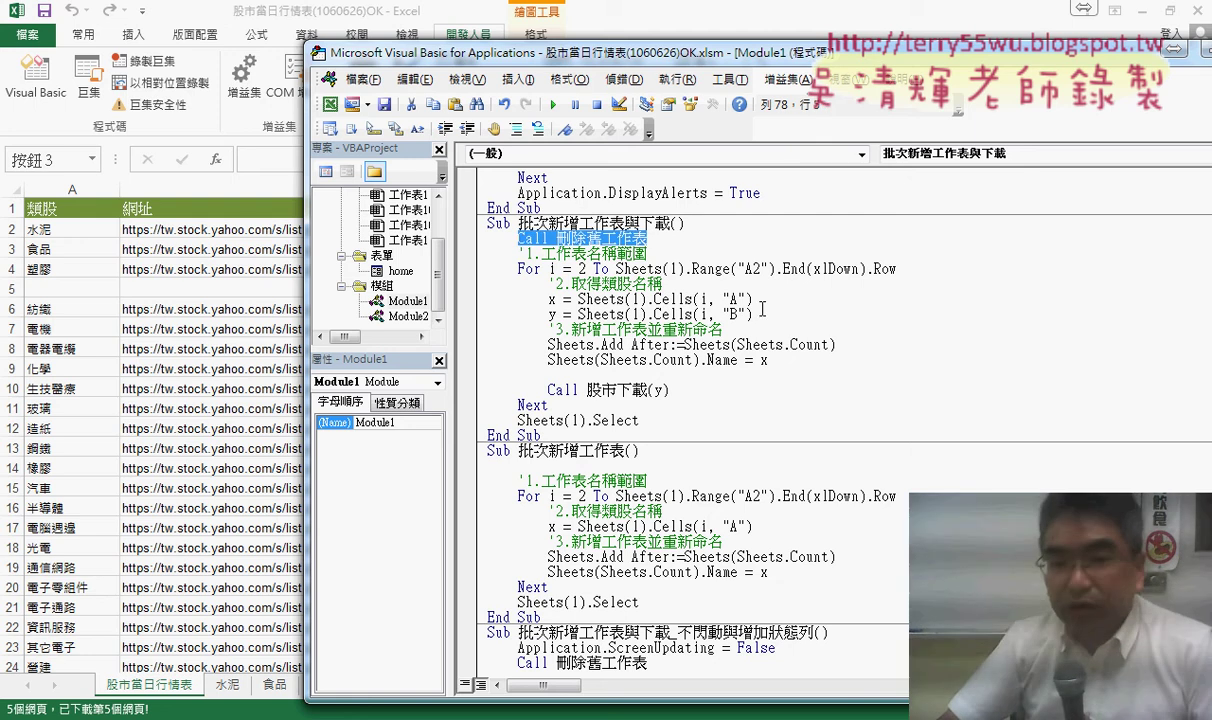
drag(760, 314, 548, 316)
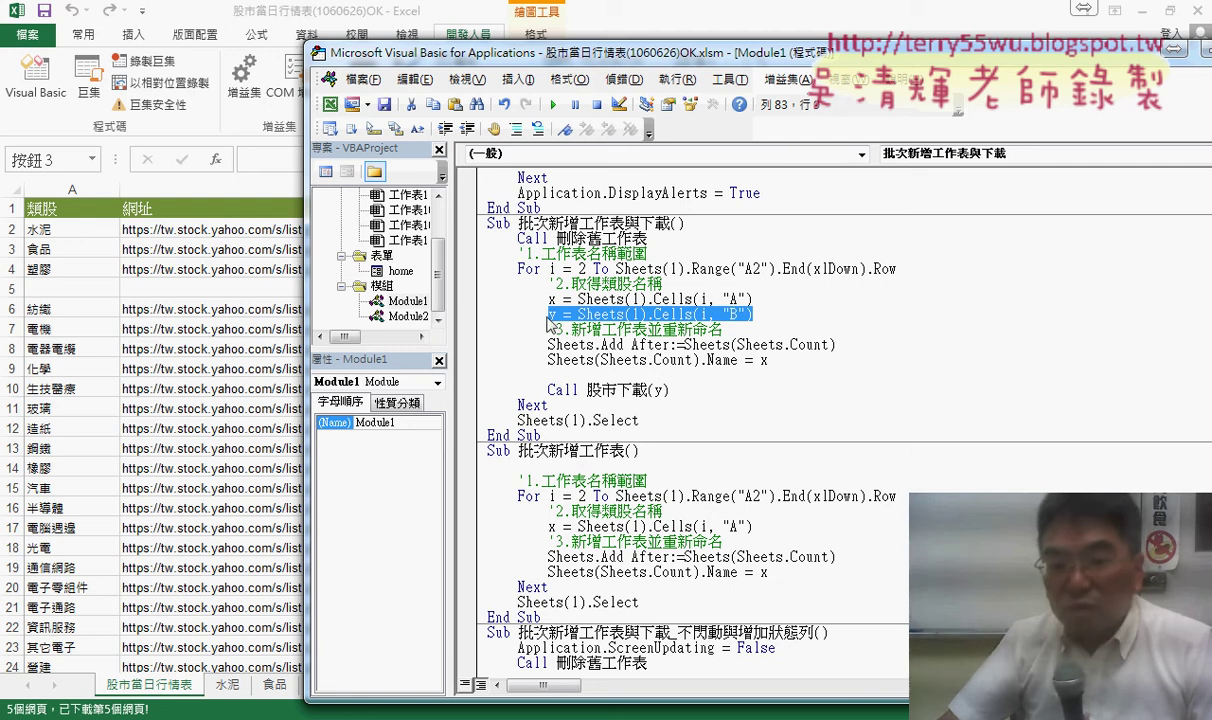
drag(669, 390, 551, 390)
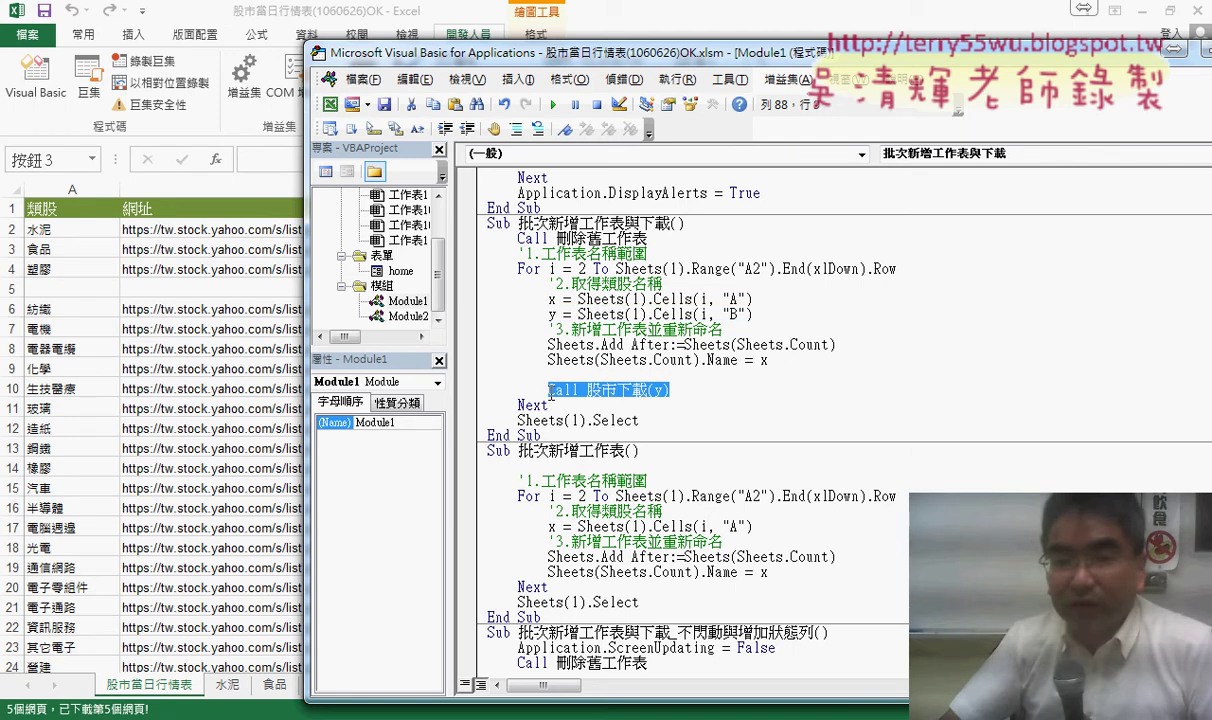
scroll(550, 394, up, 3)
Highlight the 網址 parameter of Sub 股市下載, then switch back to the Excel worksheet.
scroll(570, 420, up, 3)
scroll(600, 450, up, 5)
scroll(643, 500, up, 8)
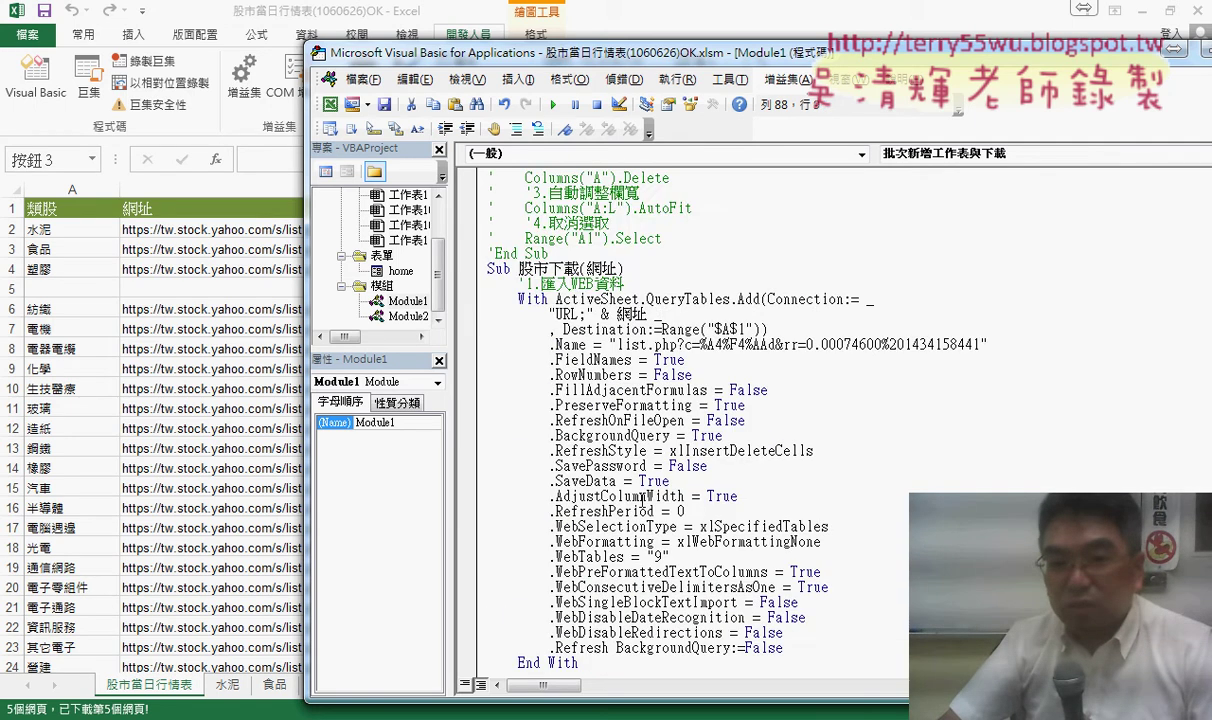
drag(622, 270, 587, 270)
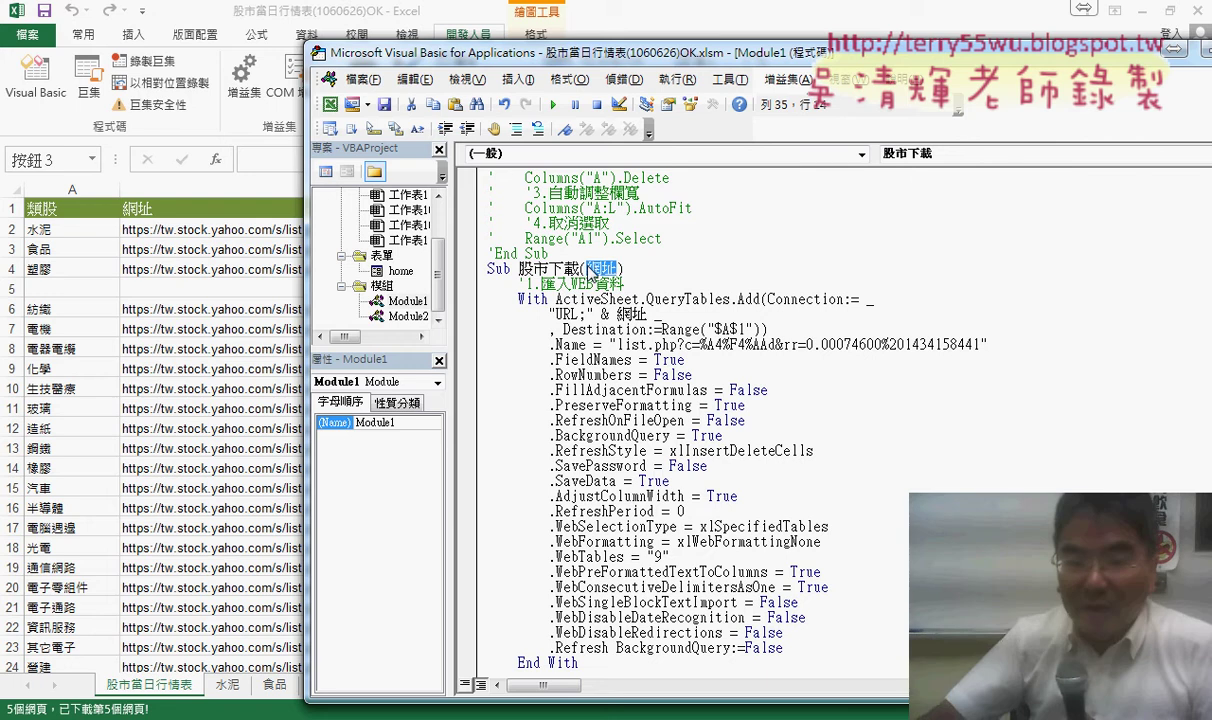
drag(597, 271, 648, 288)
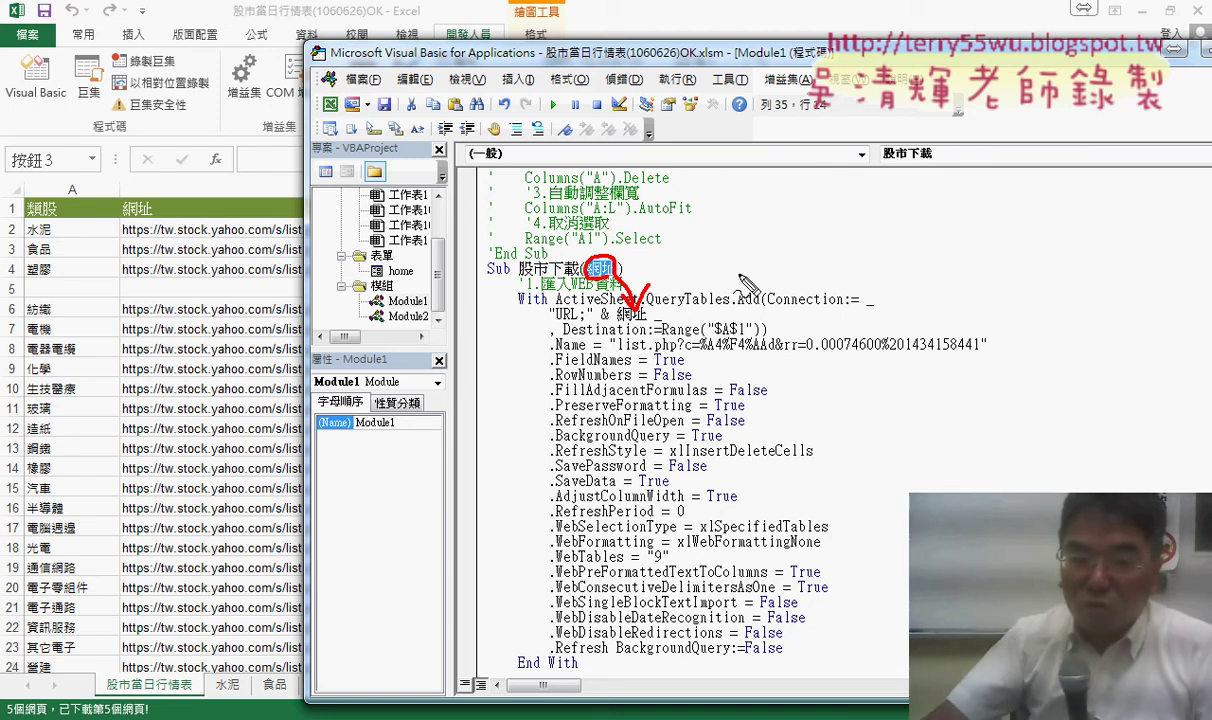
key(Escape)
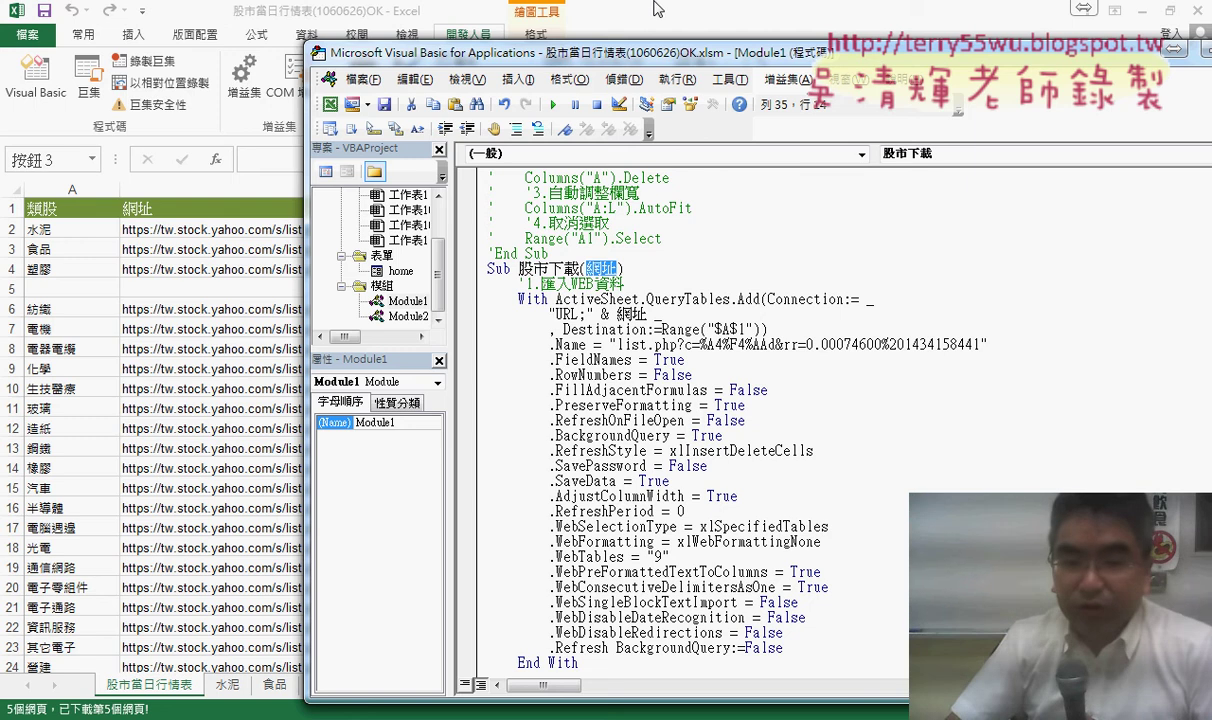
click(657, 9)
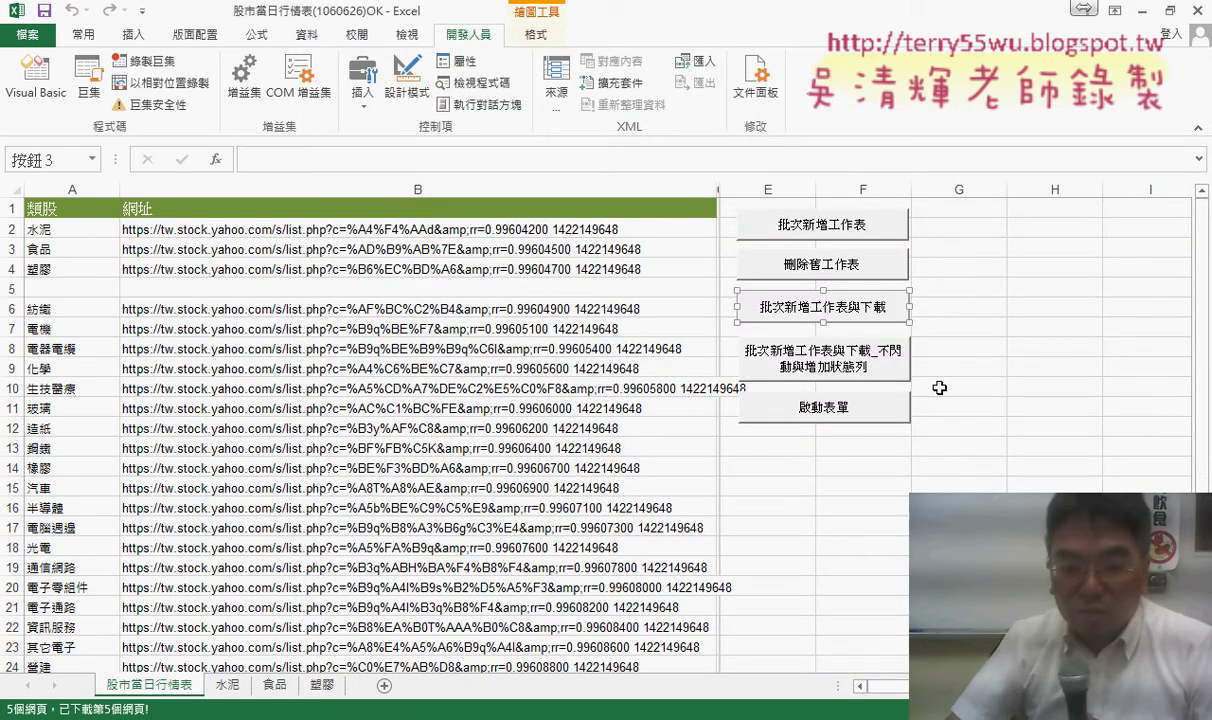
Return to the VBA editor and place the cursor inside 批次新增工作表與下載.
key(Escape)
click(352, 710)
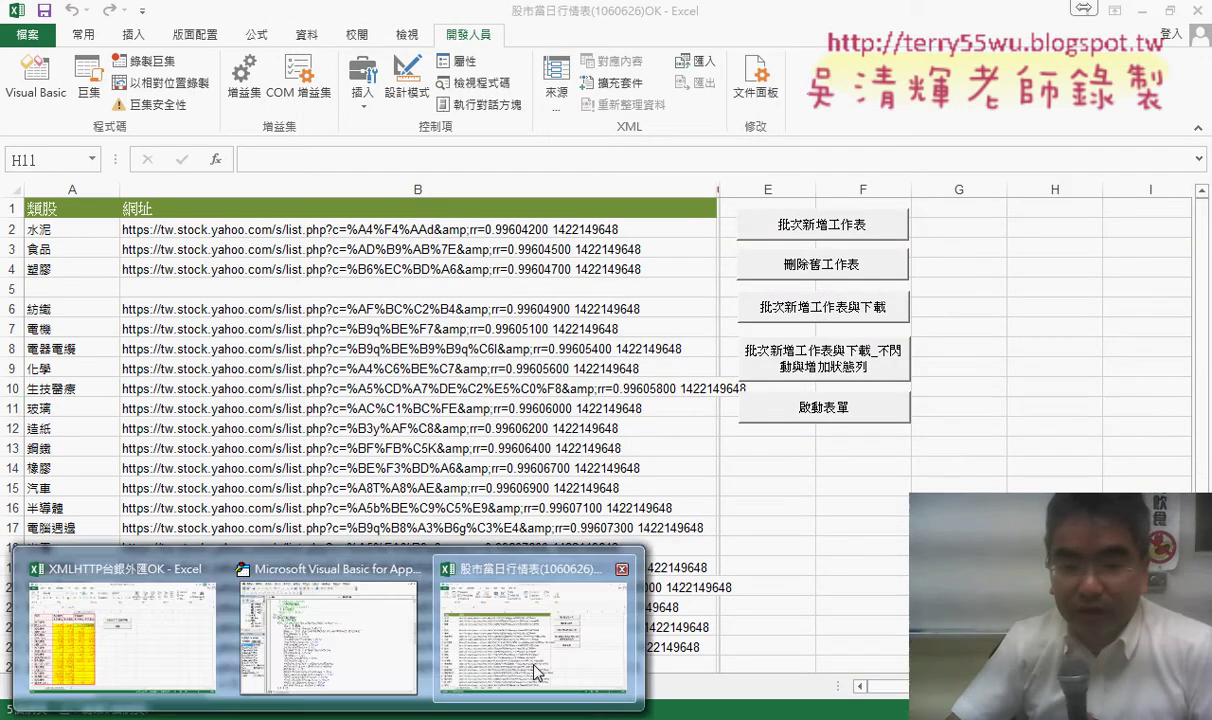
click(328, 640)
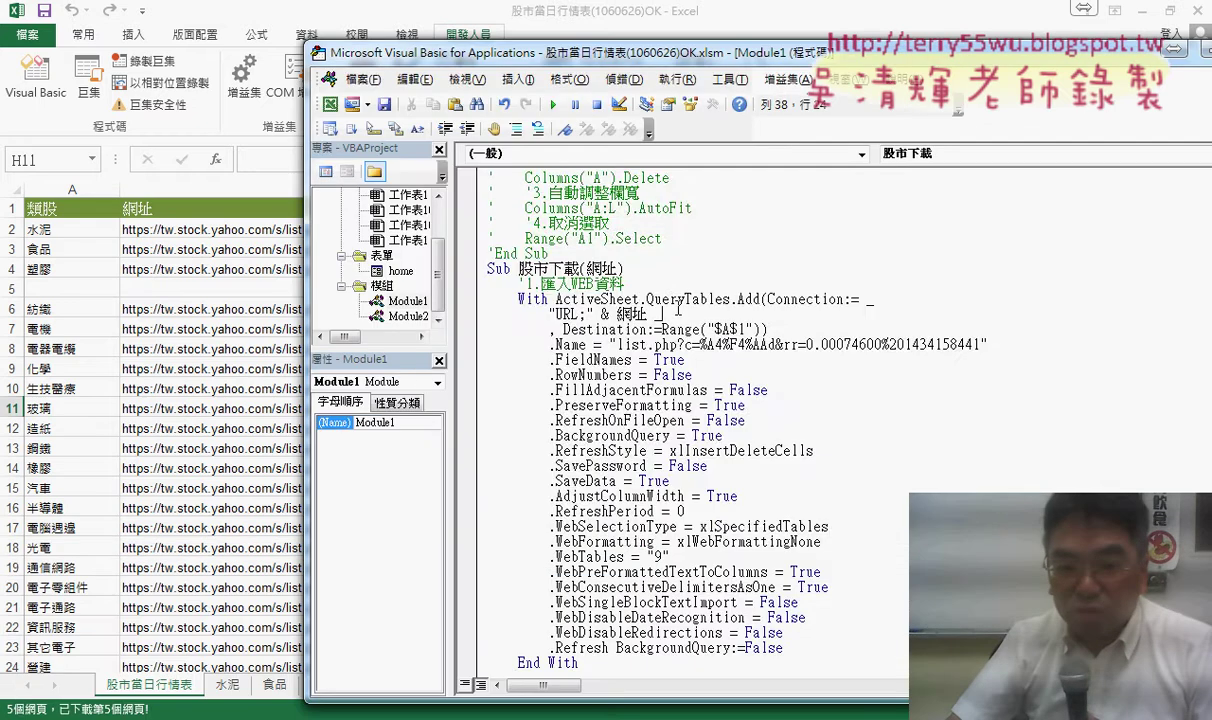
scroll(692, 420, down, 3)
scroll(692, 420, down, 3)
scroll(692, 420, down, 2)
scroll(672, 393, down, 2)
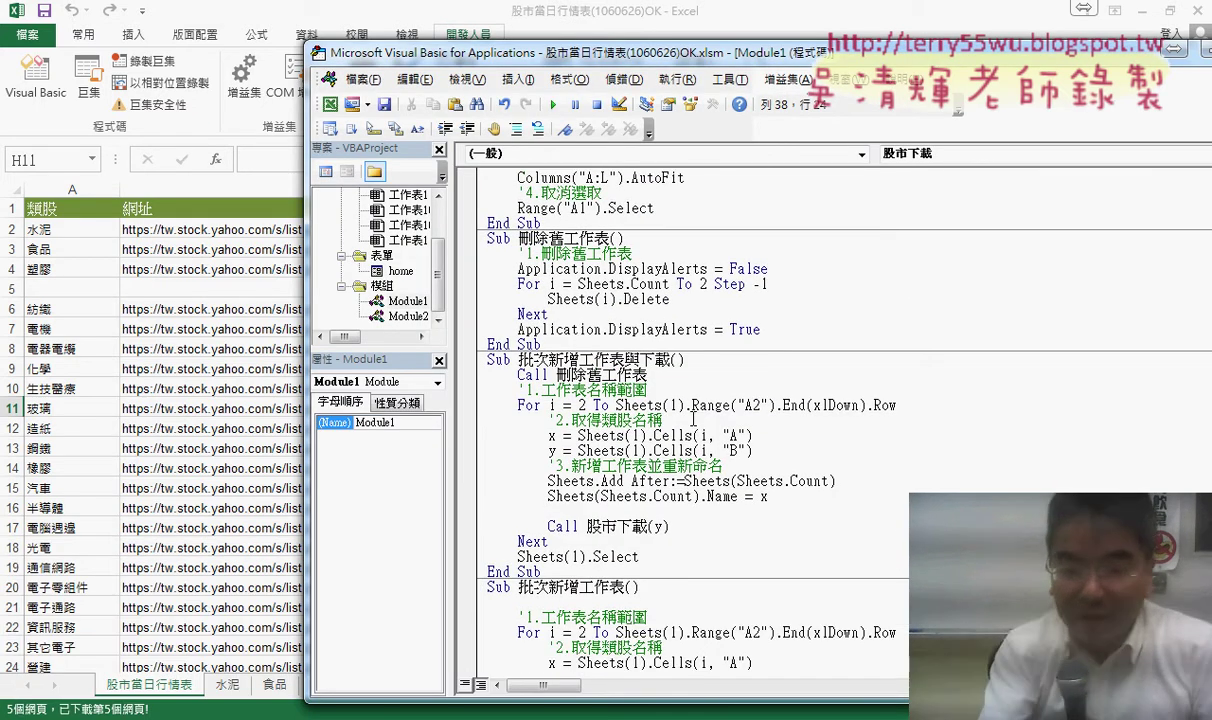
click(672, 391)
Step through deleting the old sheets, then add a new sheet and rename it 水泥.
key(F8)
key(F8)
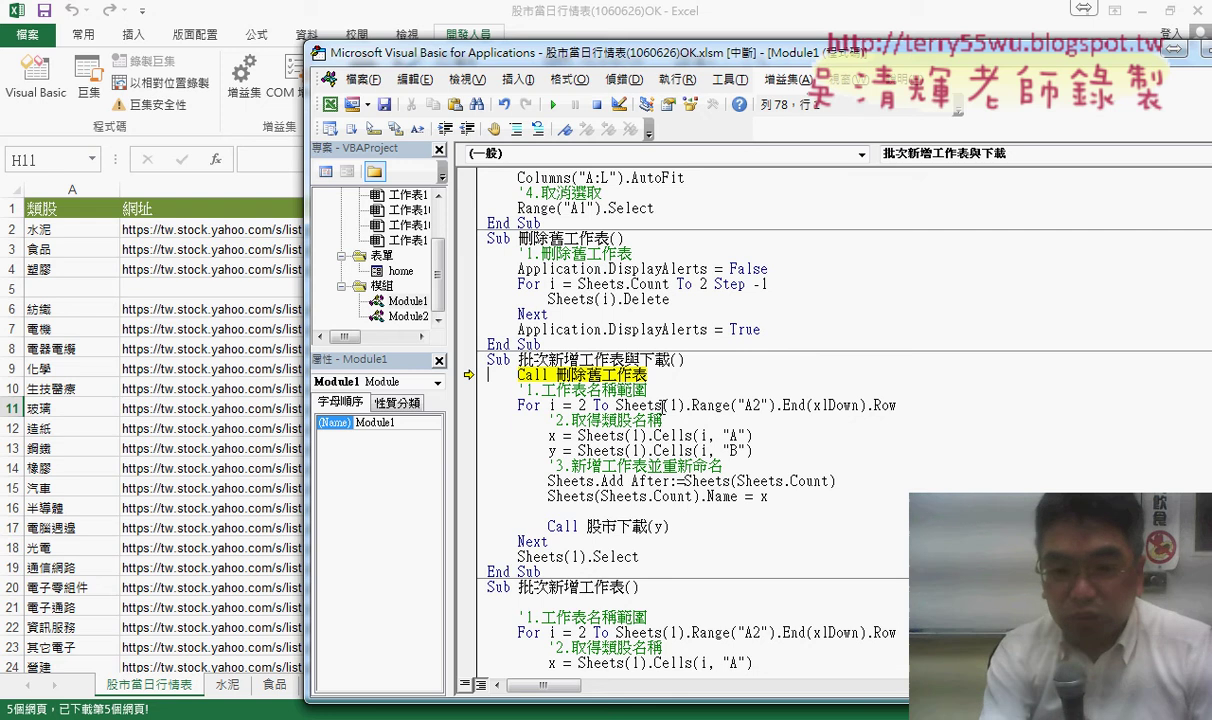
key(F8)
key(F8)
key(F8)
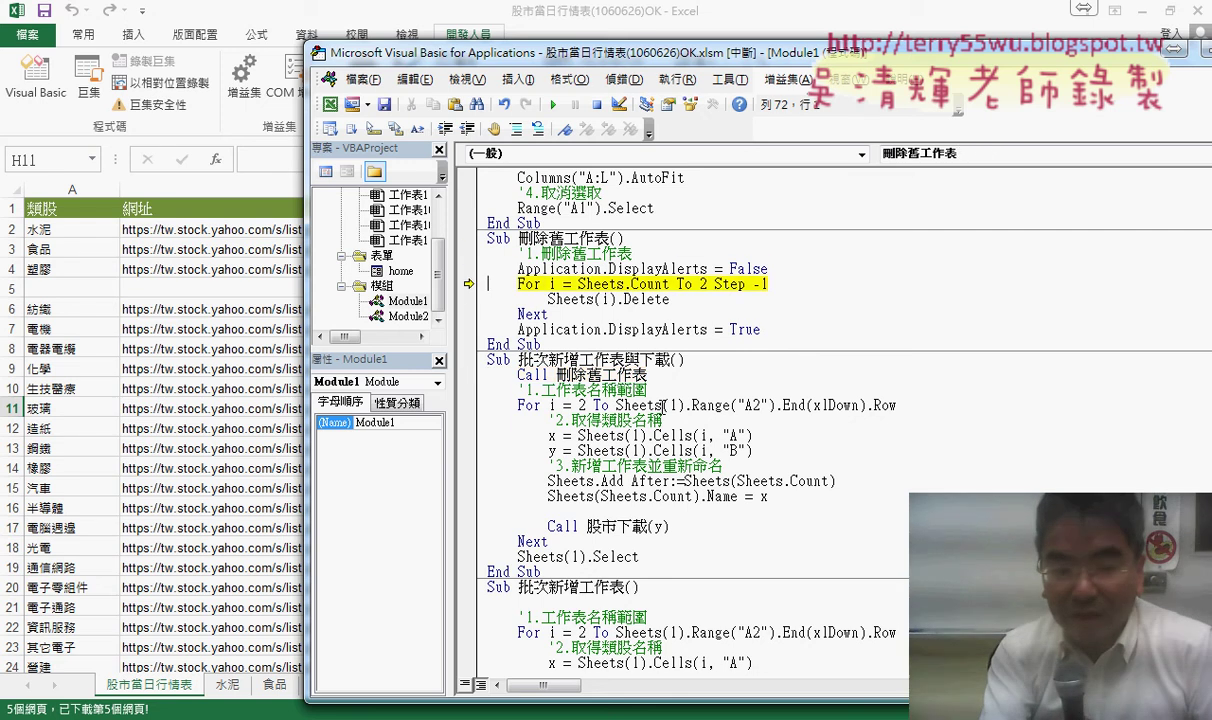
key(F8)
key(F8)
key(F8)
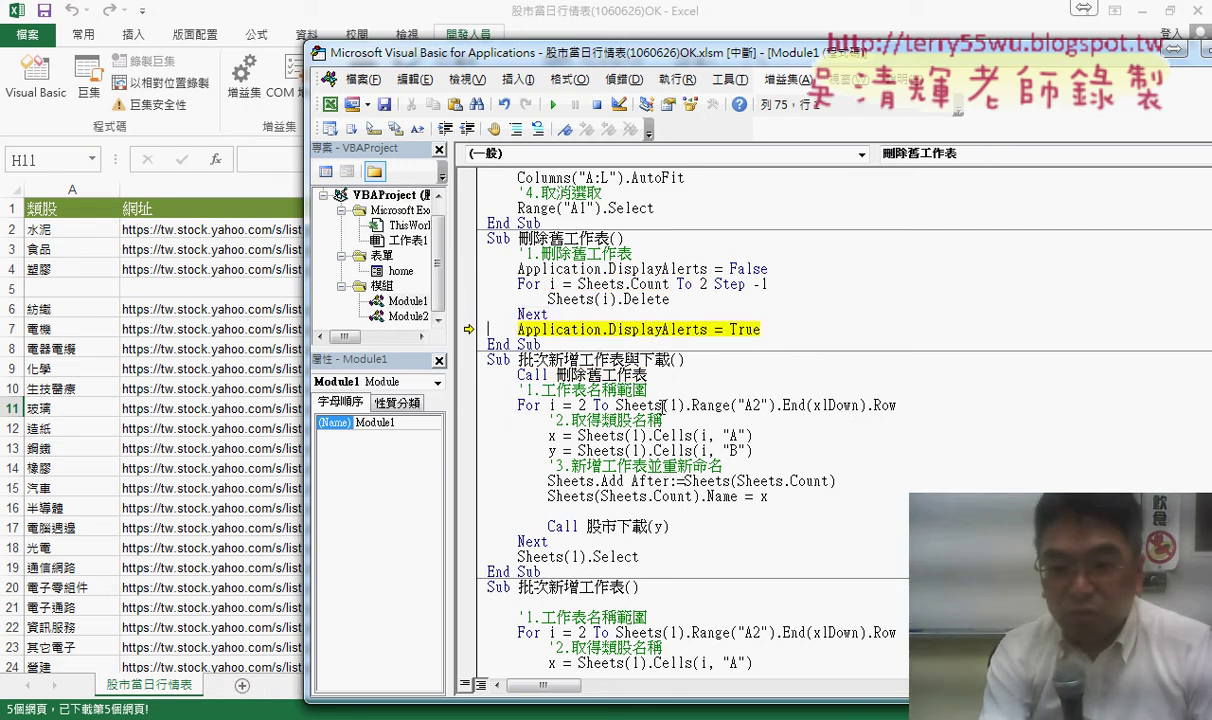
key(F8)
key(F8)
key(F8)
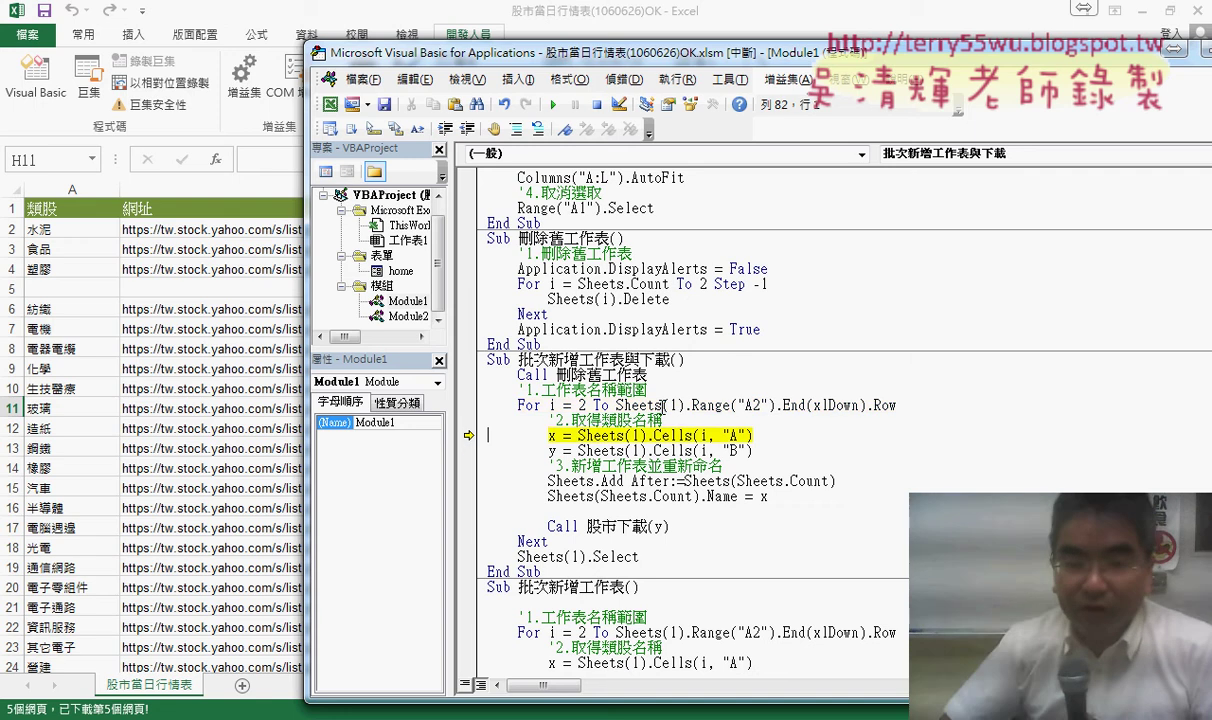
key(F8)
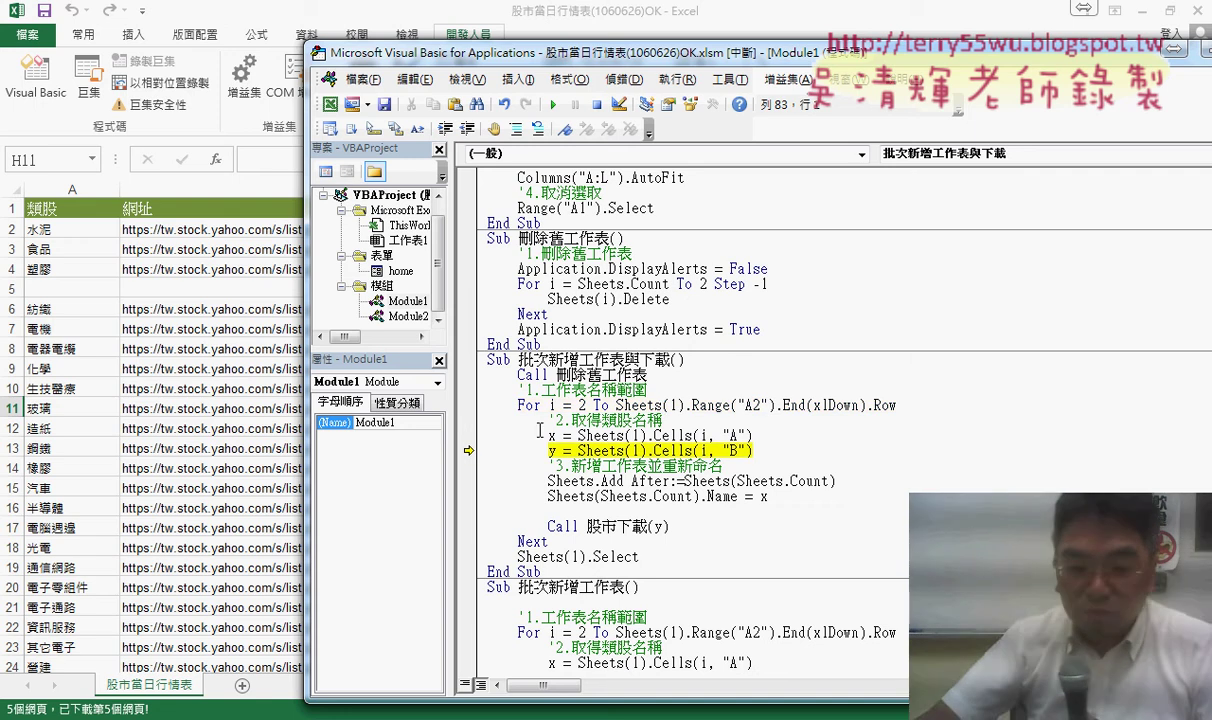
key(F8)
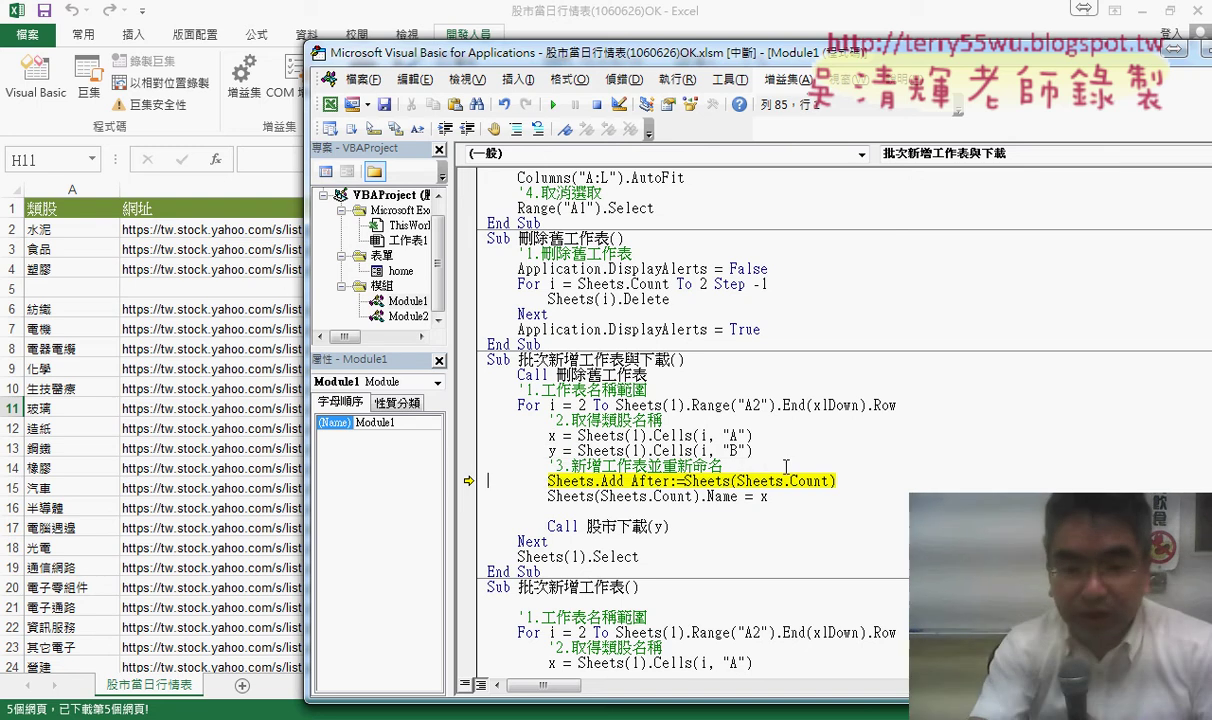
key(F8)
key(F8)
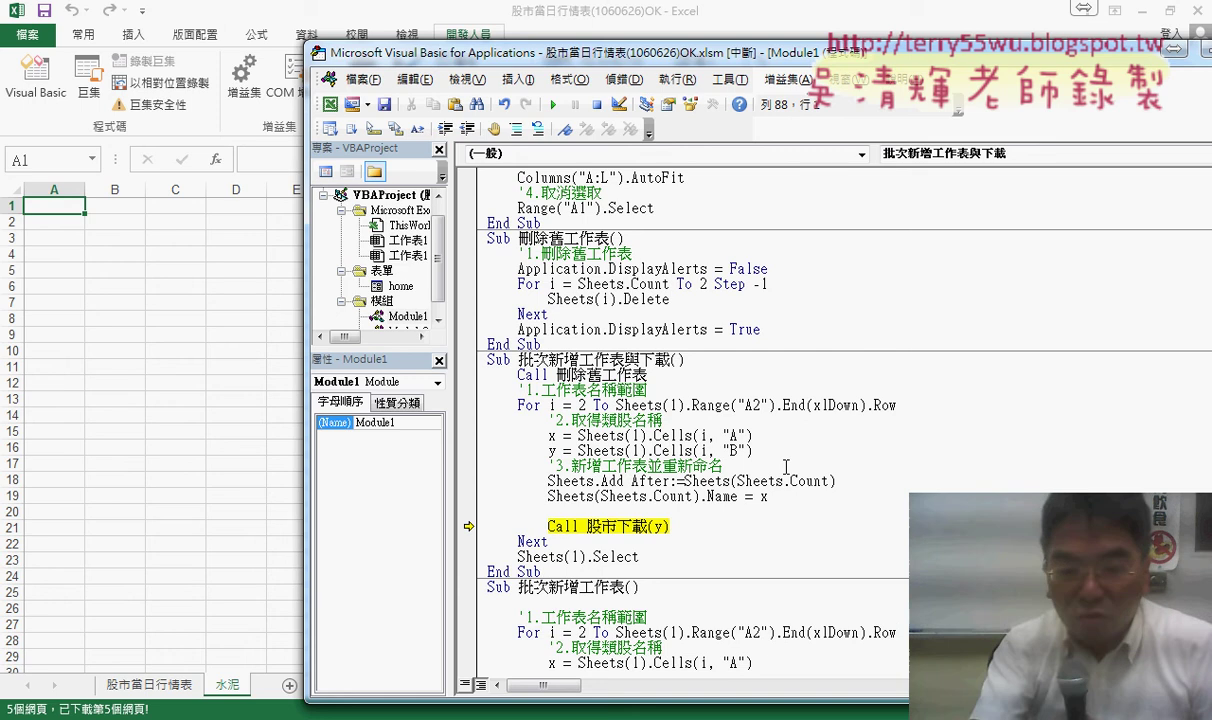
Step into Sub 股市下載 and through its QueryTables.Add web query settings for 水泥.
key(F8)
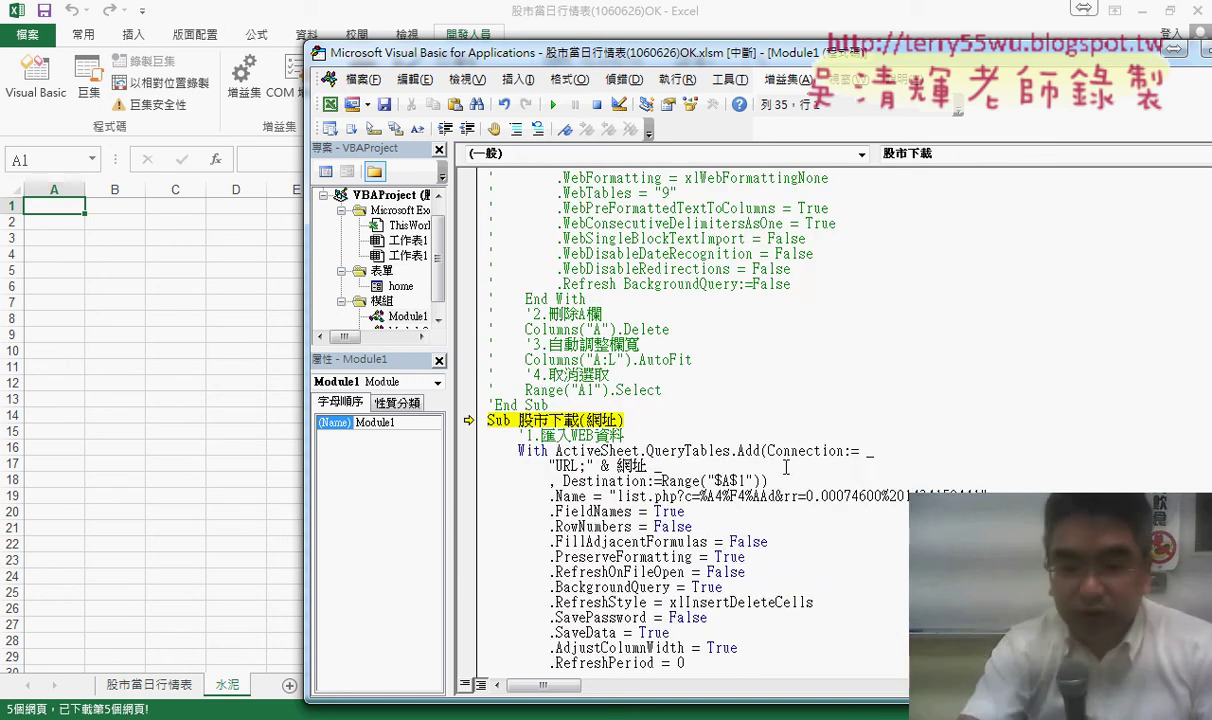
key(F8)
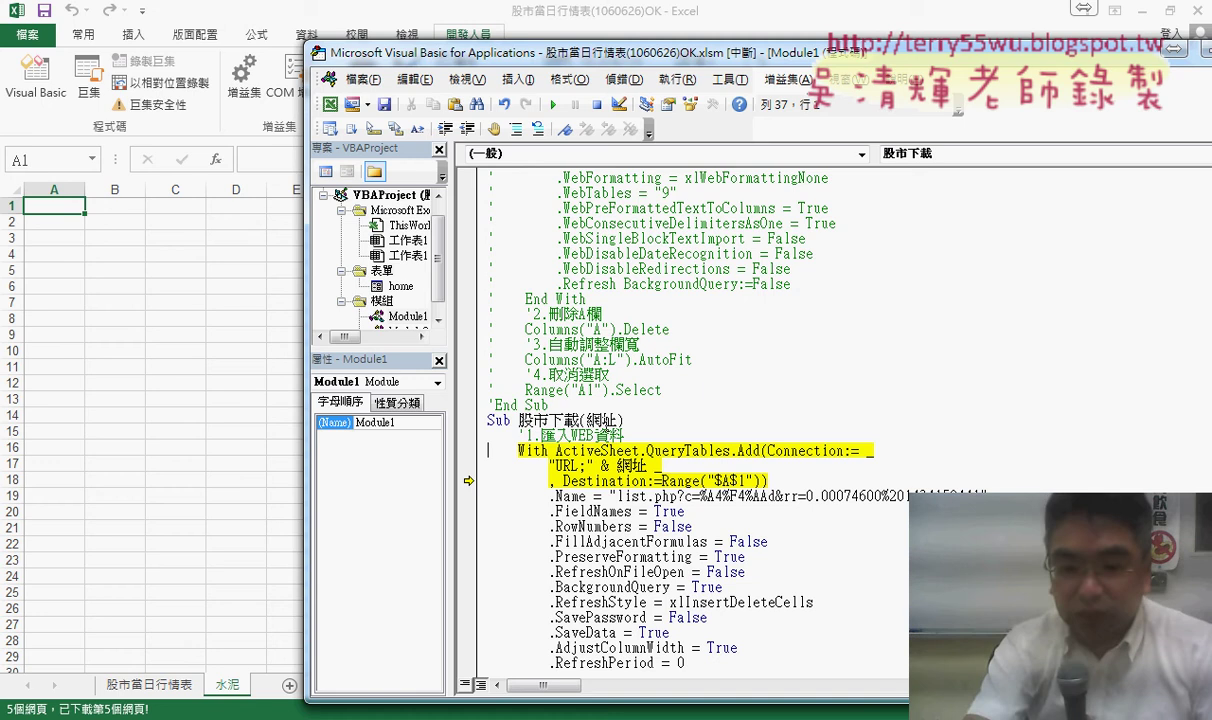
key(F8)
key(F8)
key(F8)
key(F8)
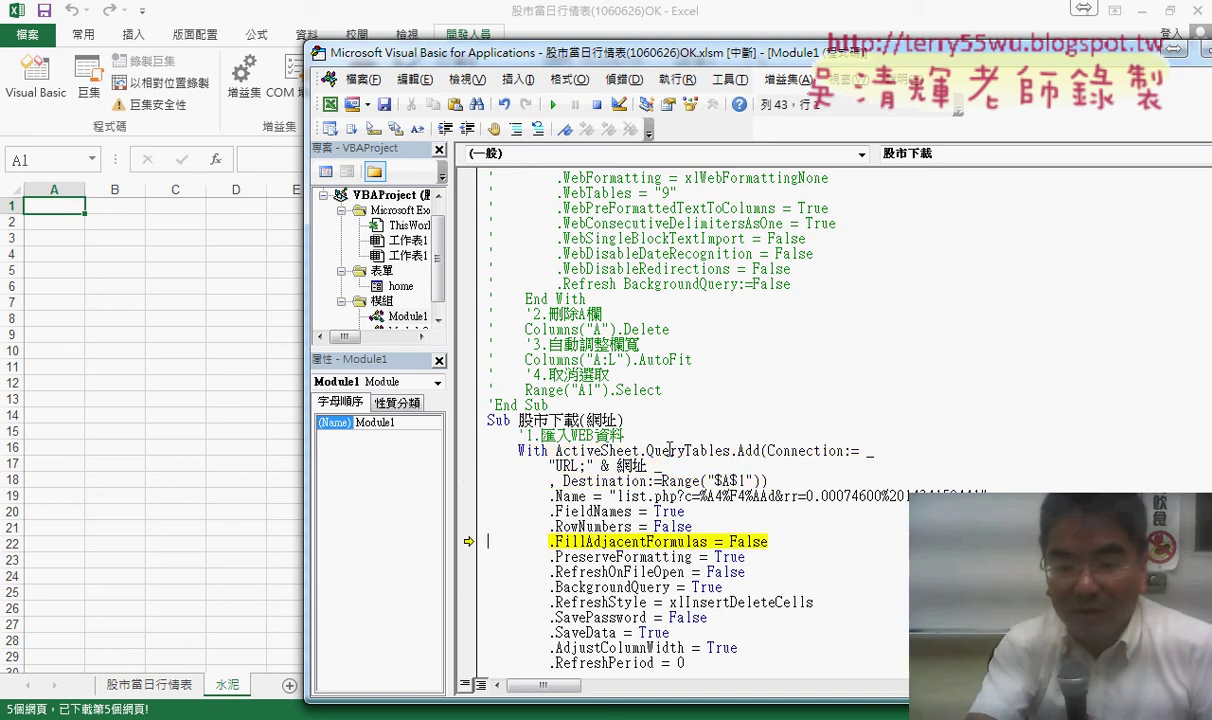
key(F8)
key(F8)
key(F8)
key(F8)
key(F8)
key(F8)
key(F8)
key(F8)
key(F8)
key(F8)
key(F8)
key(F8)
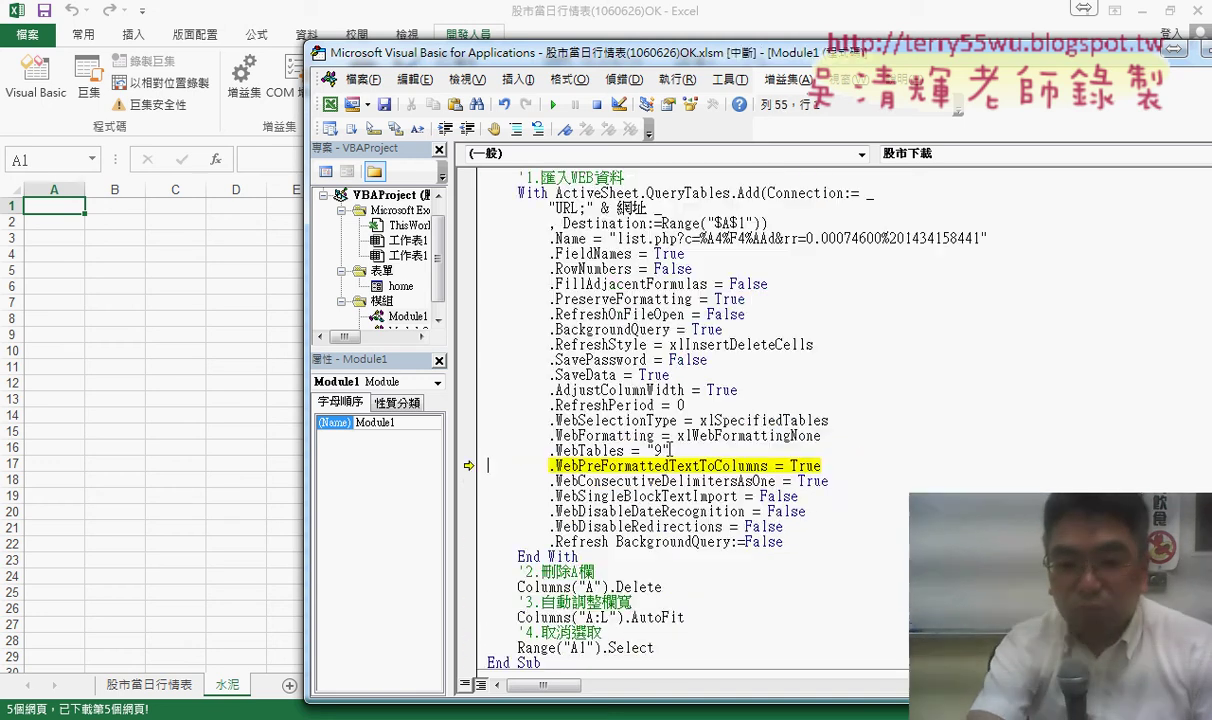
key(F8)
key(F8)
key(F8)
key(F8)
key(F8)
key(F8)
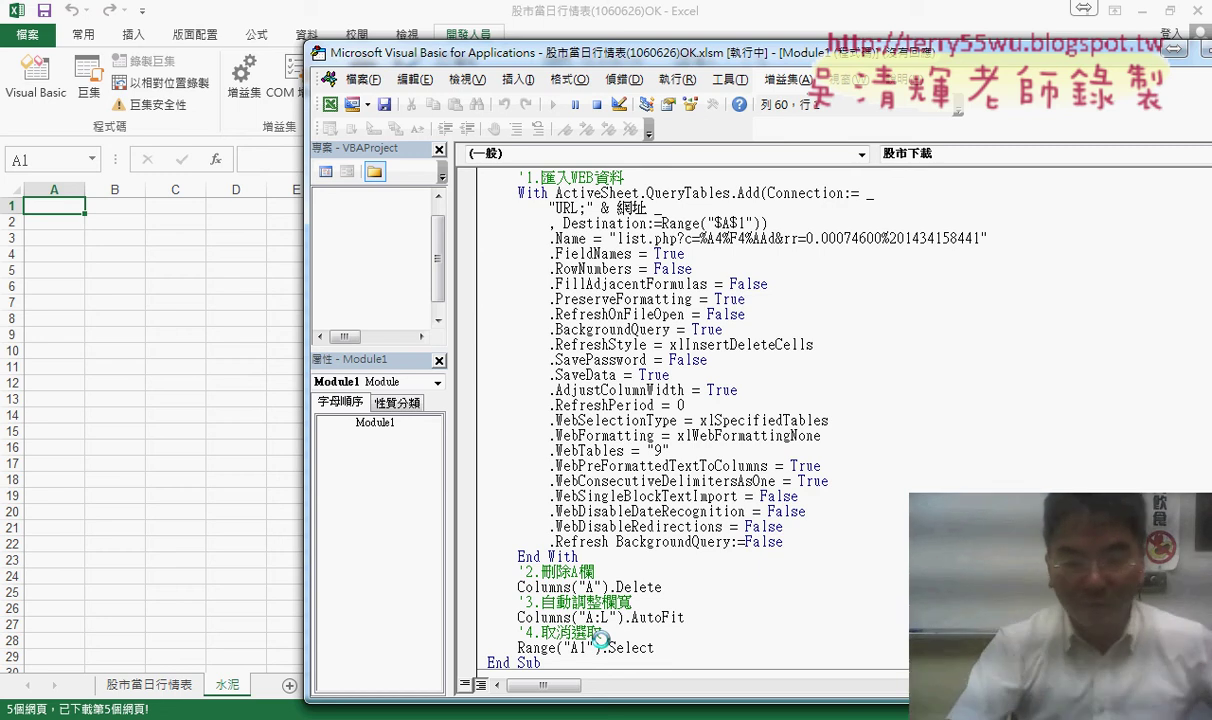
Pause after the 水泥 download, delete column A and autofit, then resume the macro for 食品.
key(ctrl+Break)
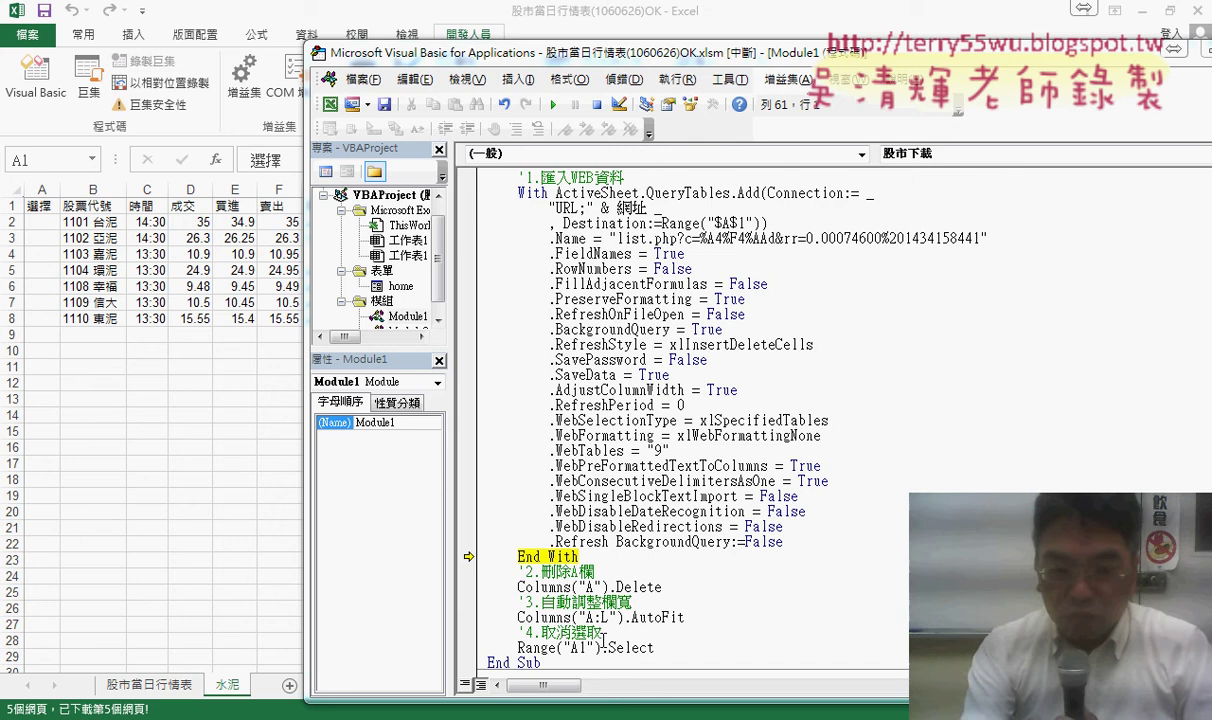
click(649, 567)
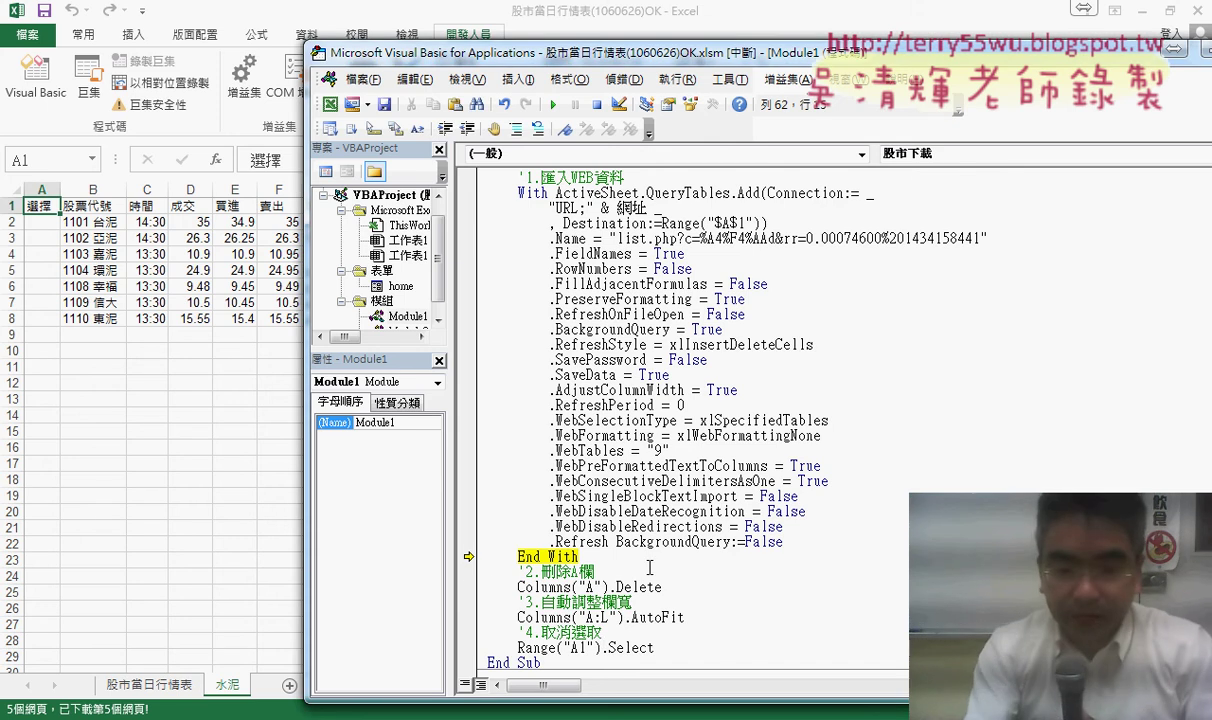
key(F8)
key(F8)
key(F8)
key(F8)
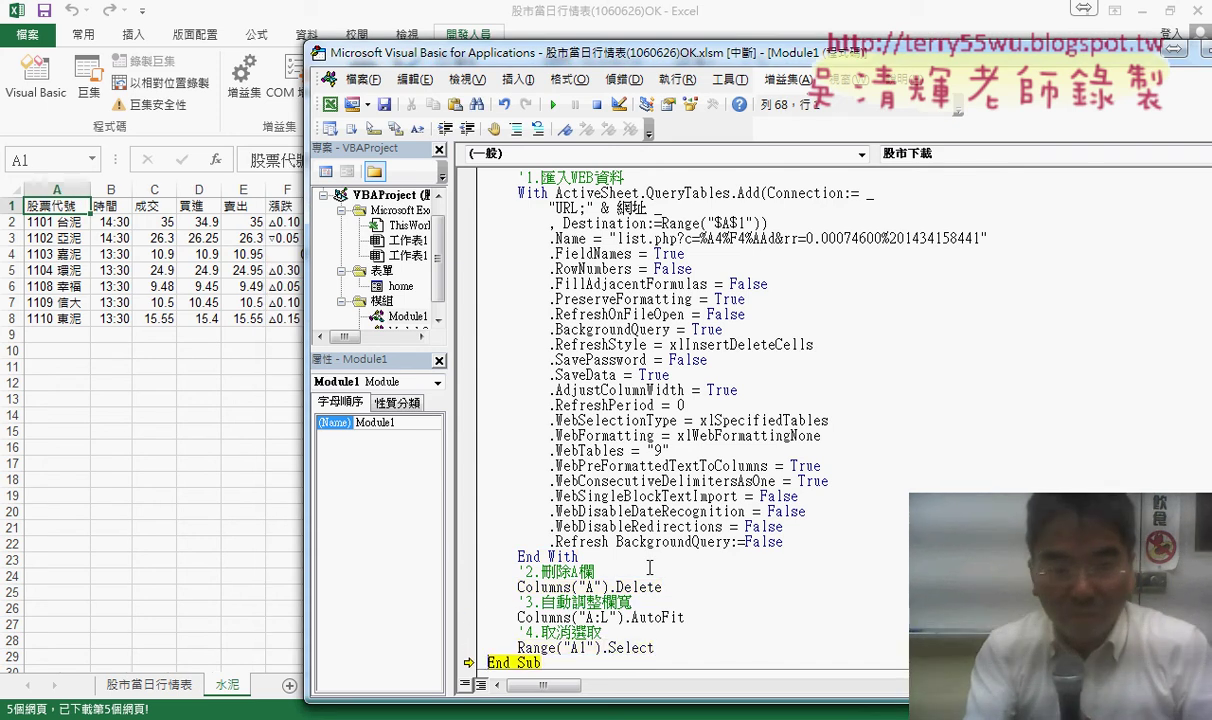
key(F8)
key(F8)
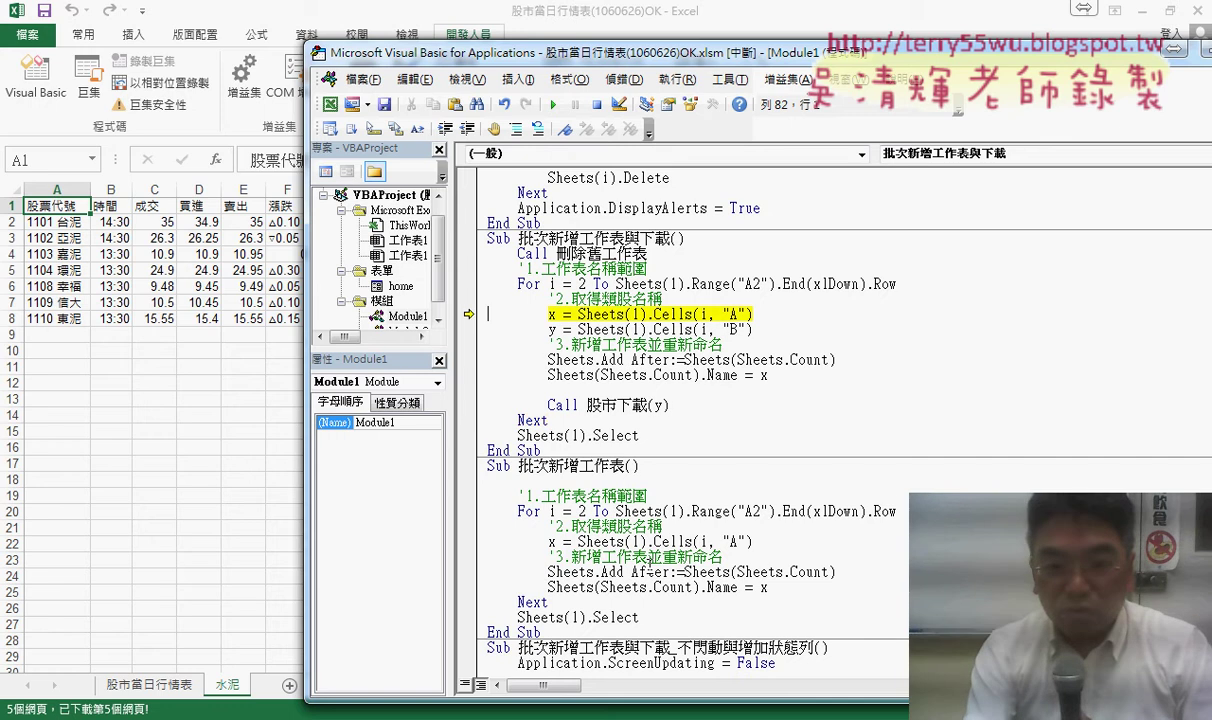
key(F8)
key(F8)
key(F8)
key(F8)
key(F8)
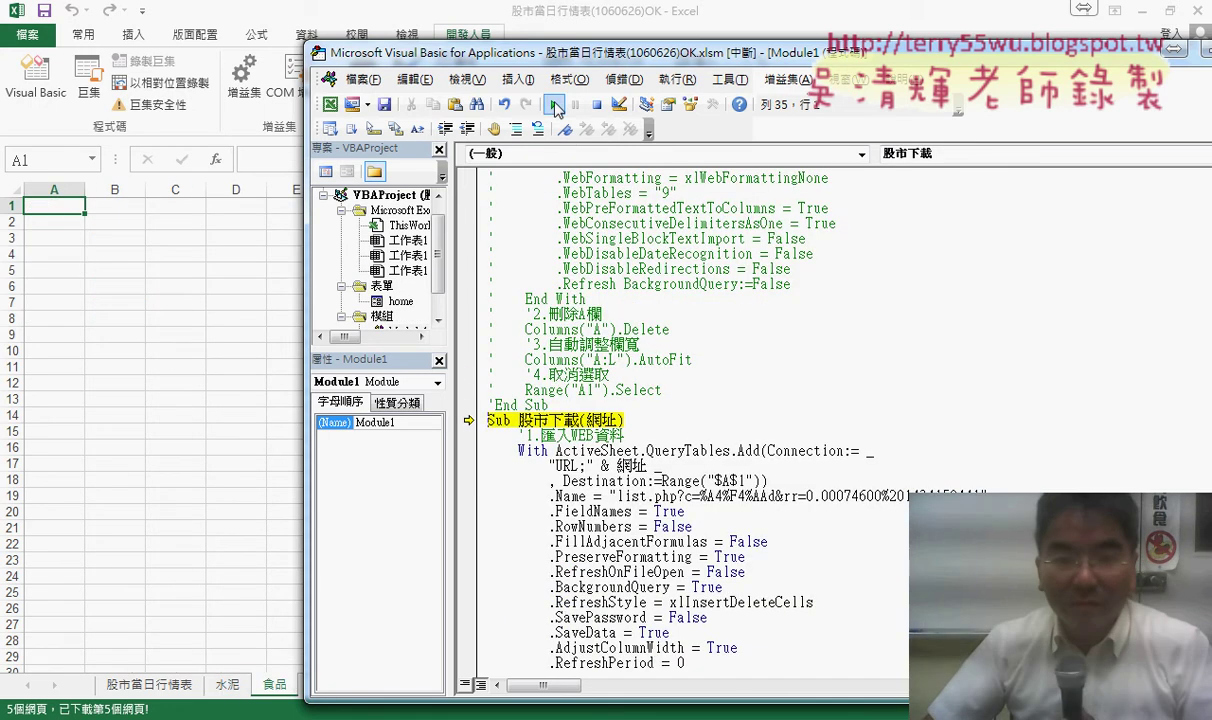
click(554, 105)
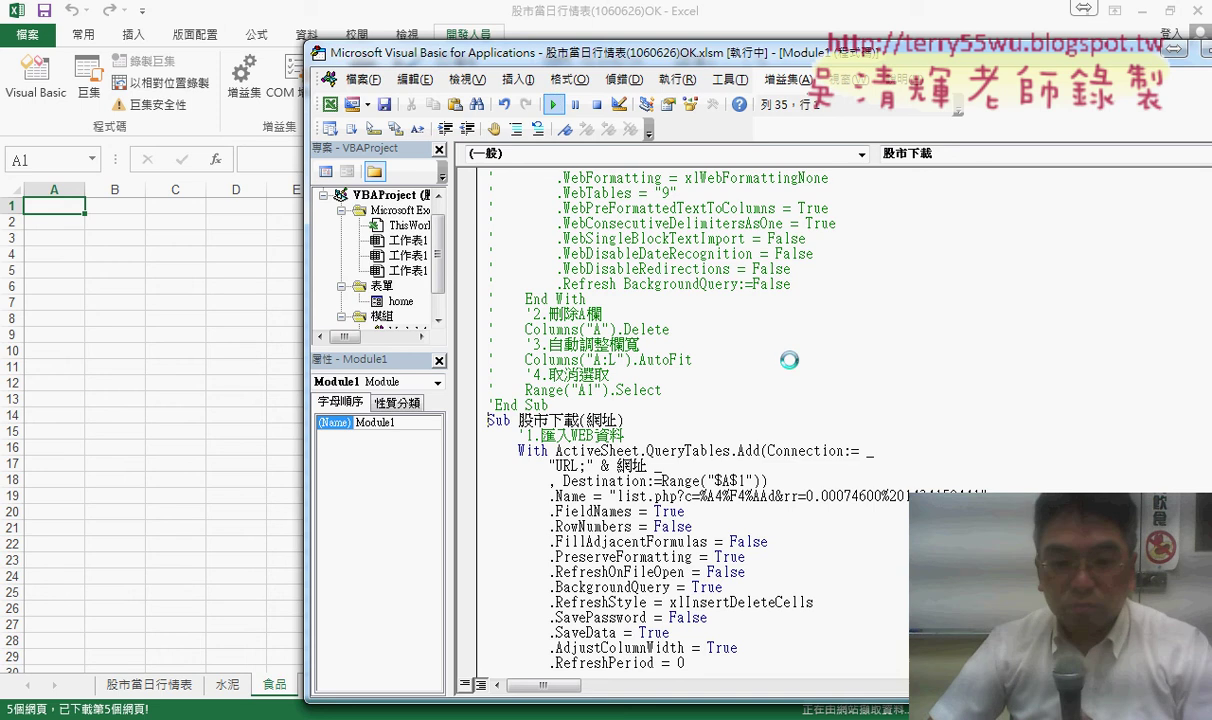